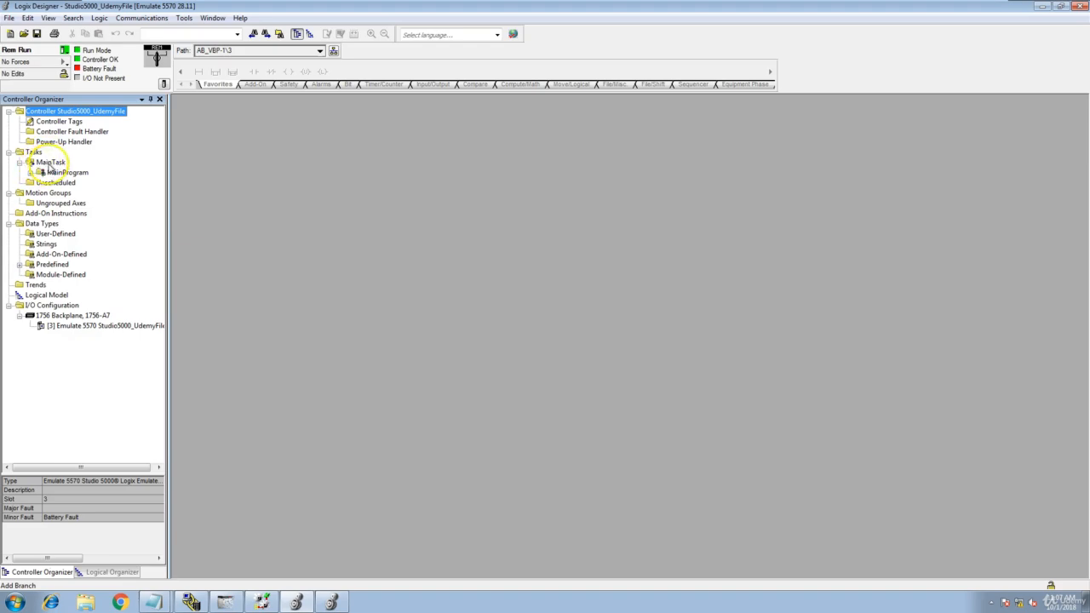
Open MainTask's properties and review its configuration, watchdog setting and program schedule
{"action": "left_click", "coordinate": [48, 165]}
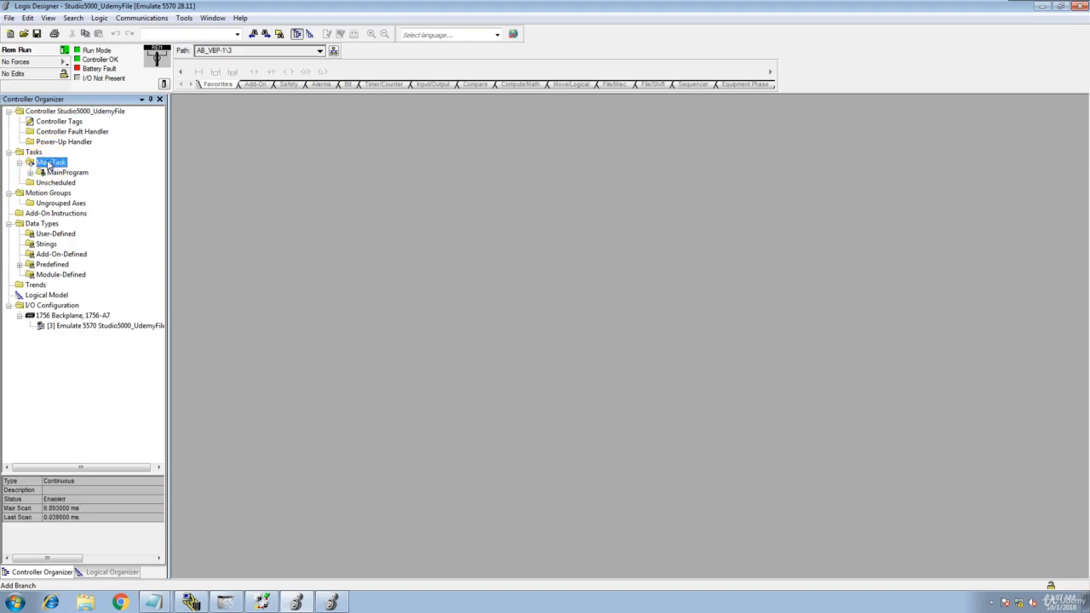
{"action": "right_click", "coordinate": [49, 165]}
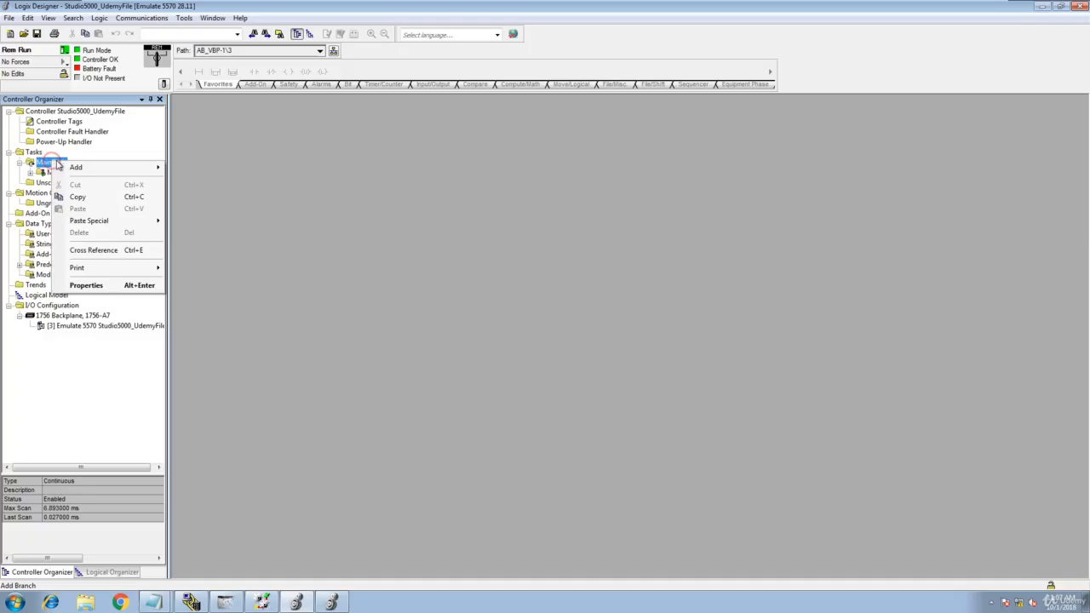
{"action": "left_click", "coordinate": [111, 287]}
{"action": "left_click_drag", "start_coordinate": [262, 109], "coordinate": [394, 151]}
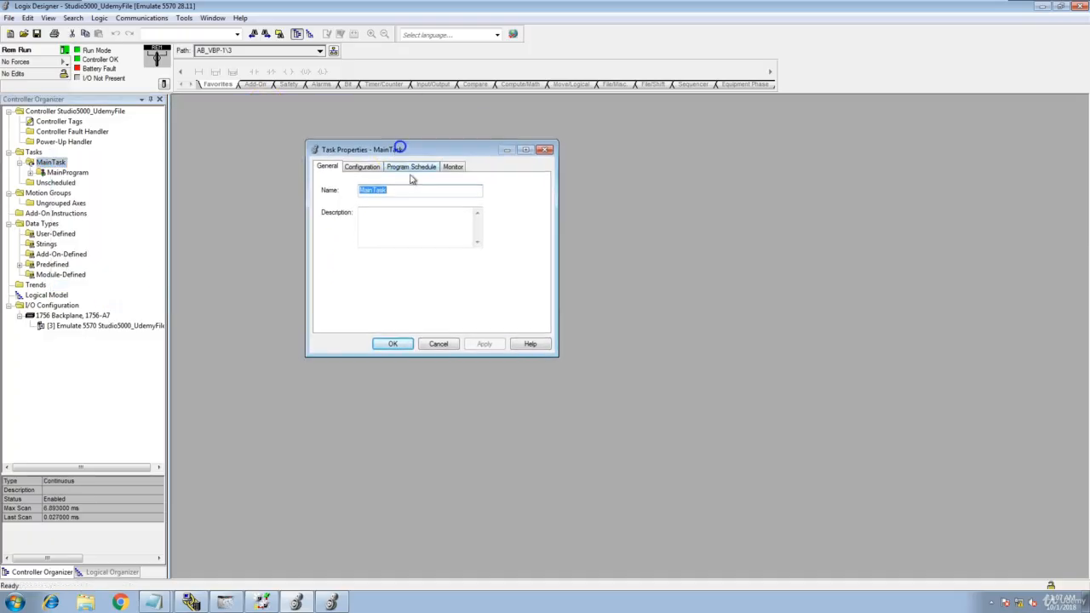
{"action": "left_click", "coordinate": [359, 168]}
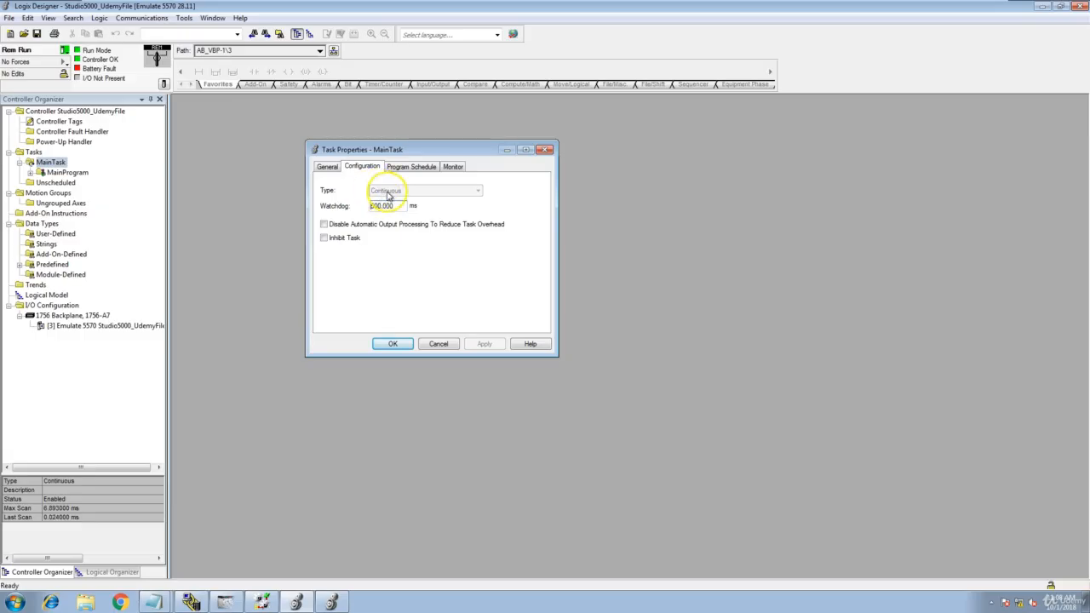
{"action": "left_click_drag", "start_coordinate": [391, 206], "coordinate": [362, 206]}
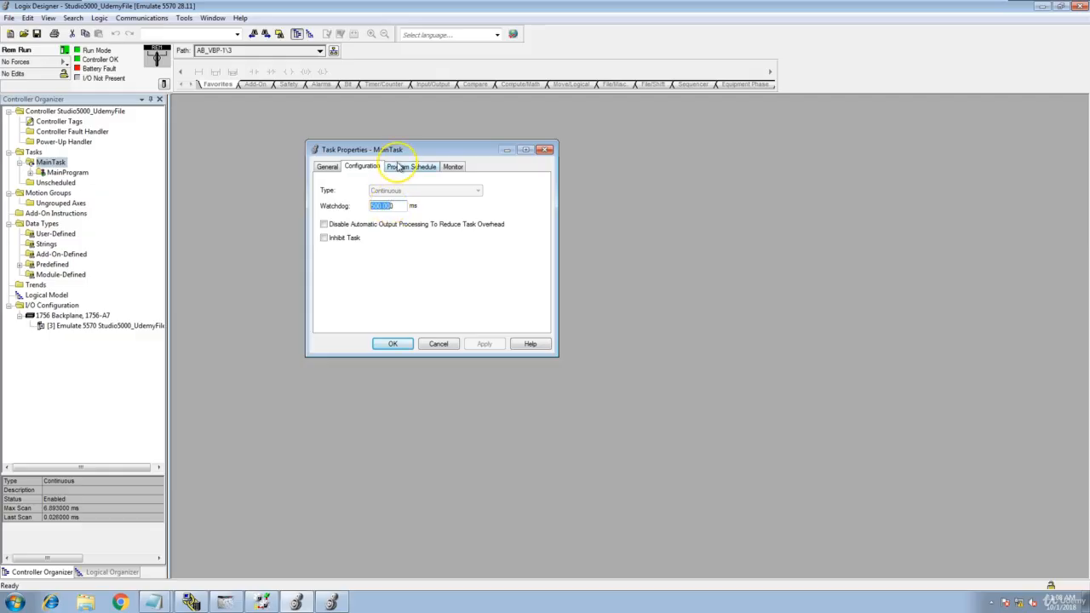
{"action": "left_click", "coordinate": [397, 166]}
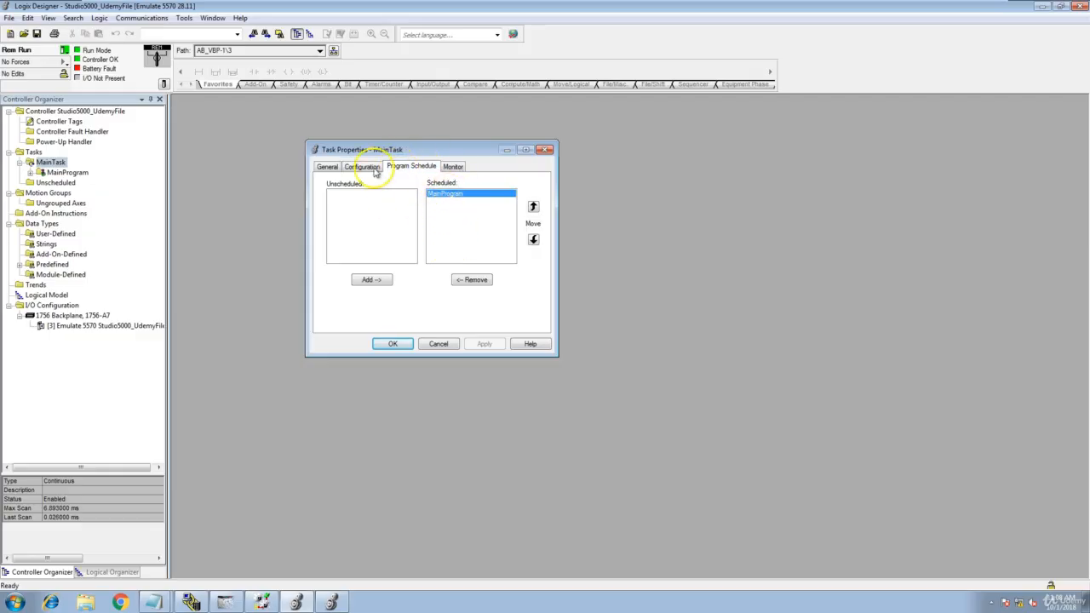
Reset MainTask's monitored scan times and close its properties without other changes
{"action": "left_click", "coordinate": [453, 166]}
{"action": "left_click", "coordinate": [478, 202]}
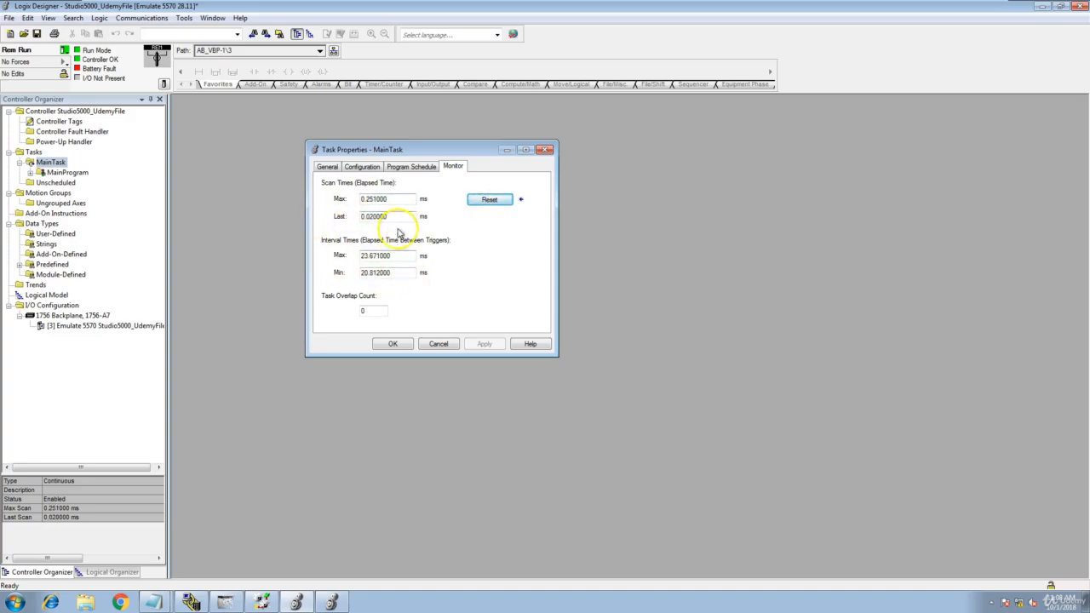
{"action": "left_click", "coordinate": [438, 343]}
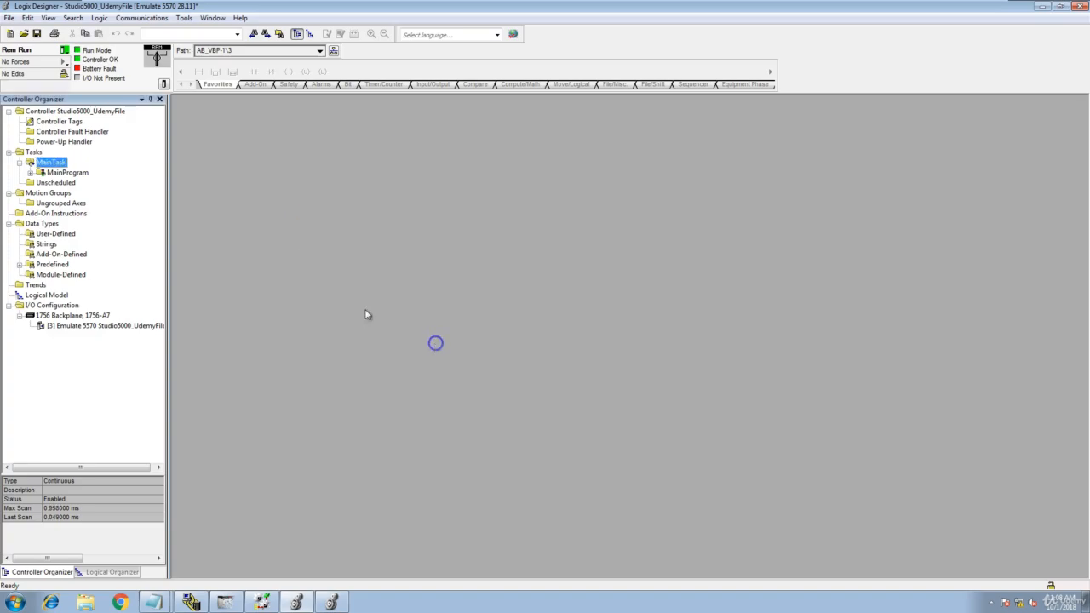
Expand MainProgram and create a new periodic task named LadderLogic_Section with a period of 47 ms
{"action": "left_click", "coordinate": [30, 172]}
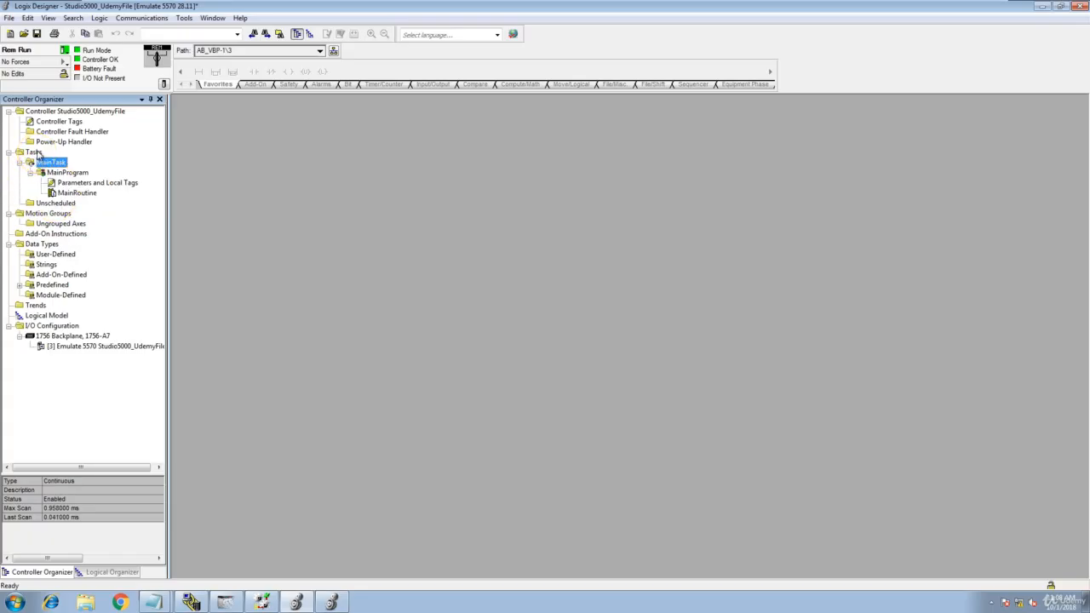
{"action": "right_click", "coordinate": [35, 152]}
{"action": "left_click", "coordinate": [81, 161]}
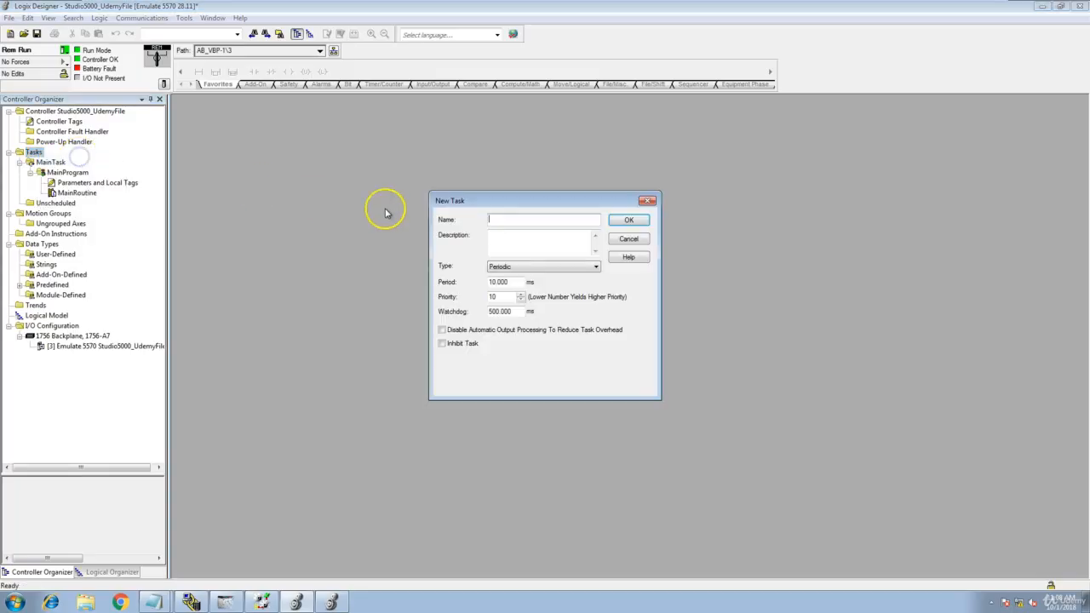
{"action": "left_click", "coordinate": [577, 267]}
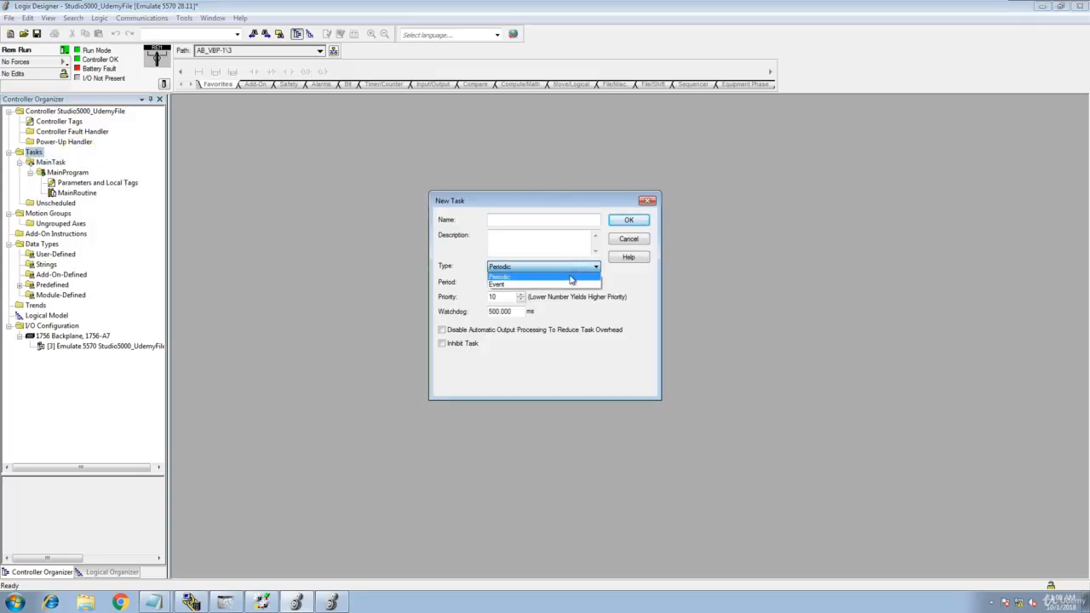
{"action": "left_click", "coordinate": [569, 279]}
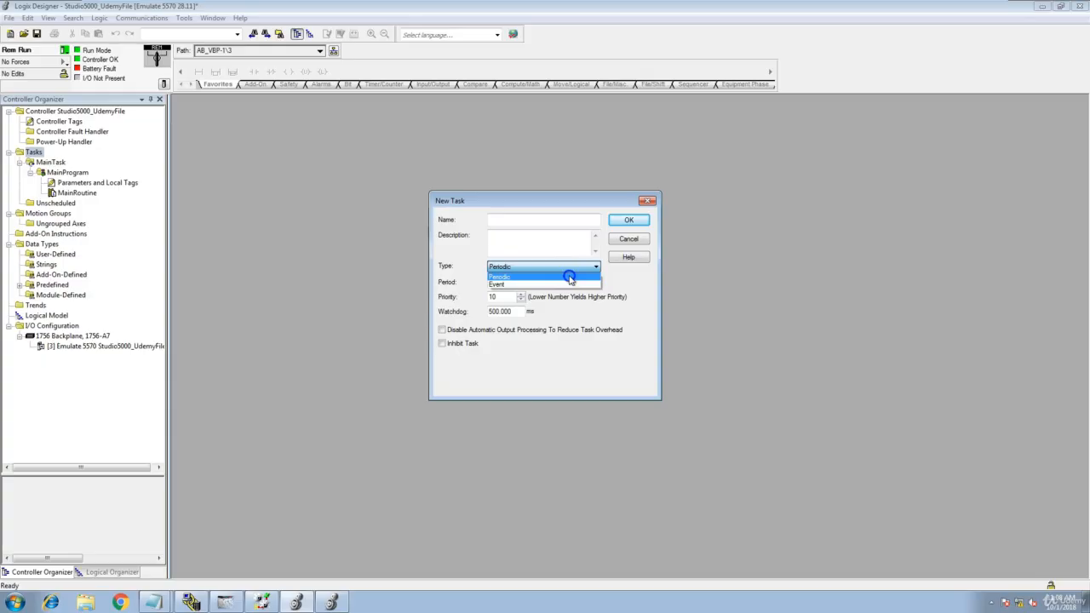
{"action": "left_click", "coordinate": [497, 220]}
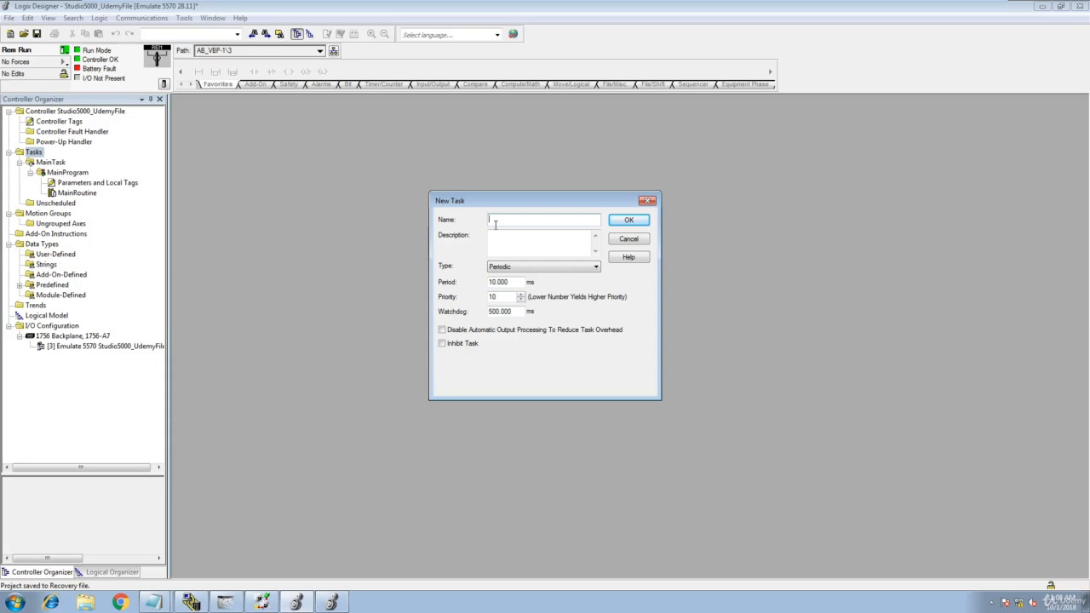
{"action": "type", "text": "LadderLogic_Section"}
{"action": "left_click", "coordinate": [496, 284]}
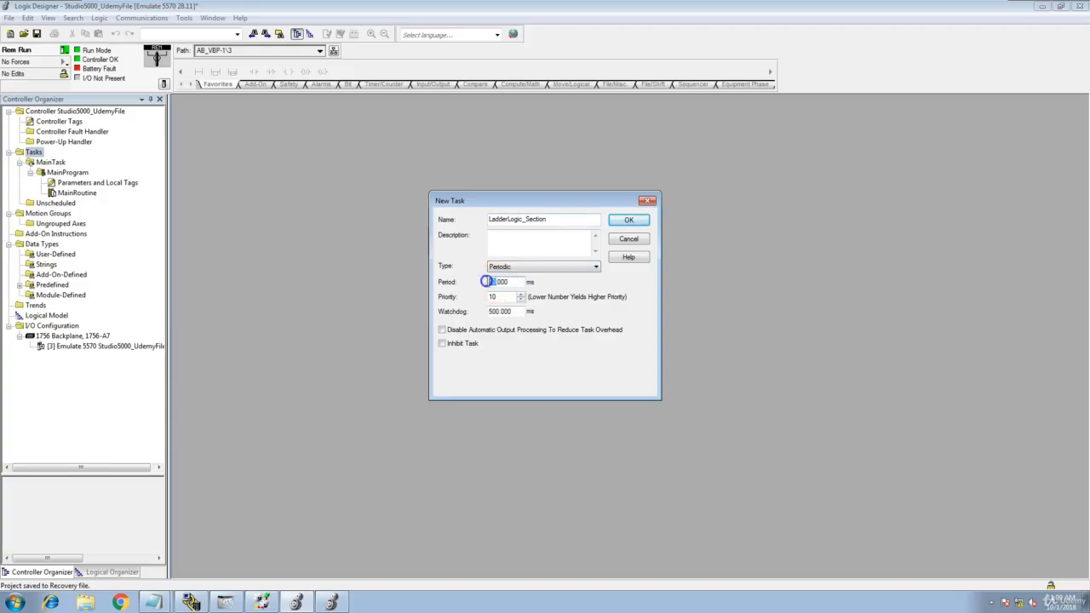
{"action": "key", "text": "BackSpace"}
{"action": "key", "text": "BackSpace"}
{"action": "type", "text": "47"}
{"action": "left_click", "coordinate": [628, 220]}
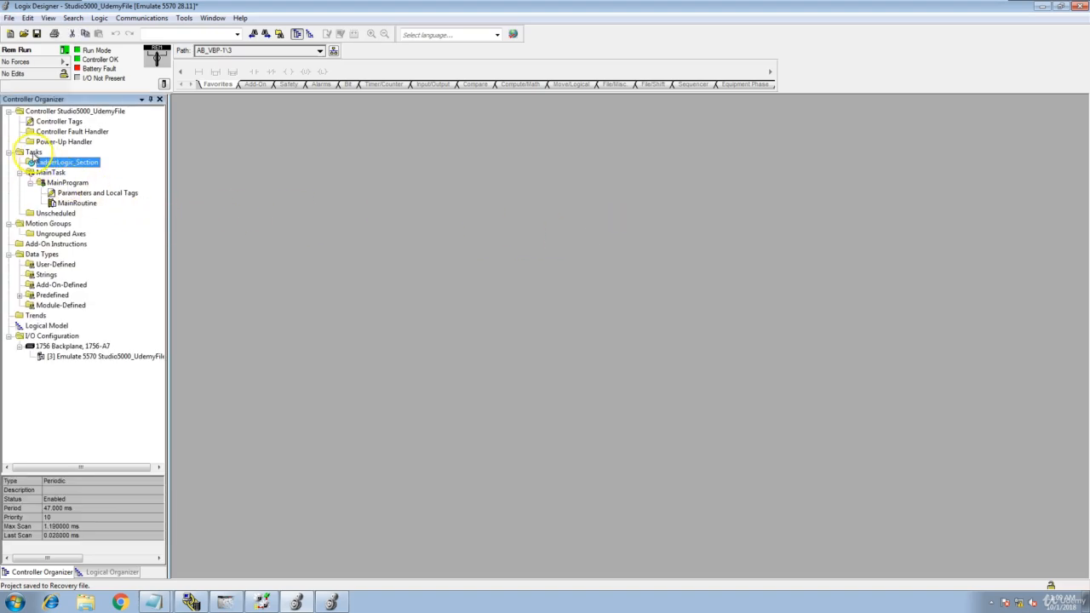
Add a program named LadderLogic with no parent to the LadderLogic_Section task and expand it
{"action": "left_click", "coordinate": [63, 166]}
{"action": "right_click", "coordinate": [63, 166]}
{"action": "mouse_move", "coordinate": [100, 170]}
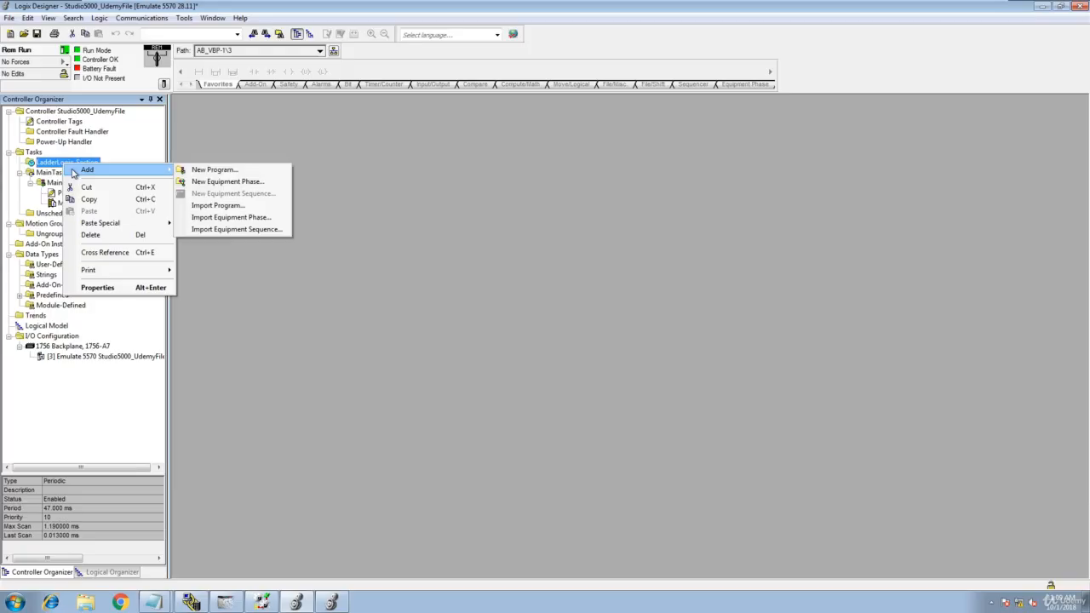
{"action": "left_click", "coordinate": [210, 175]}
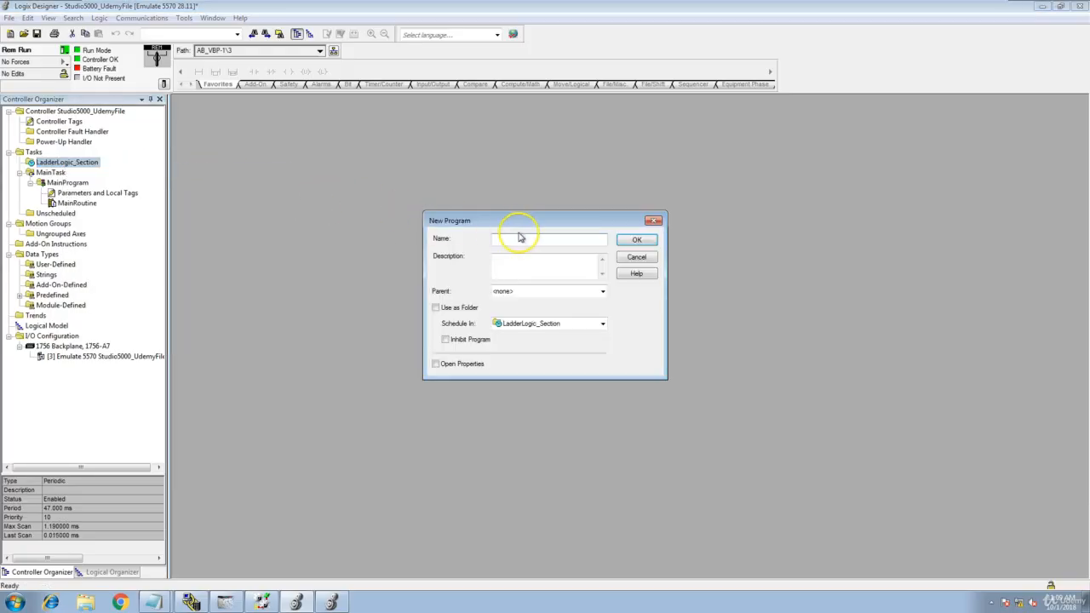
{"action": "type", "text": "LadderLogic"}
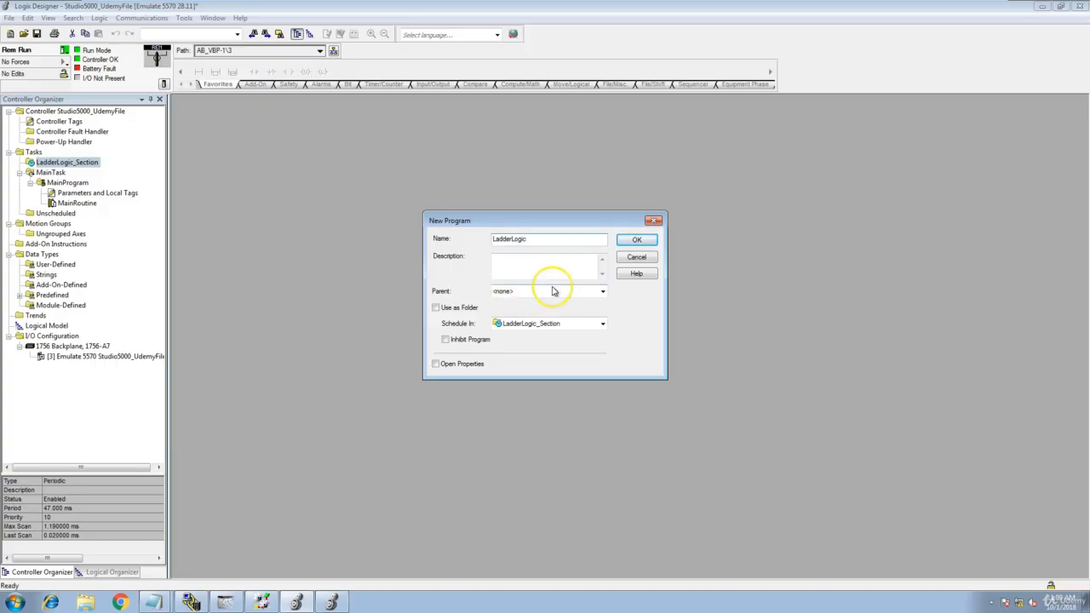
{"action": "left_click", "coordinate": [603, 291]}
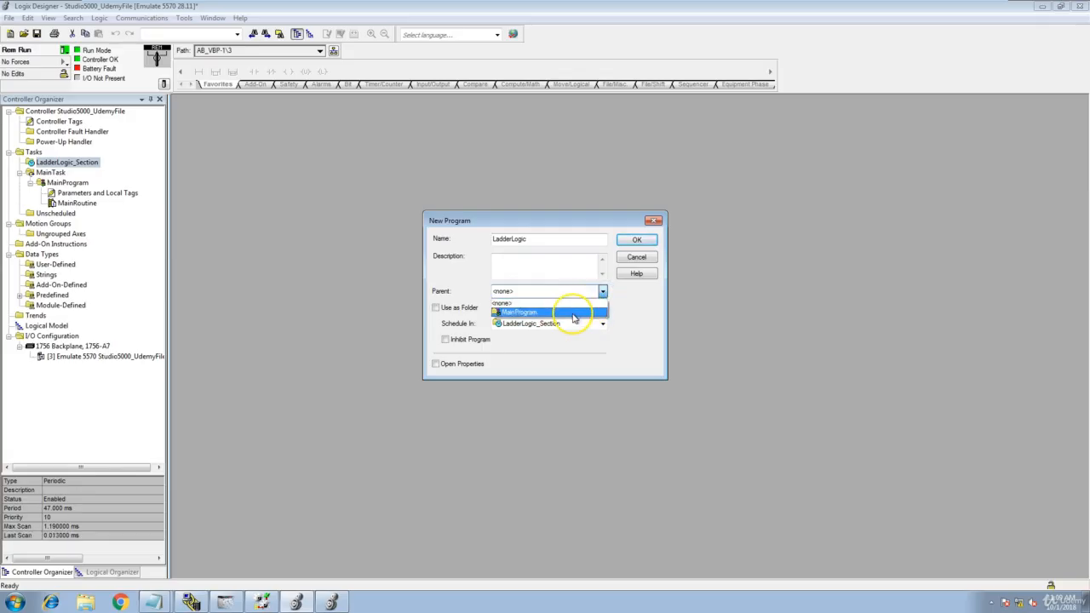
{"action": "left_click", "coordinate": [632, 243]}
{"action": "left_click", "coordinate": [631, 243]}
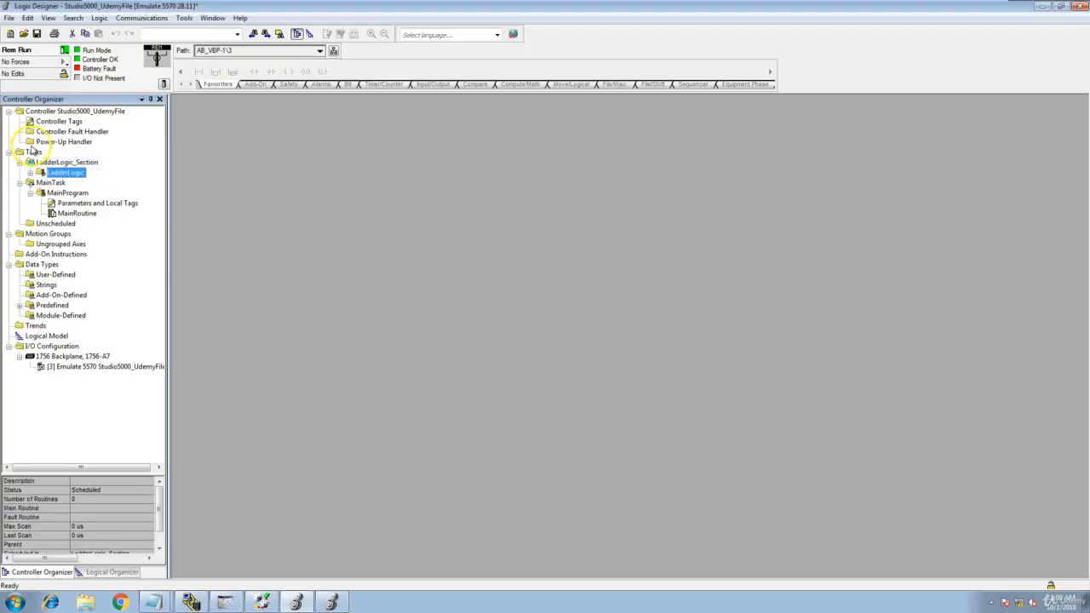
{"action": "left_click", "coordinate": [30, 172]}
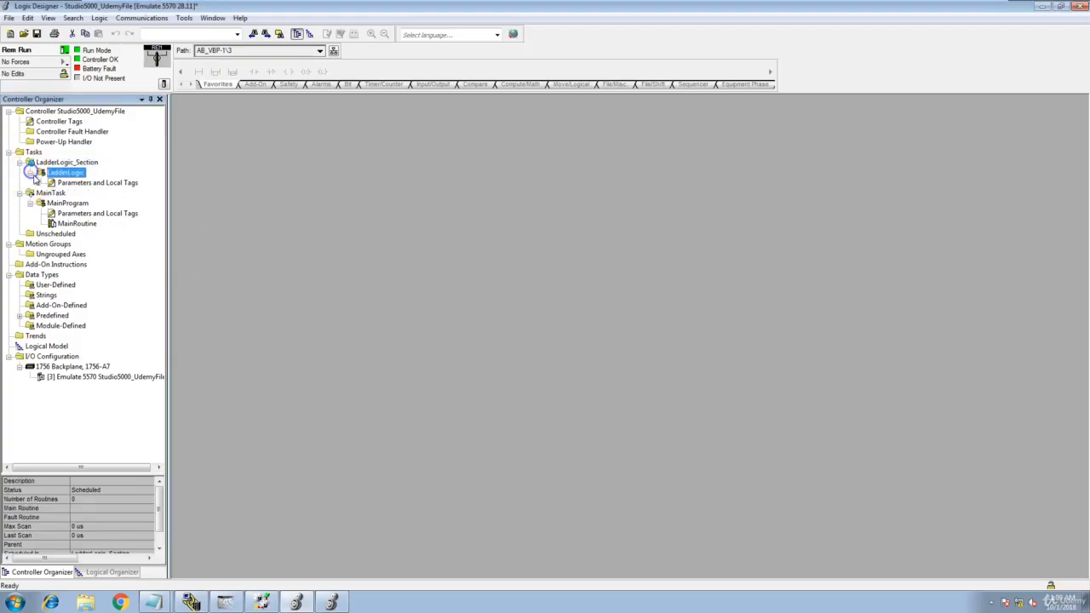
{"action": "right_click", "coordinate": [78, 175]}
{"action": "mouse_move", "coordinate": [109, 181]}
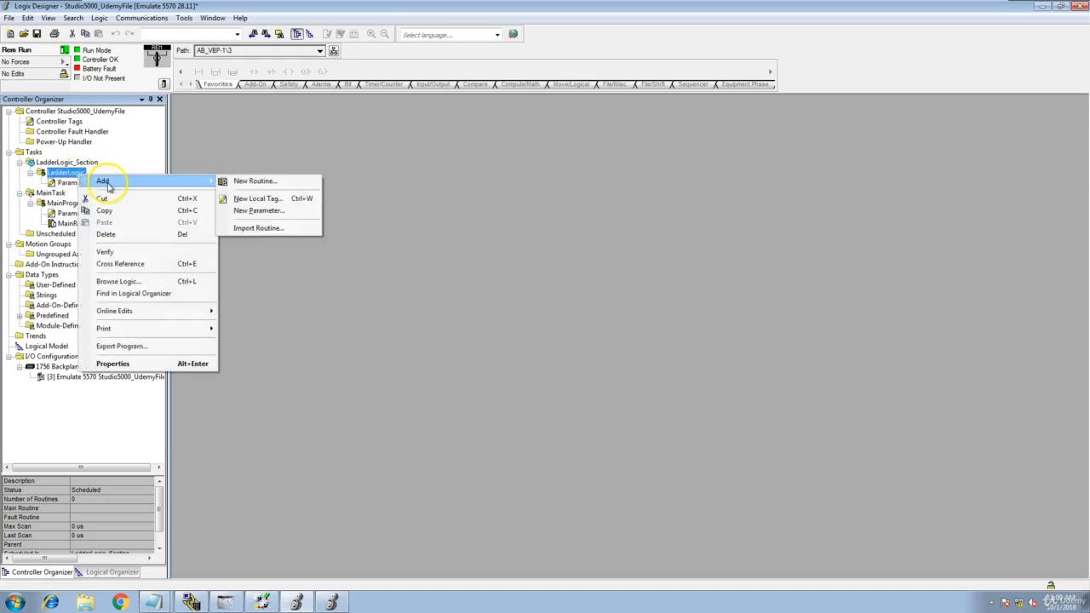
{"action": "left_click", "coordinate": [249, 182]}
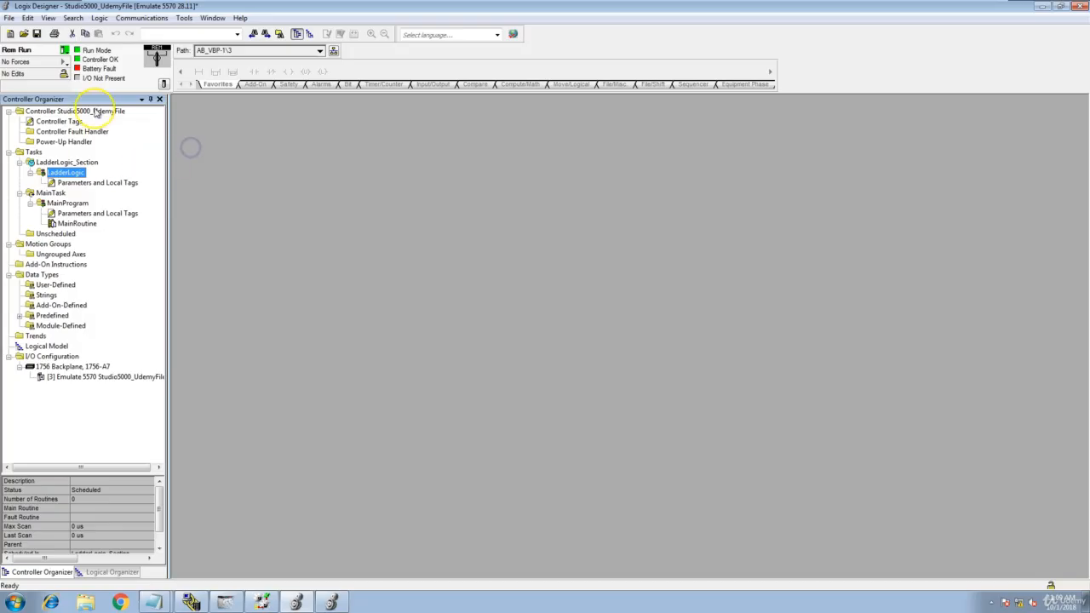
{"action": "right_click", "coordinate": [36, 153]}
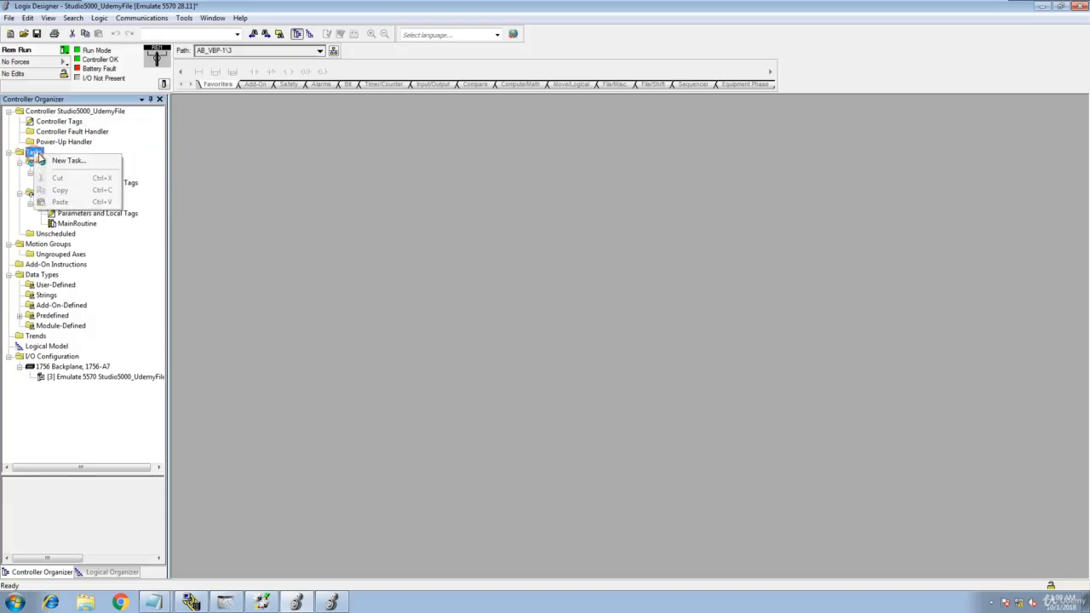
{"action": "left_click", "coordinate": [151, 141]}
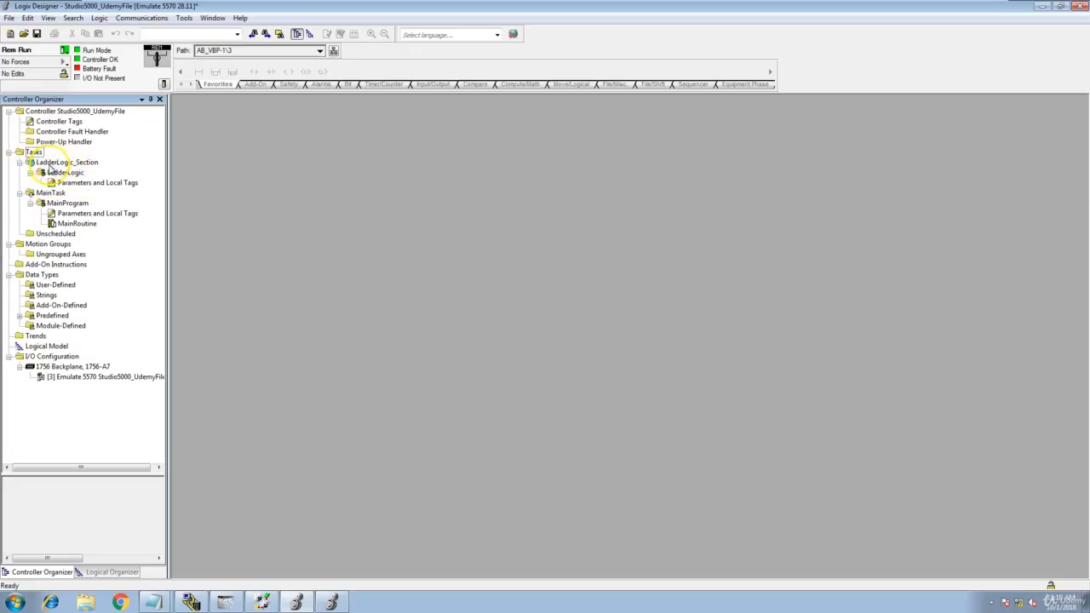
Open LadderLogic_Section's task properties, reset its monitored scan and interval times, check them, and close the properties
{"action": "left_click", "coordinate": [47, 193]}
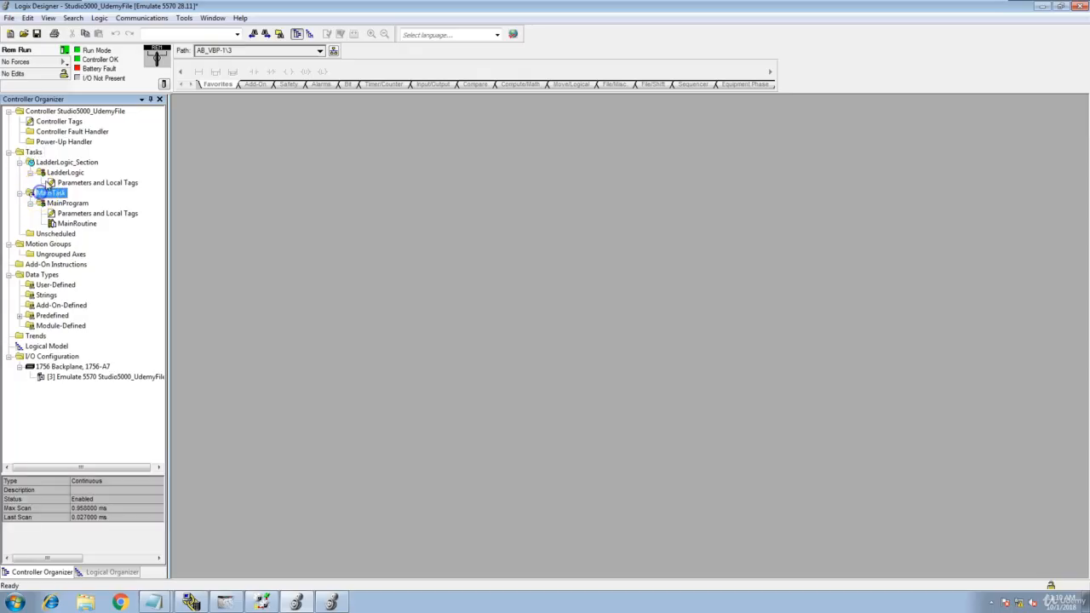
{"action": "left_click", "coordinate": [51, 163]}
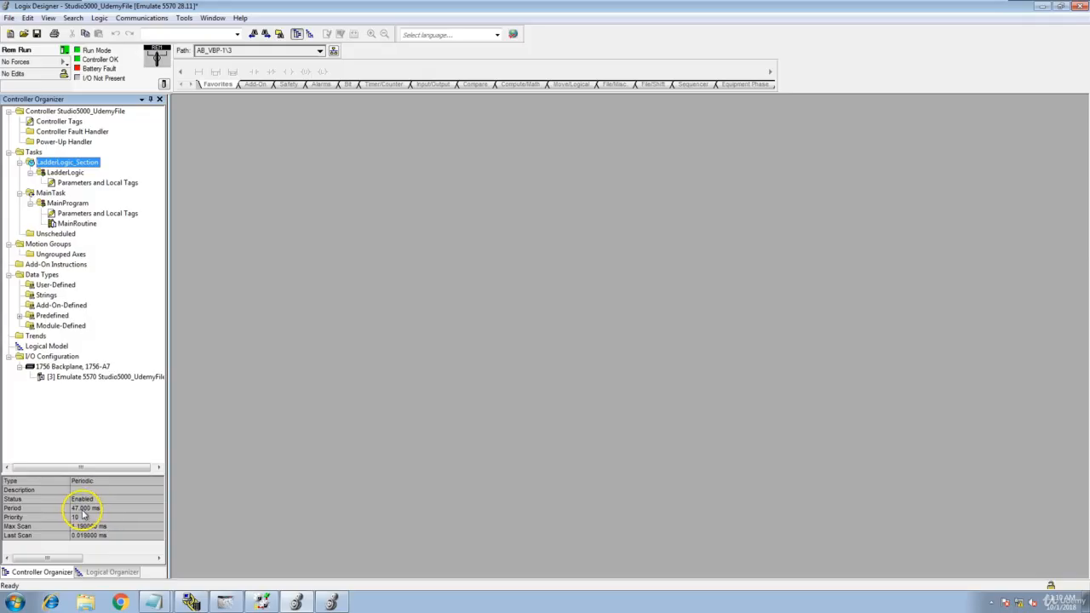
{"action": "right_click", "coordinate": [63, 163]}
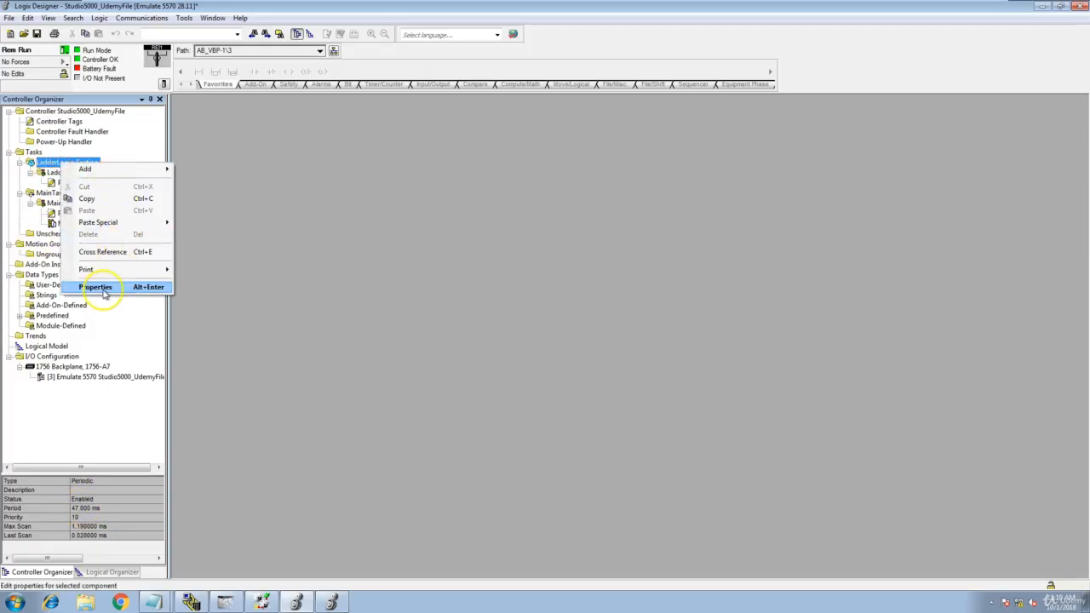
{"action": "left_click", "coordinate": [104, 292]}
{"action": "left_click", "coordinate": [331, 134]}
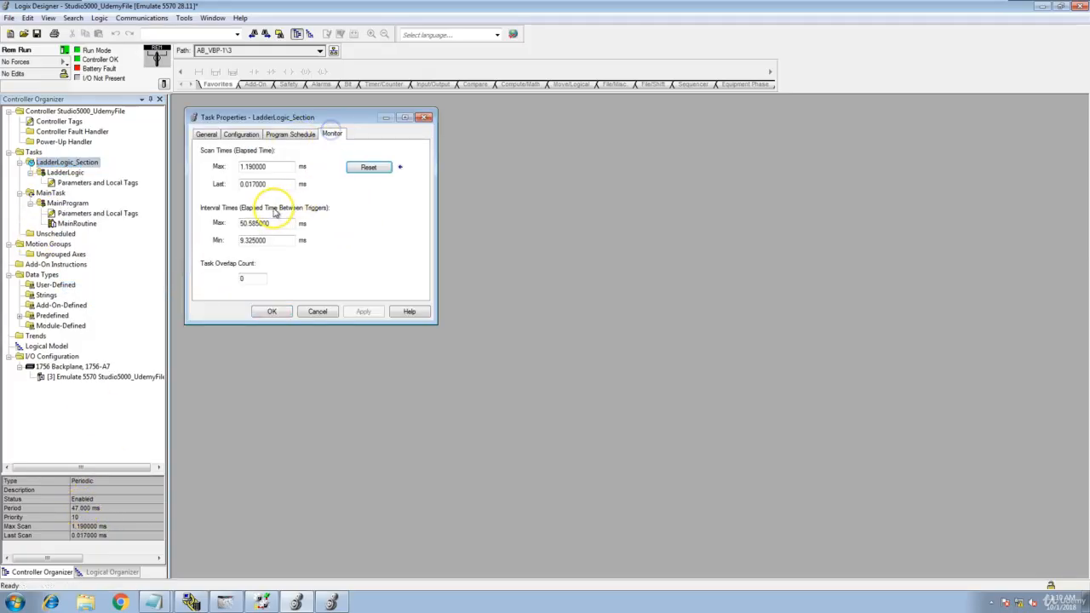
{"action": "left_click", "coordinate": [366, 166]}
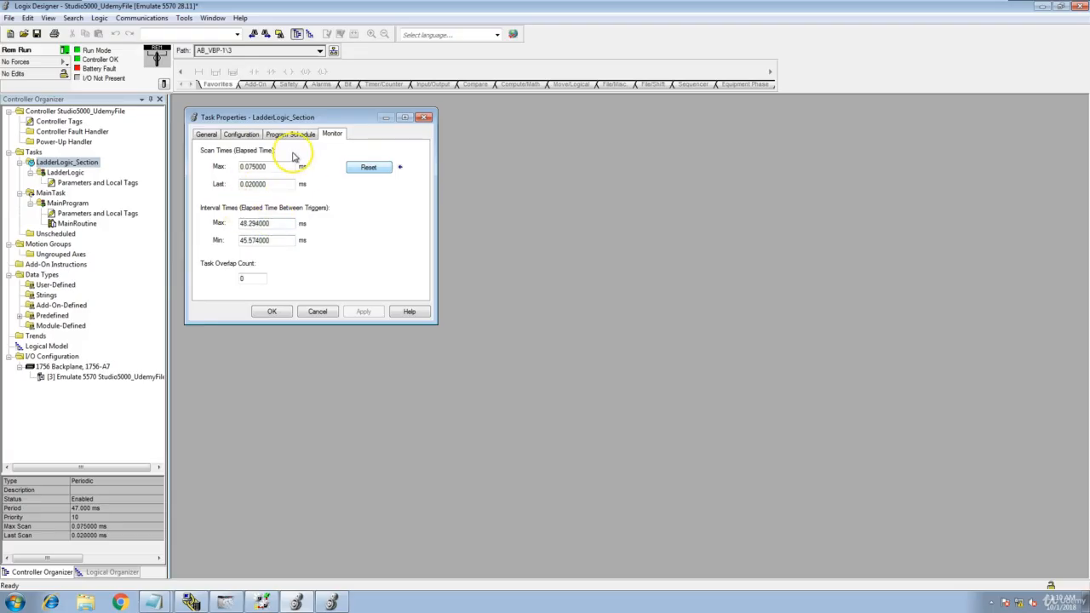
{"action": "left_click_drag", "start_coordinate": [294, 116], "coordinate": [405, 225]}
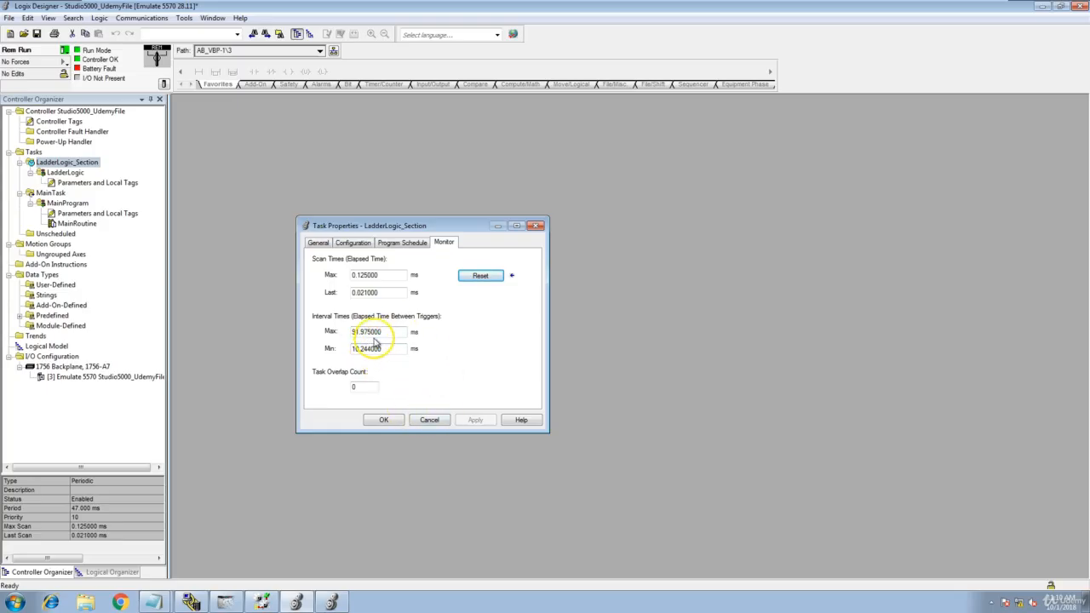
{"action": "left_click", "coordinate": [480, 275]}
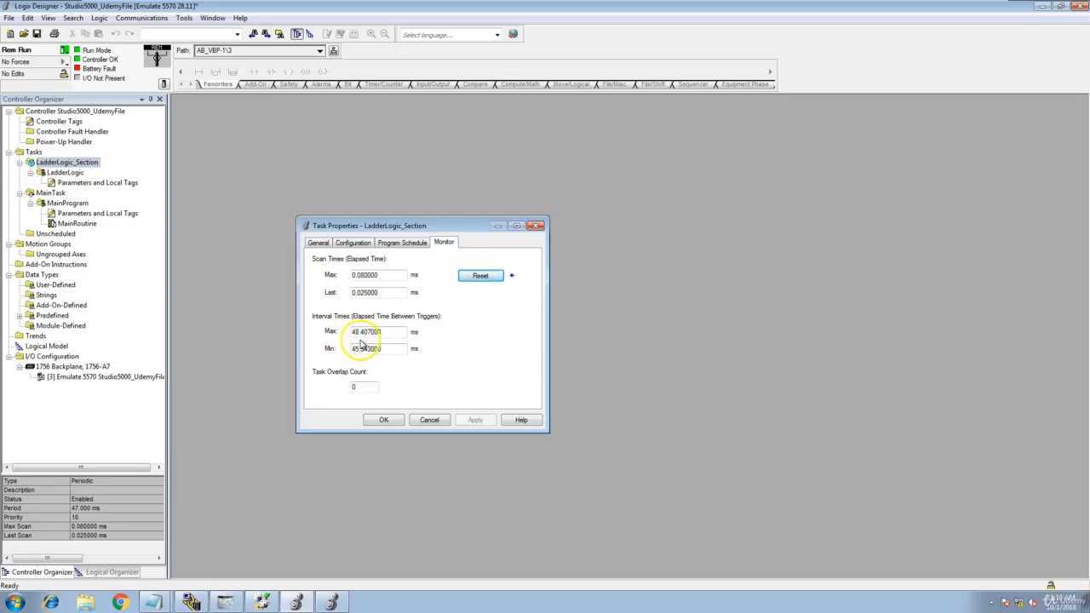
{"action": "left_click", "coordinate": [429, 420]}
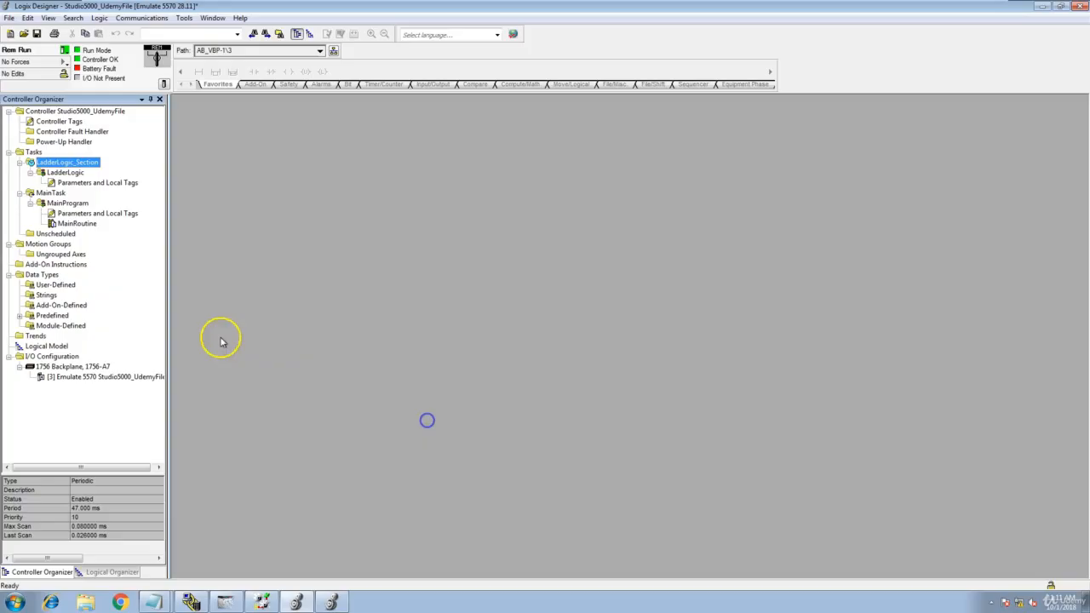
Open MainTask's task properties, reset its monitored scan and interval times, check them, and close the properties
{"action": "left_click", "coordinate": [50, 192]}
{"action": "right_click", "coordinate": [50, 193]}
{"action": "left_click", "coordinate": [81, 318]}
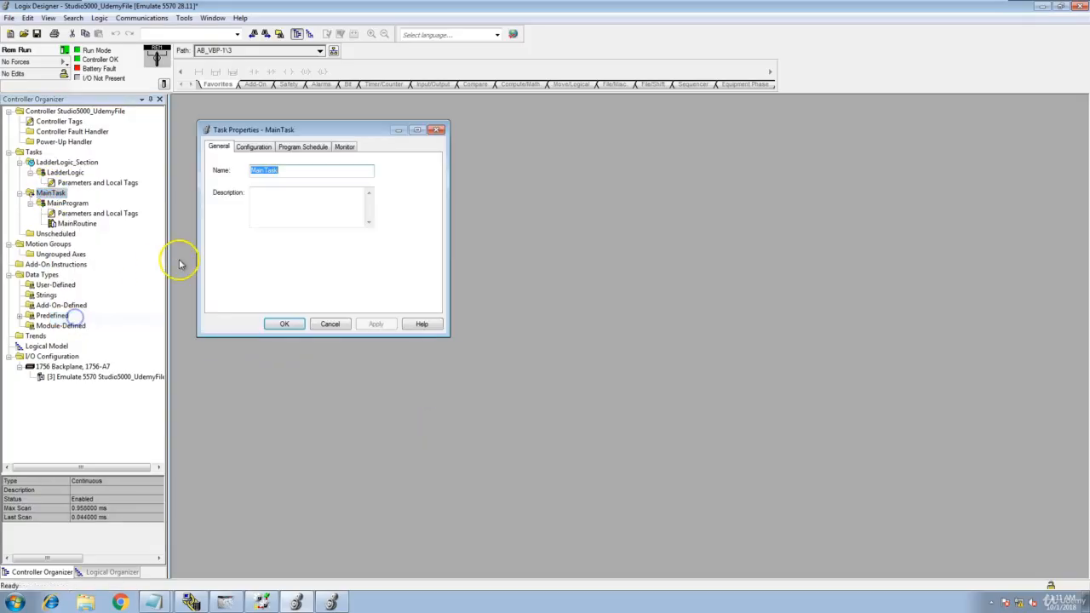
{"action": "left_click", "coordinate": [267, 151]}
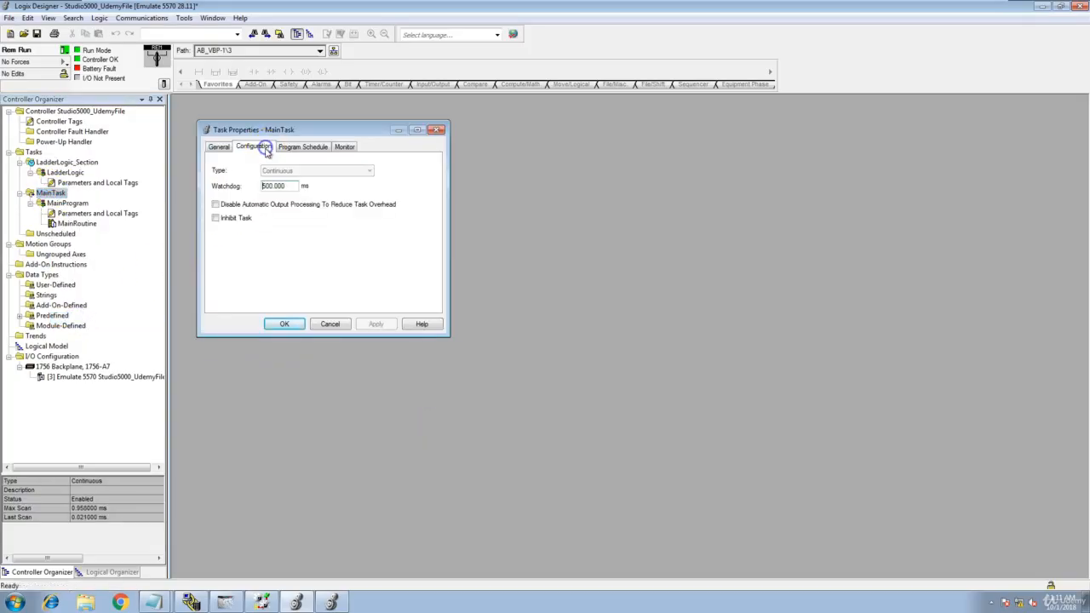
{"action": "left_click", "coordinate": [345, 147]}
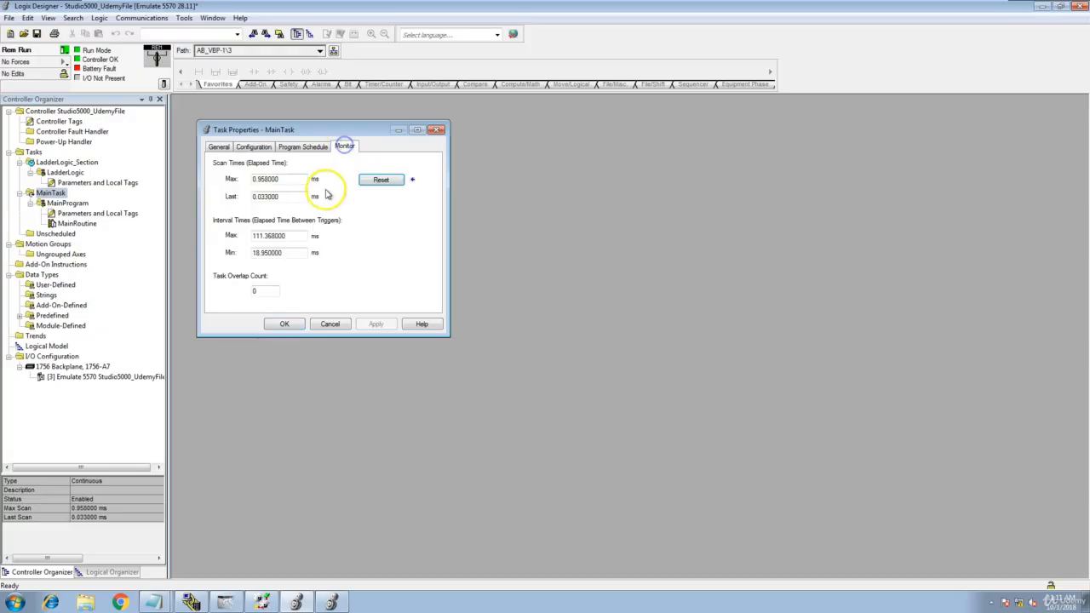
{"action": "left_click", "coordinate": [375, 180]}
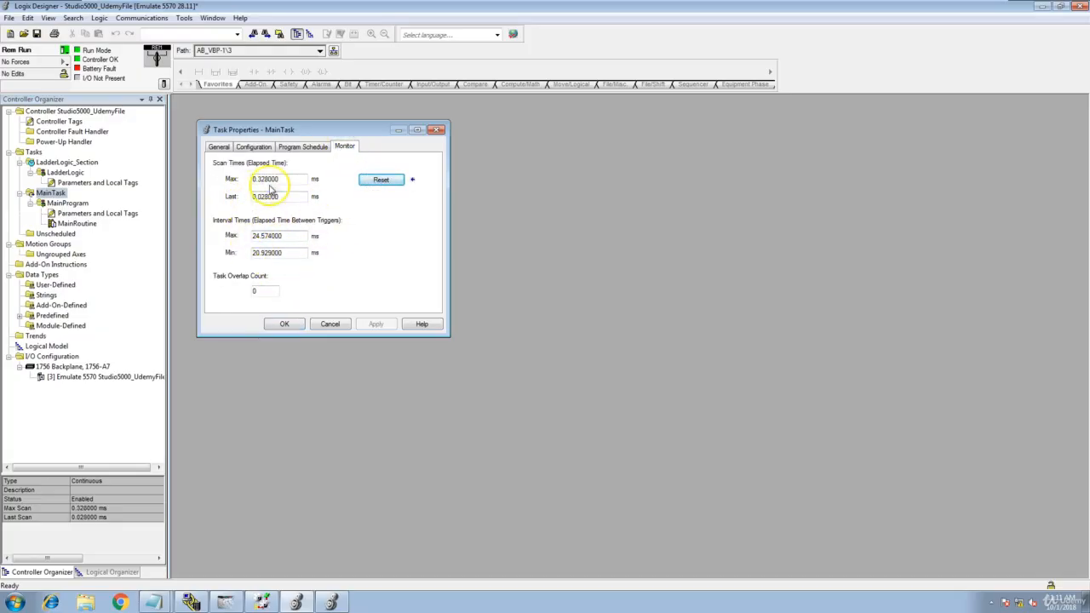
{"action": "left_click_drag", "start_coordinate": [282, 180], "coordinate": [265, 178]}
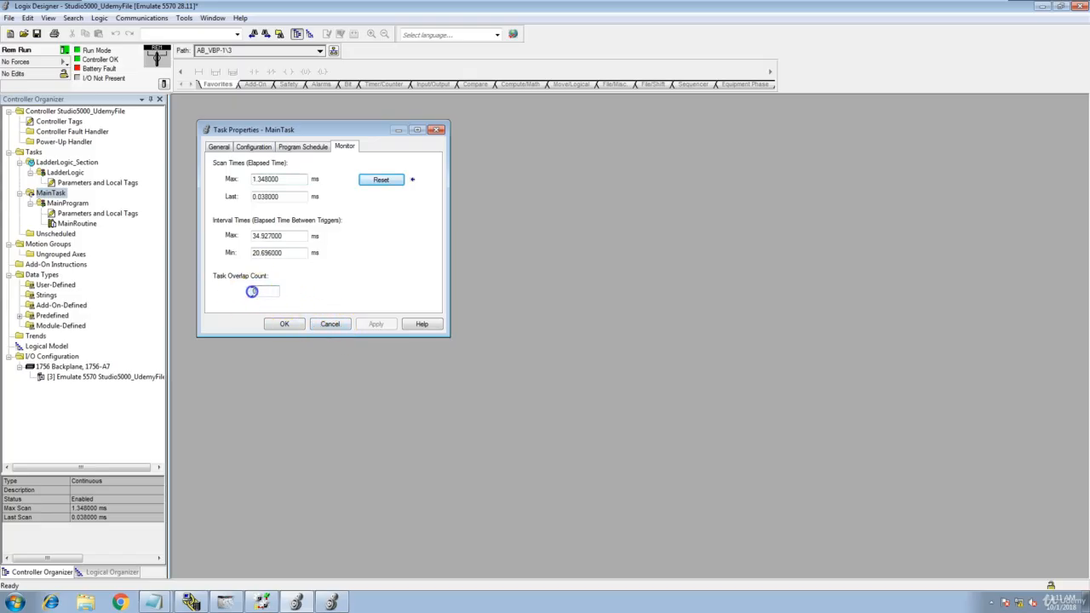
{"action": "left_click", "coordinate": [328, 323]}
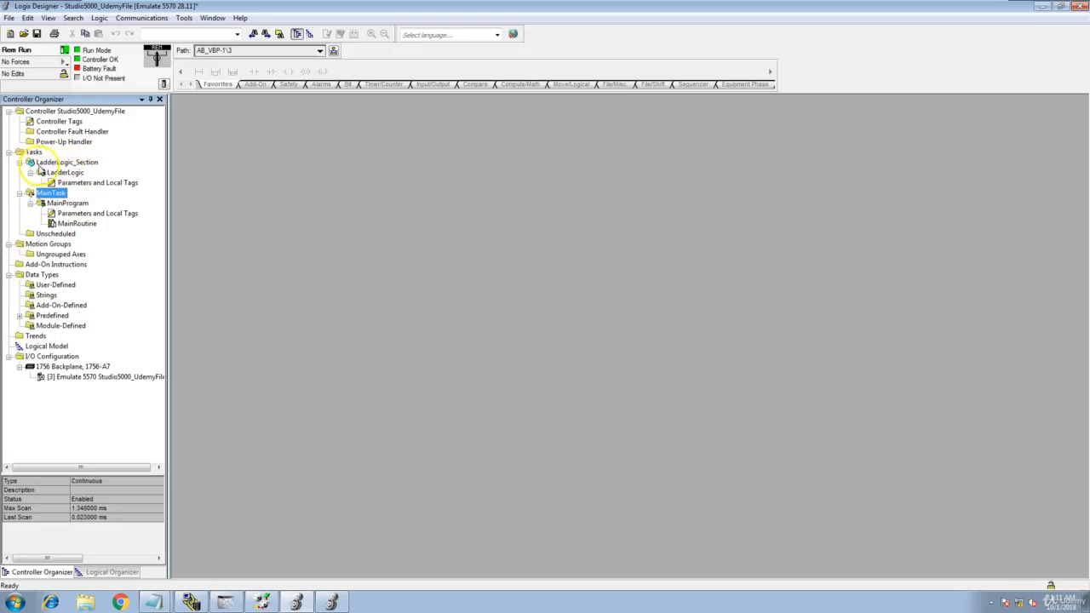
Add a Ladder Diagram routine named MainRoutine to the LadderLogic program
{"action": "left_click", "coordinate": [62, 162]}
{"action": "left_click", "coordinate": [68, 166]}
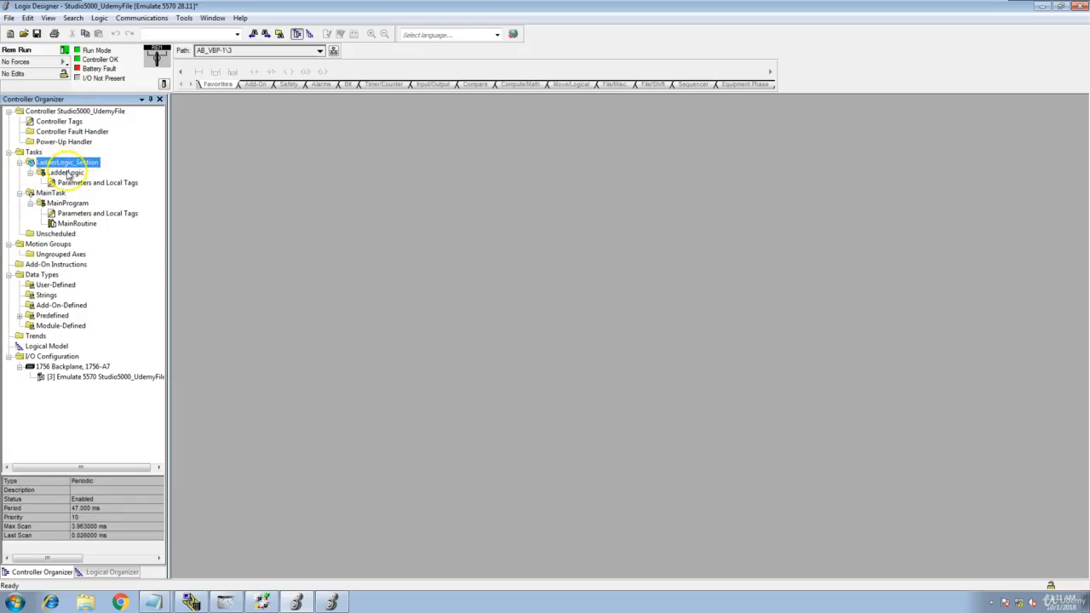
{"action": "left_click", "coordinate": [68, 173]}
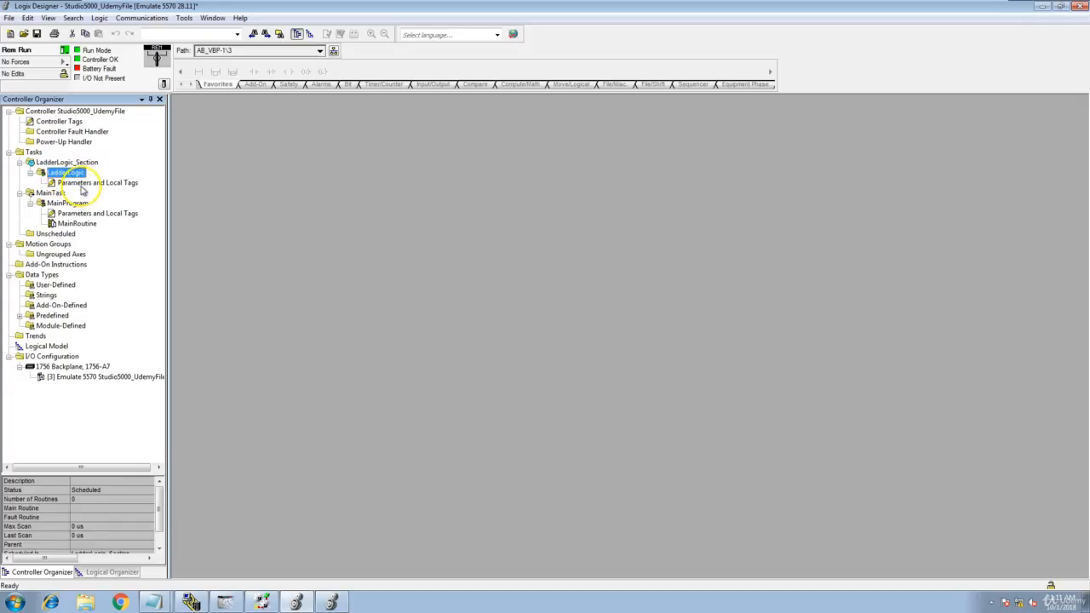
{"action": "right_click", "coordinate": [73, 175]}
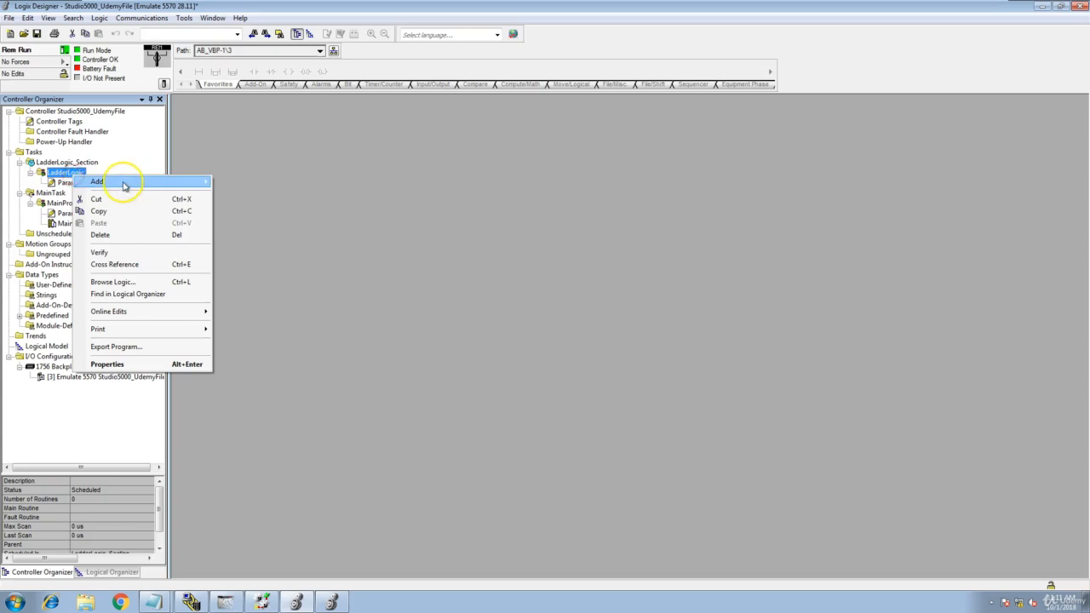
{"action": "mouse_move", "coordinate": [187, 181]}
{"action": "left_click", "coordinate": [232, 180]}
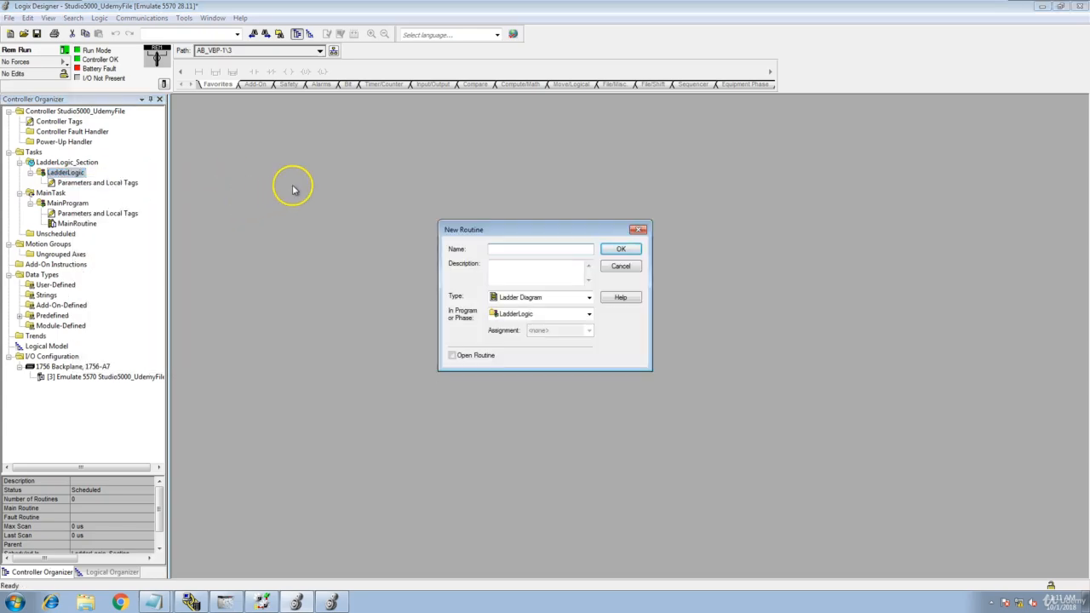
{"action": "type", "text": "MainRoutine"}
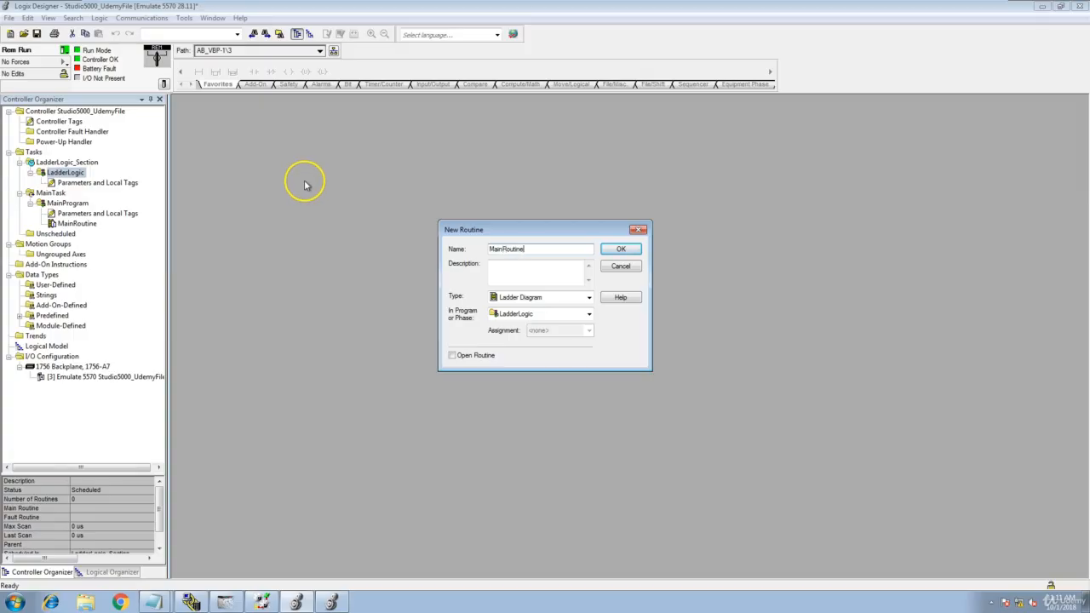
{"action": "left_click", "coordinate": [589, 298]}
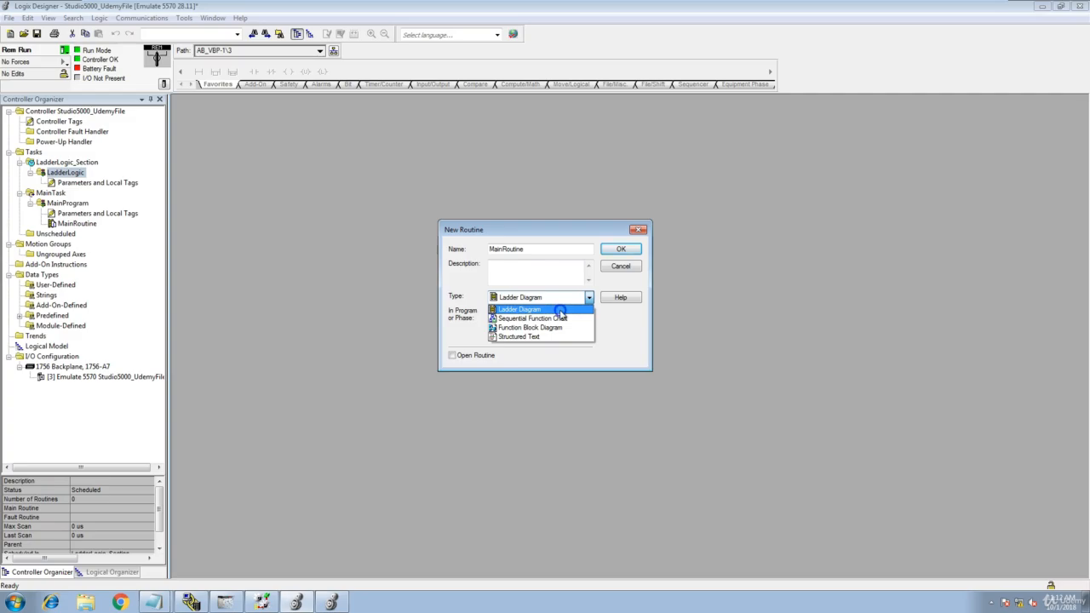
{"action": "left_click", "coordinate": [561, 310]}
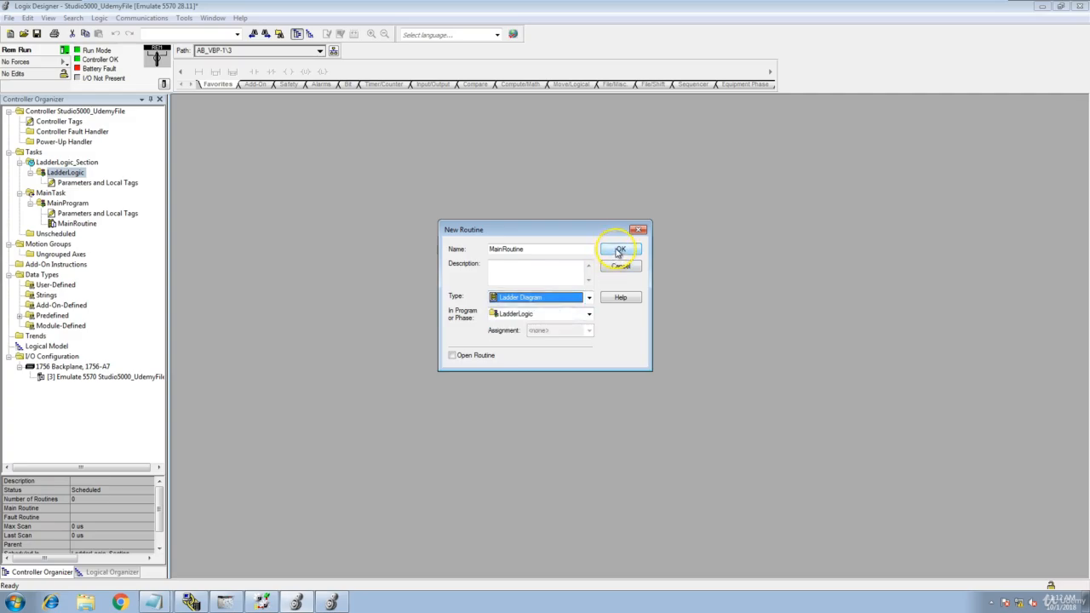
{"action": "left_click", "coordinate": [620, 250]}
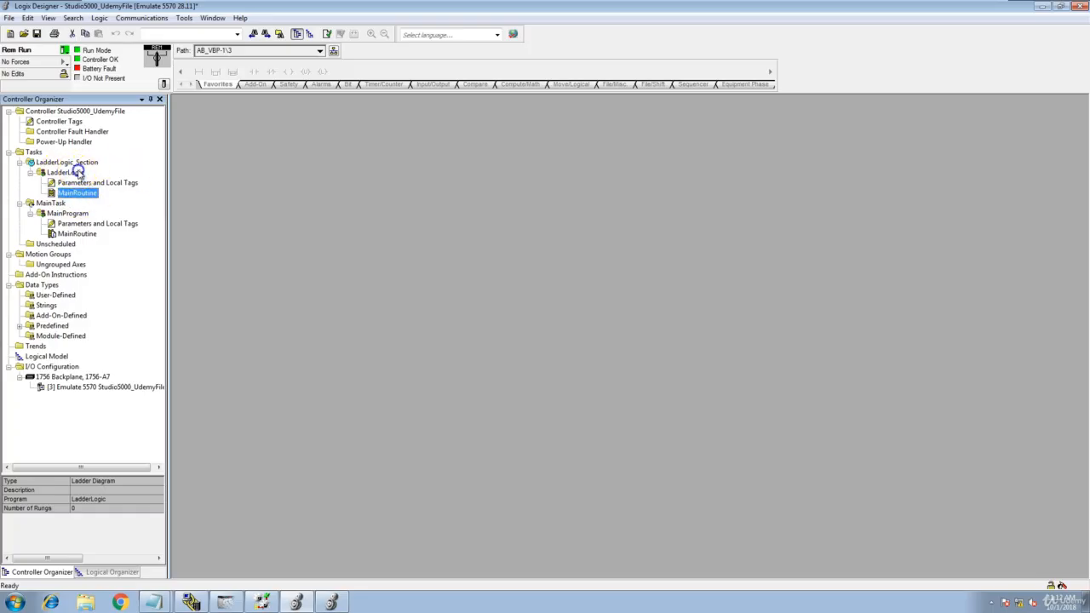
Check the assigned routines in the LadderLogic program's configuration and close its properties without changes
{"action": "left_click", "coordinate": [77, 172]}
{"action": "right_click", "coordinate": [79, 174]}
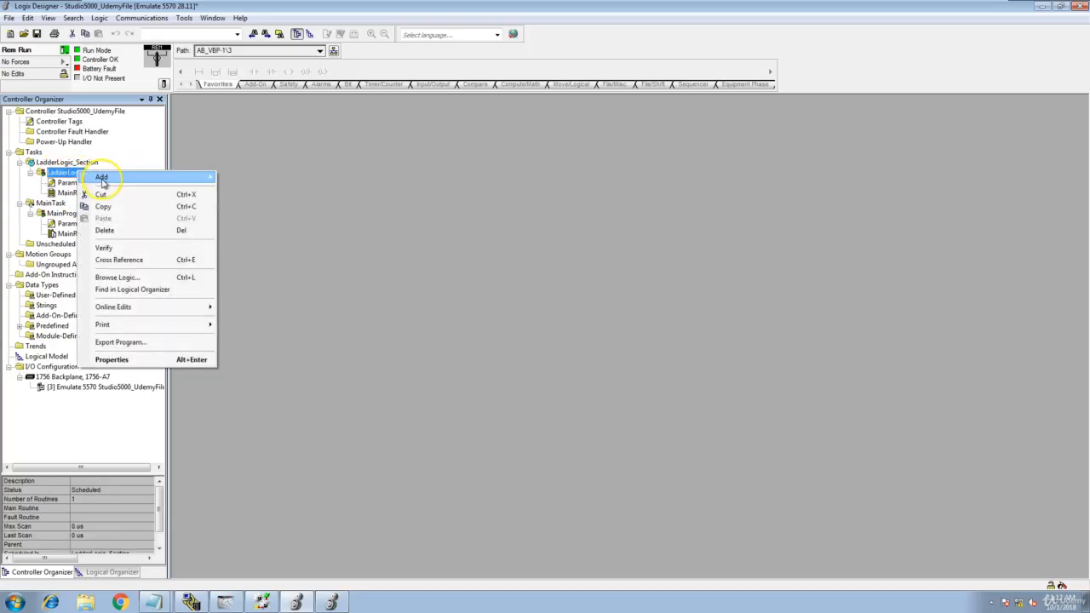
{"action": "left_click", "coordinate": [109, 360]}
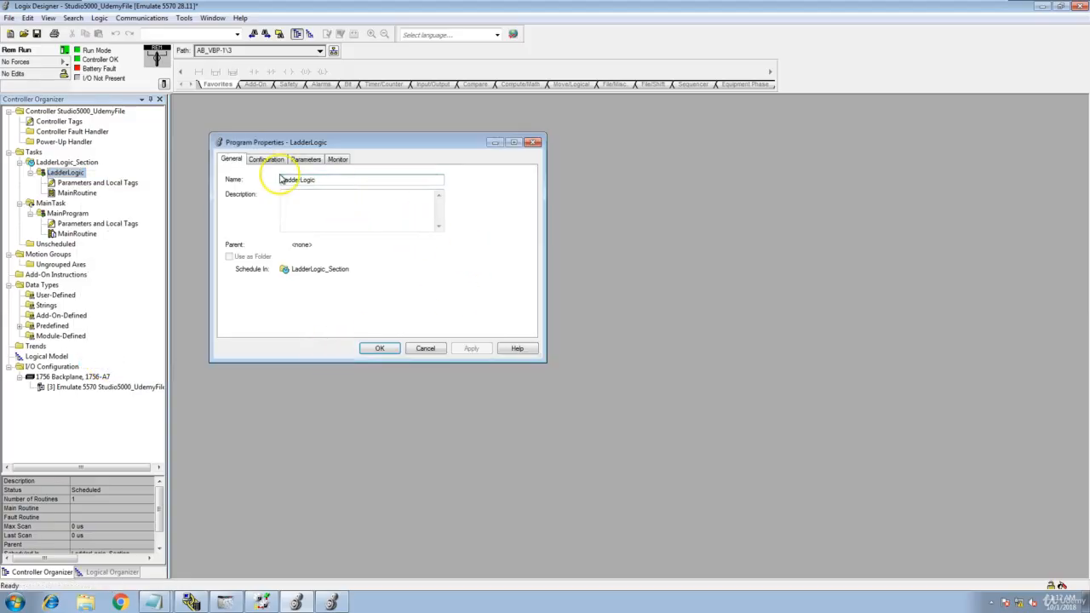
{"action": "left_click", "coordinate": [280, 161]}
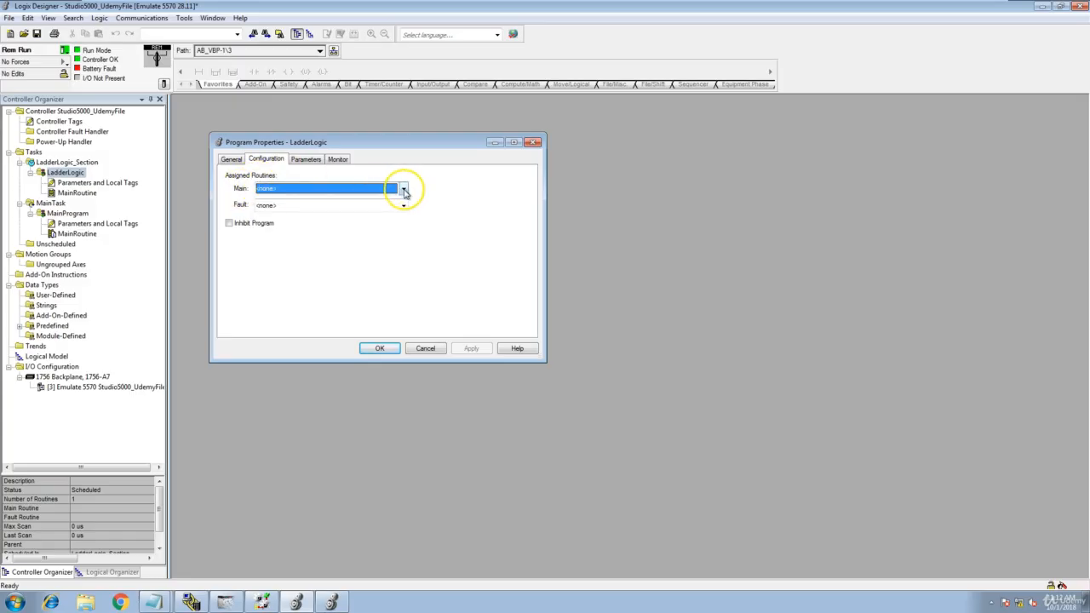
{"action": "left_click_drag", "start_coordinate": [415, 143], "coordinate": [463, 140]}
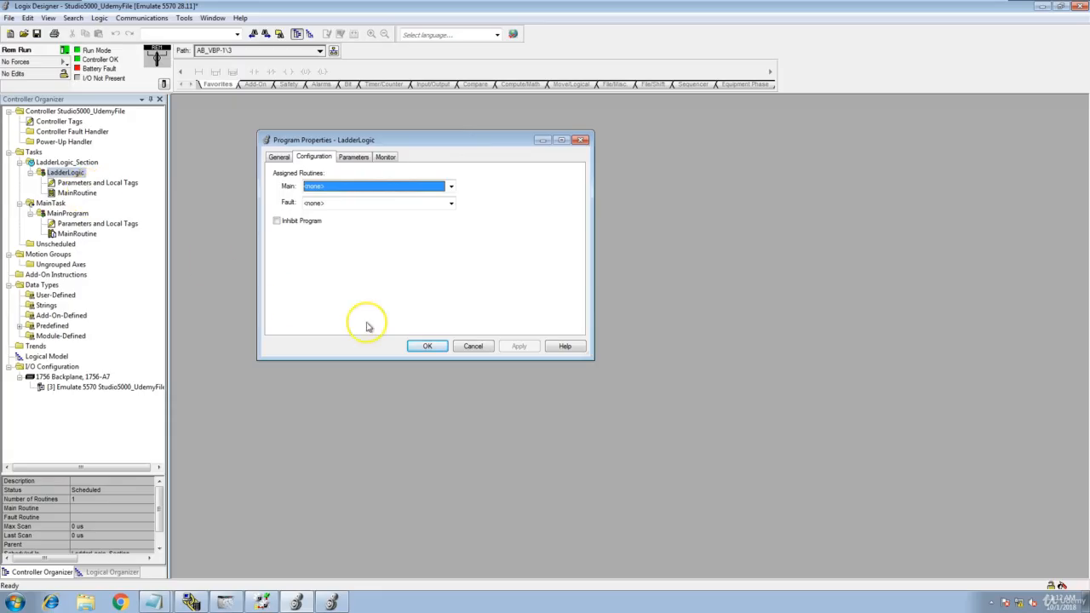
{"action": "left_click", "coordinate": [474, 346]}
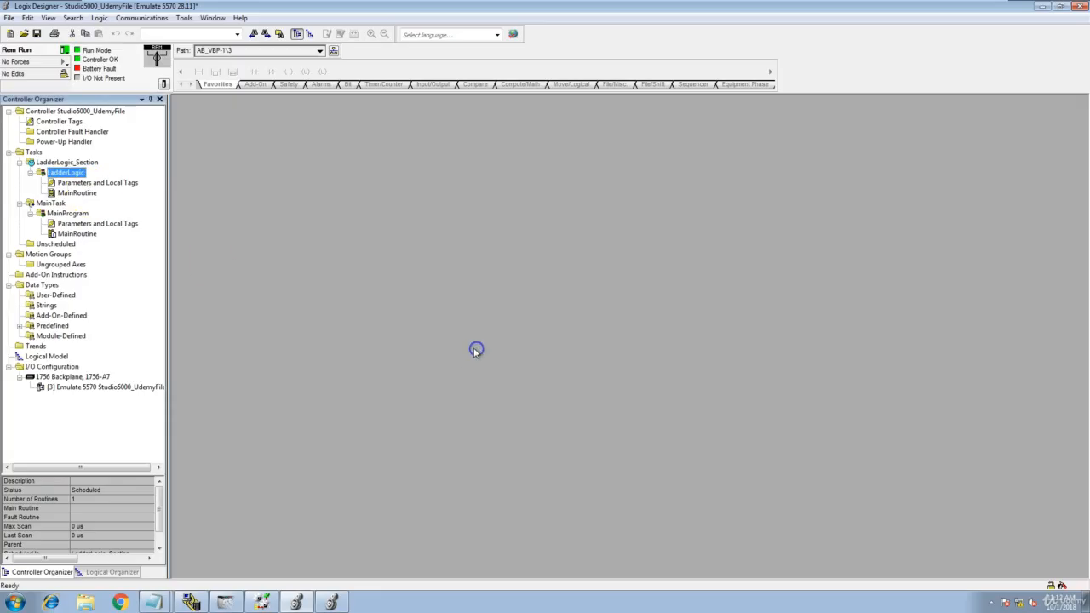
Assign MainRoutine as the main routine of the LadderLogic program and apply the change
{"action": "left_click", "coordinate": [77, 194]}
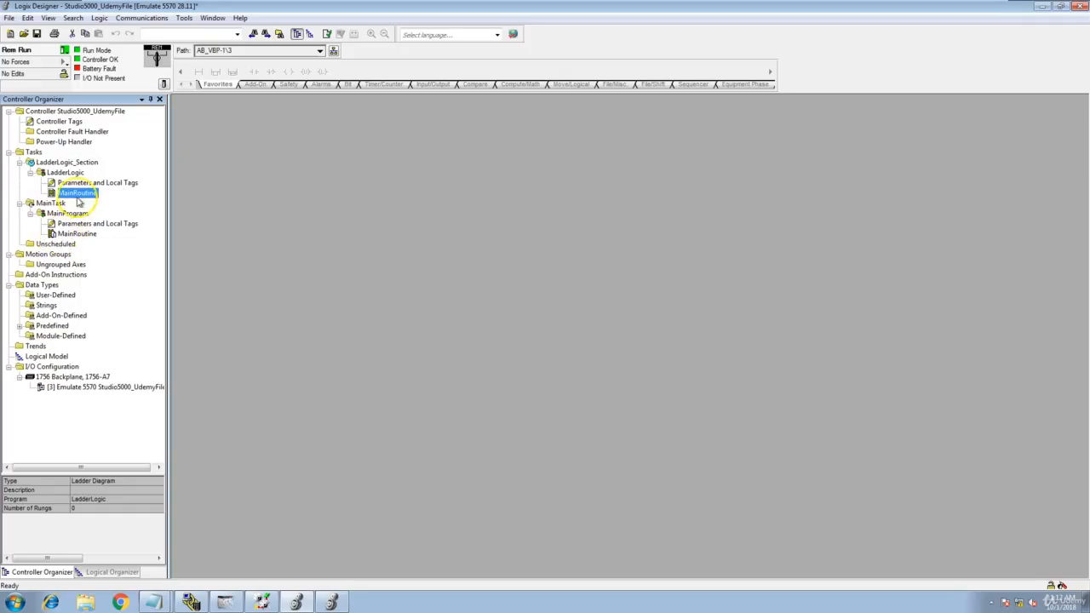
{"action": "right_click", "coordinate": [75, 173]}
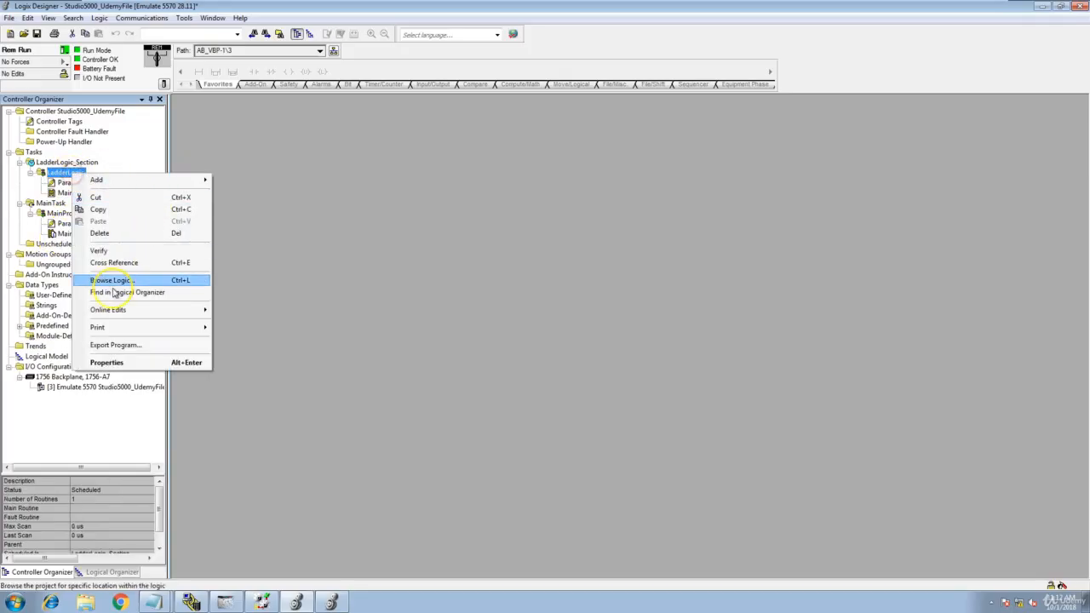
{"action": "left_click", "coordinate": [106, 363]}
{"action": "left_click", "coordinate": [329, 194]}
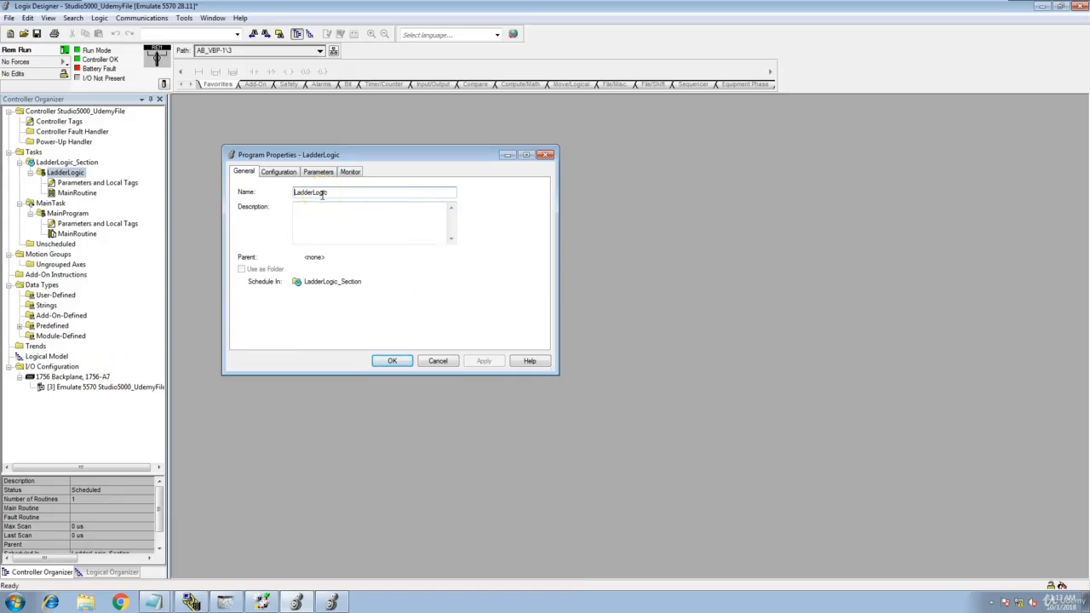
{"action": "left_click", "coordinate": [287, 174]}
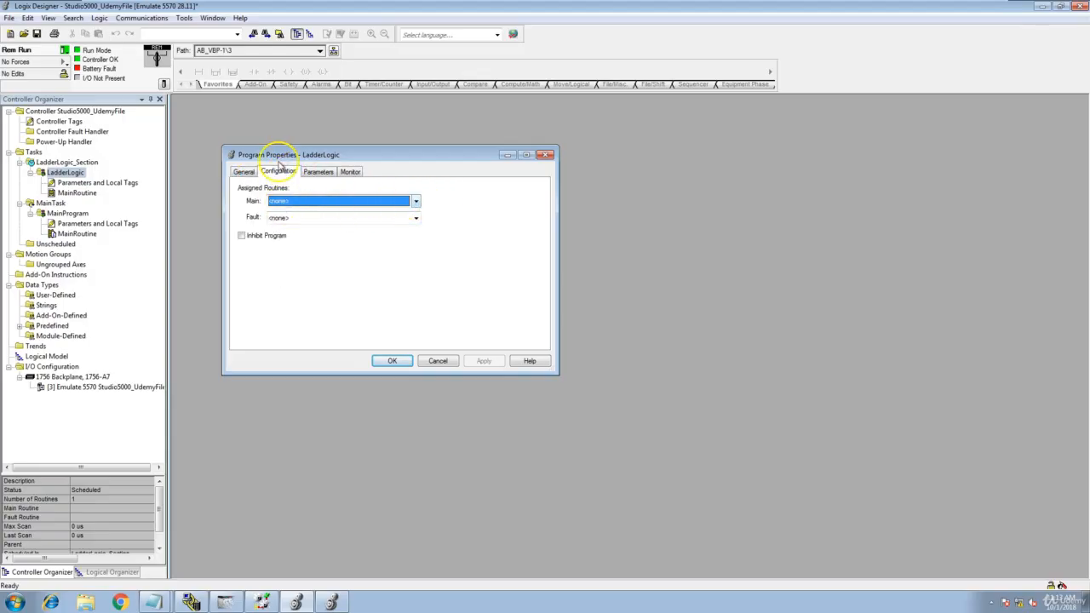
{"action": "left_click", "coordinate": [416, 201]}
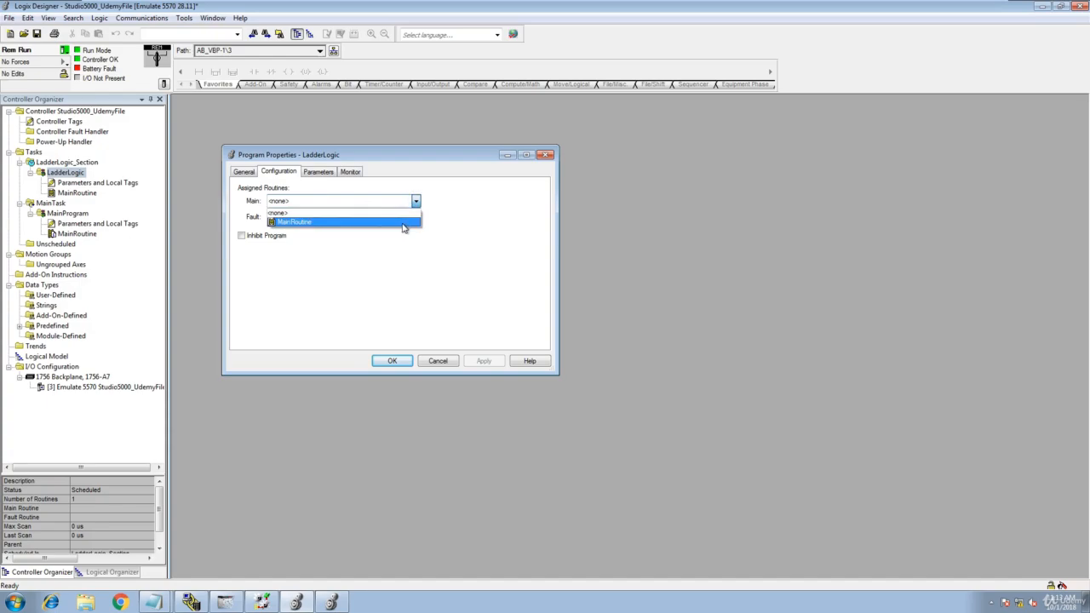
{"action": "left_click", "coordinate": [403, 223]}
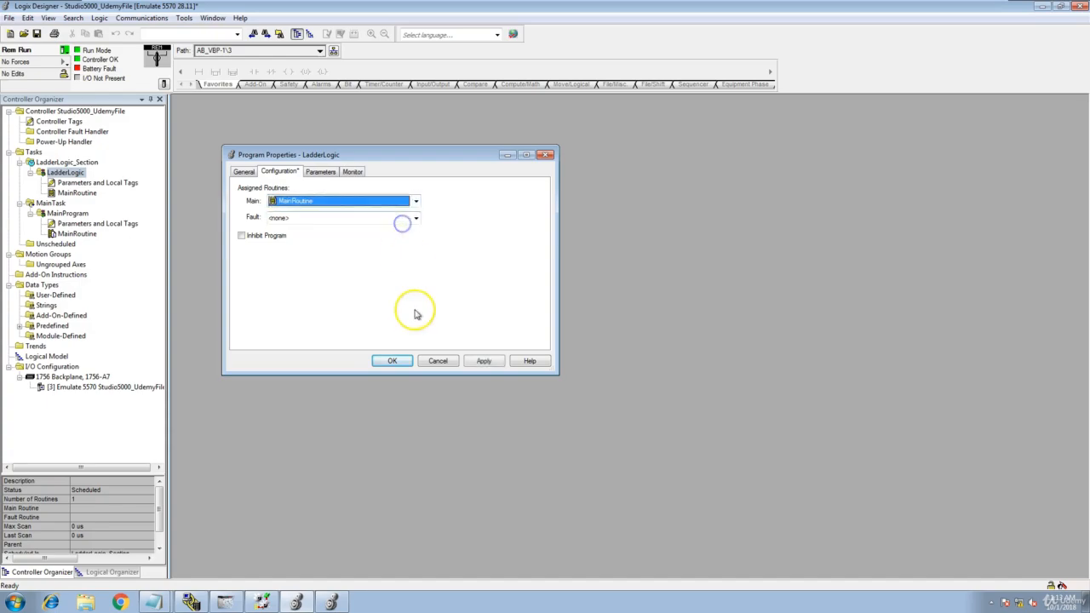
{"action": "left_click", "coordinate": [483, 361]}
{"action": "left_click", "coordinate": [391, 360]}
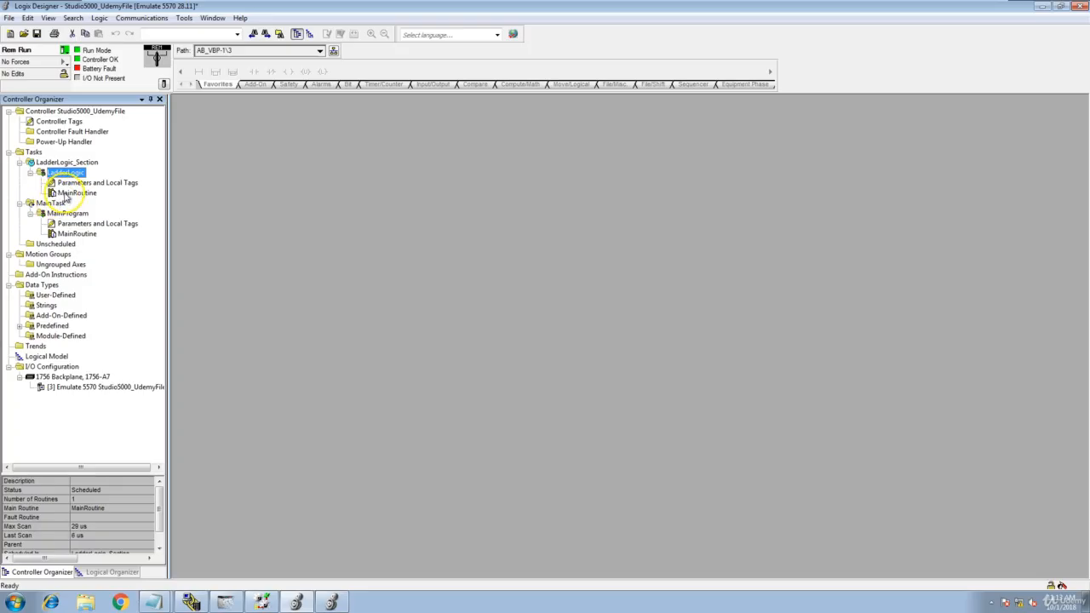
{"action": "left_click", "coordinate": [66, 174]}
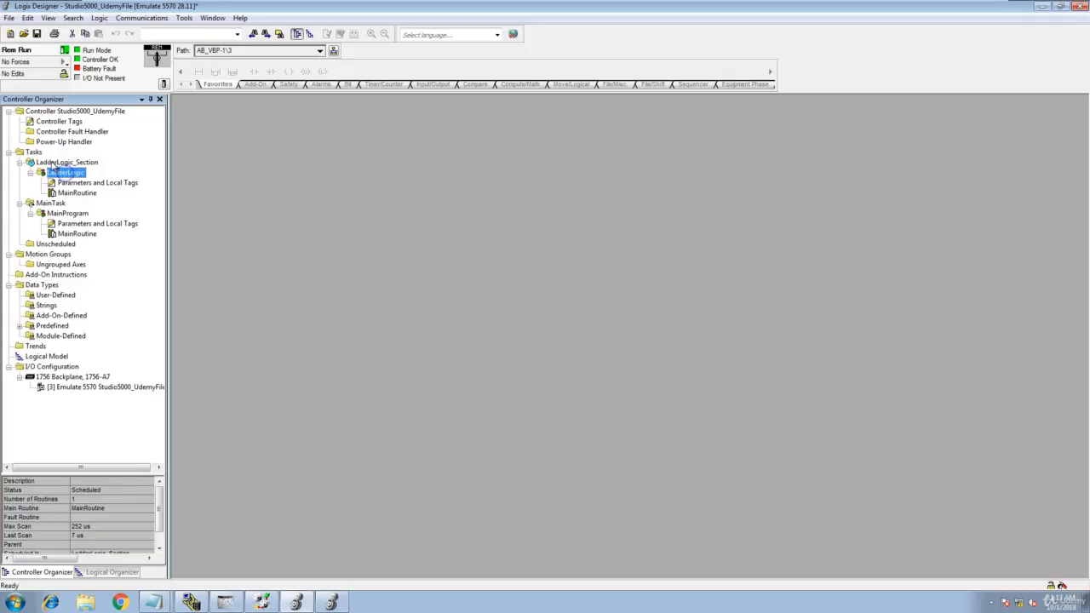
{"action": "left_click", "coordinate": [51, 163]}
{"action": "left_click", "coordinate": [34, 152]}
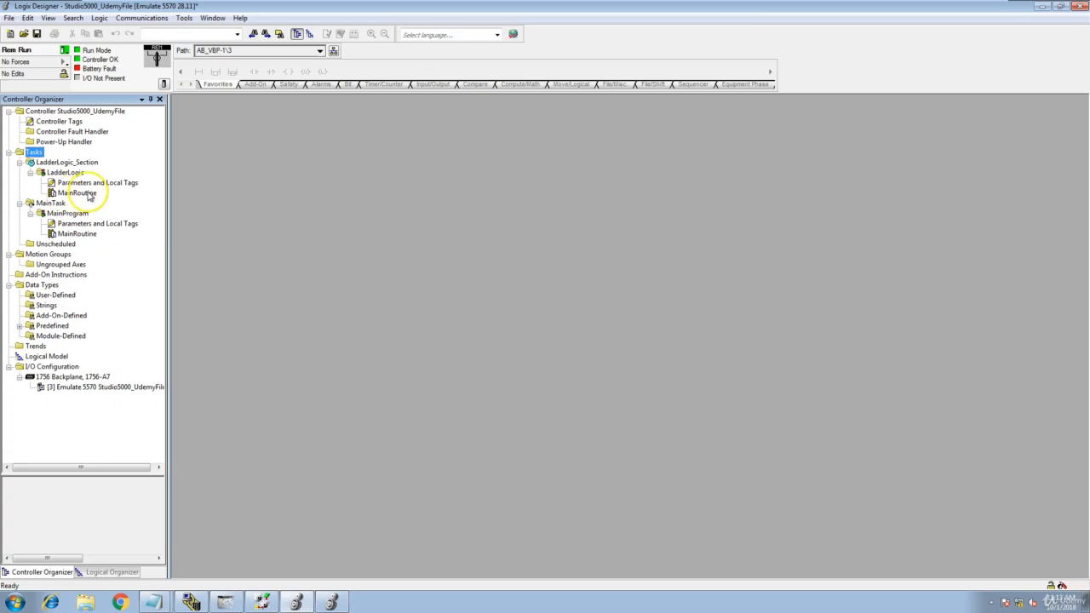
Review the LadderLogic program's main and fault routine assignments, including the fault routine options, and close its properties without changes
{"action": "left_click", "coordinate": [67, 174]}
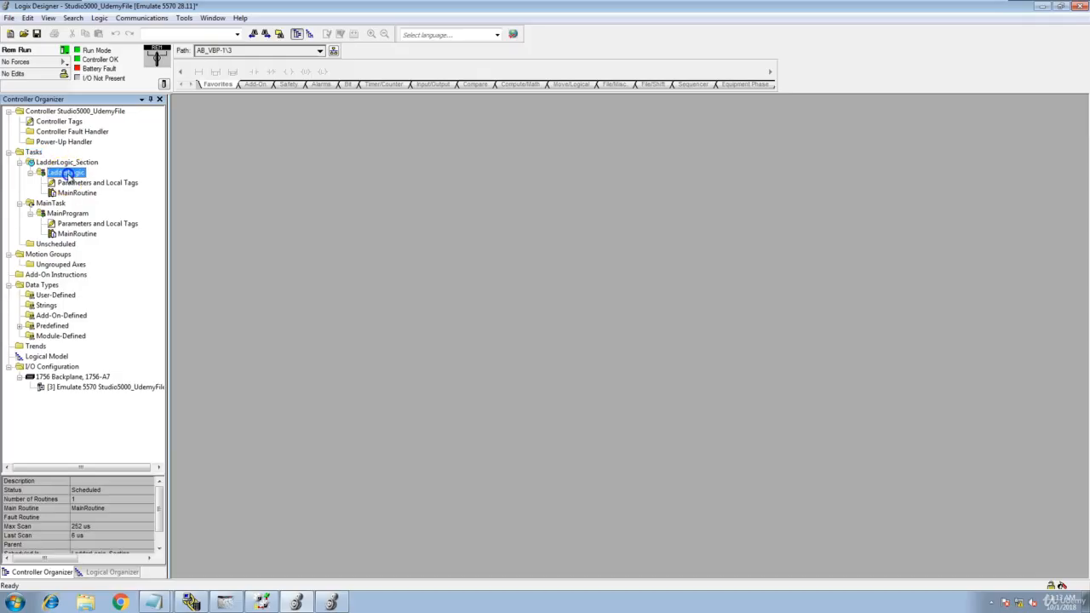
{"action": "right_click", "coordinate": [68, 175]}
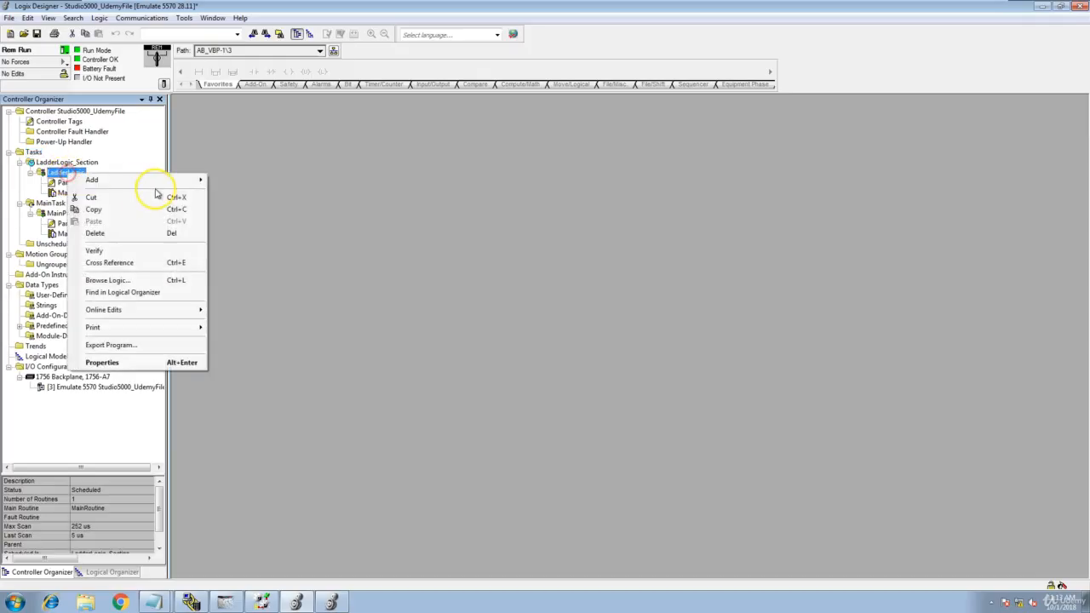
{"action": "left_click", "coordinate": [170, 361]}
{"action": "left_click", "coordinate": [328, 185]}
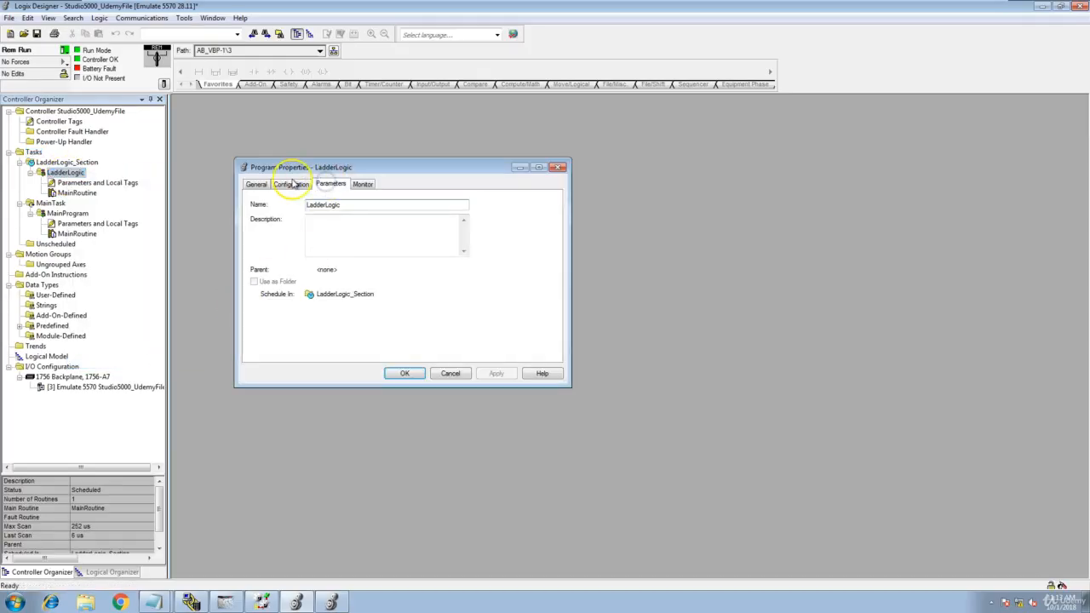
{"action": "left_click", "coordinate": [294, 185]}
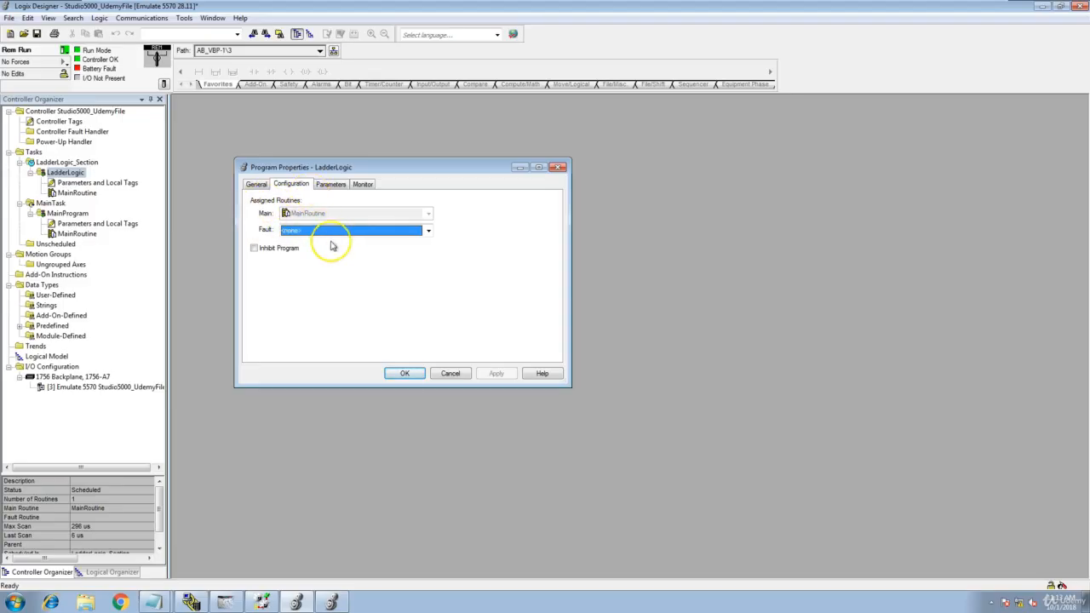
{"action": "left_click", "coordinate": [430, 232]}
{"action": "left_click", "coordinate": [429, 232]}
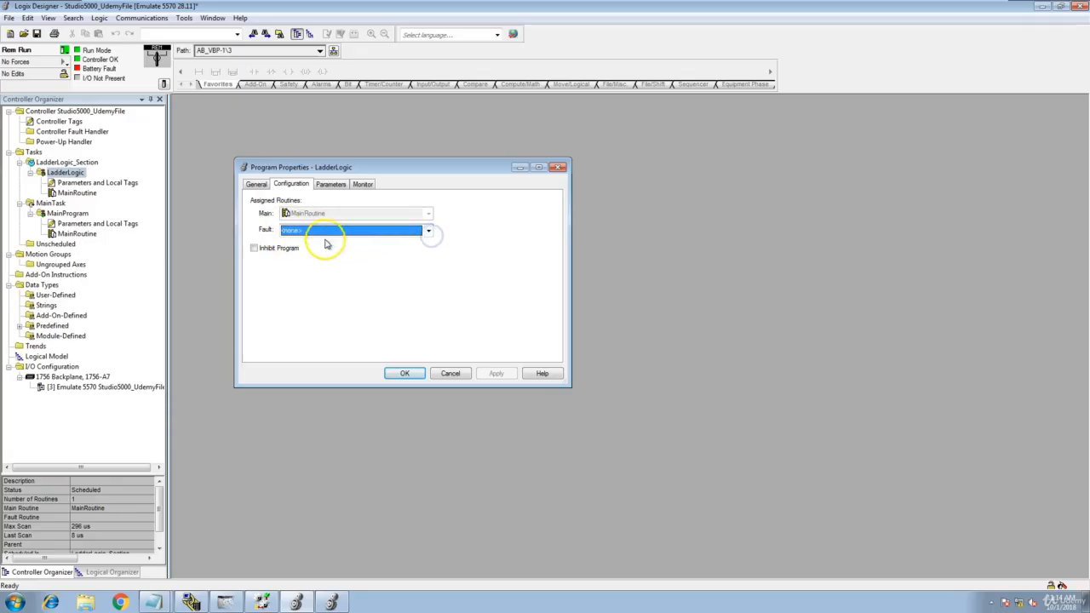
{"action": "left_click", "coordinate": [450, 373]}
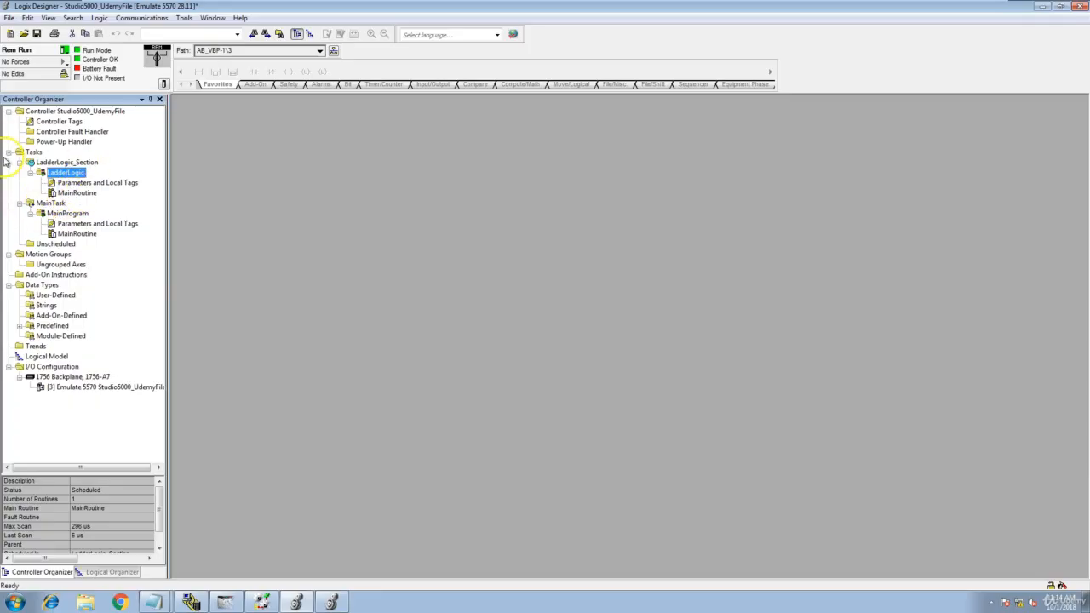
Check whether MainTask and its MainRoutine can be deleted while online
{"action": "right_click", "coordinate": [54, 208]}
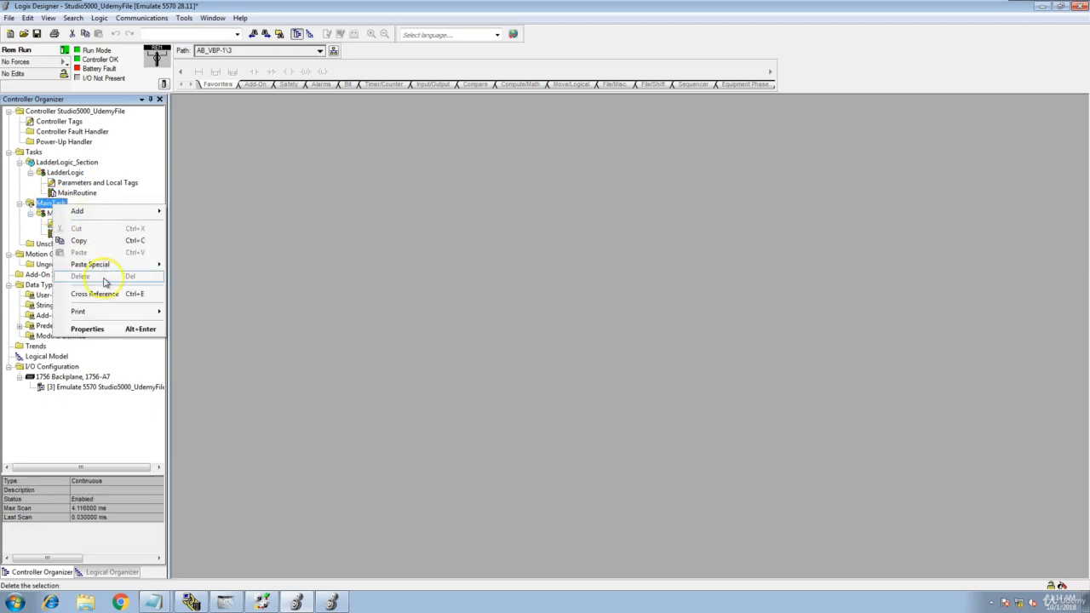
{"action": "left_click", "coordinate": [228, 198]}
{"action": "left_click", "coordinate": [75, 234]}
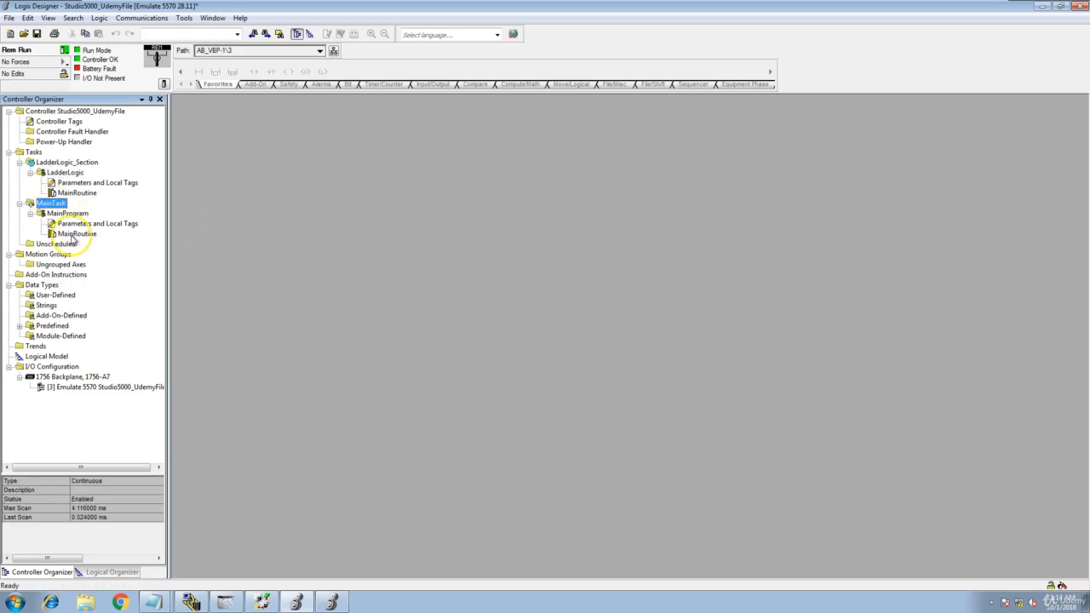
{"action": "right_click", "coordinate": [74, 239]}
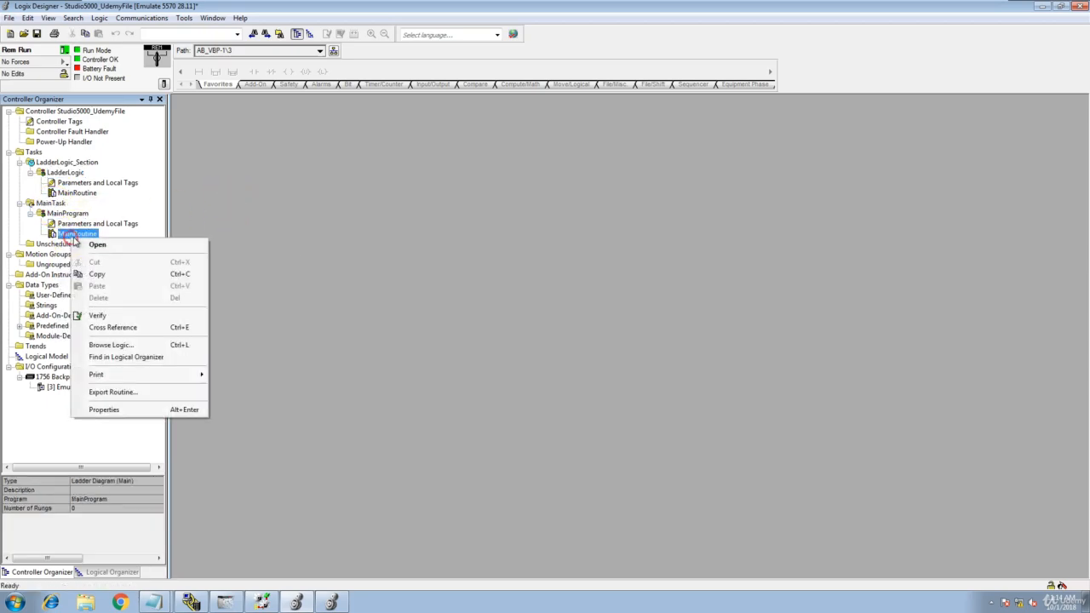
{"action": "left_click", "coordinate": [268, 282]}
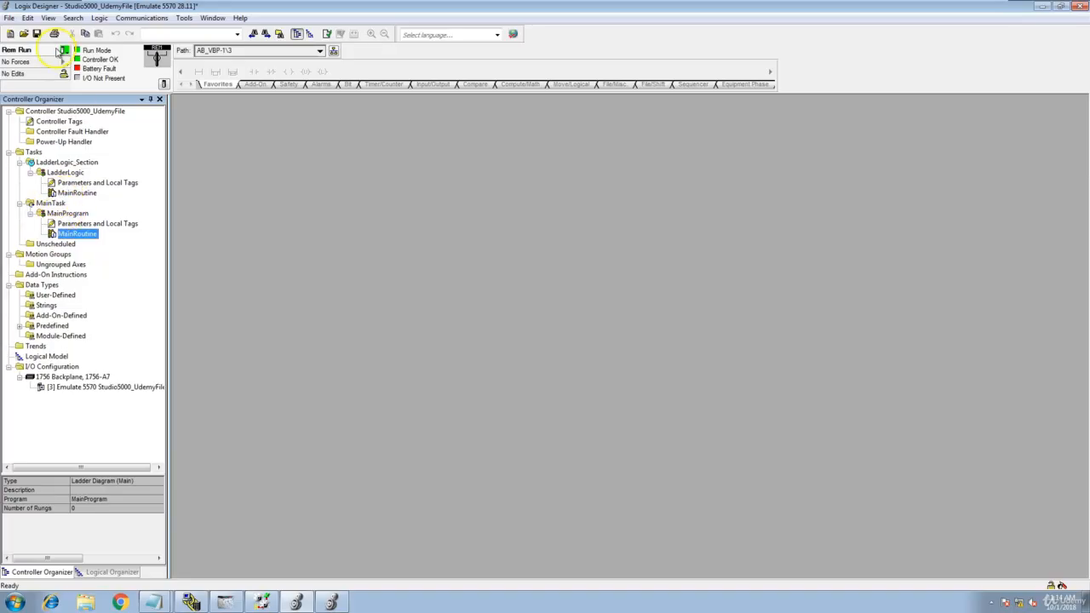
Take the project offline and delete MainRoutine from MainProgram
{"action": "left_click", "coordinate": [63, 51]}
{"action": "left_click", "coordinate": [90, 66]}
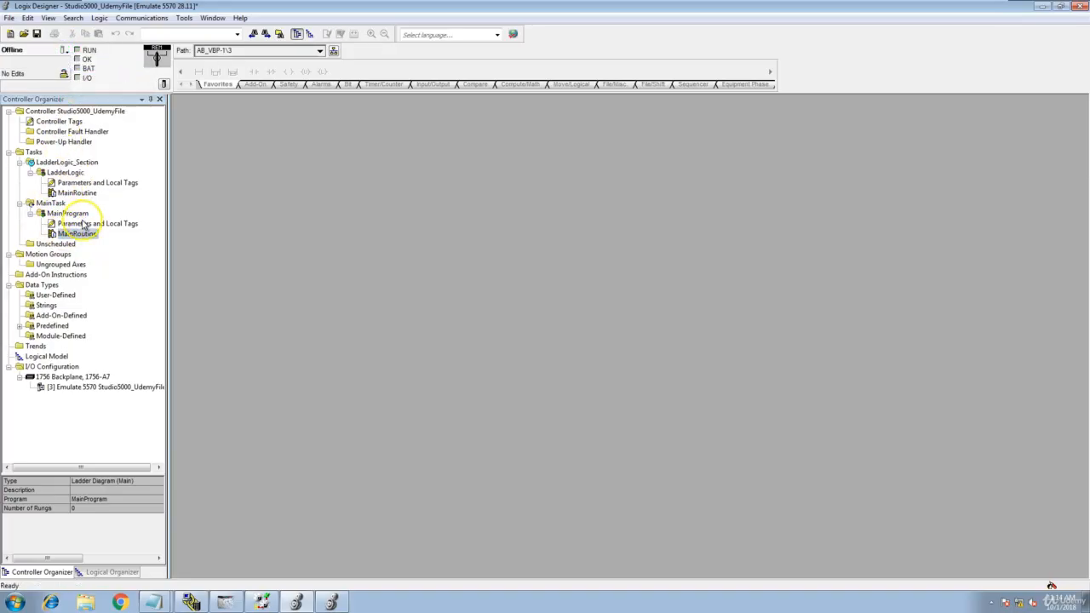
{"action": "right_click", "coordinate": [64, 235]}
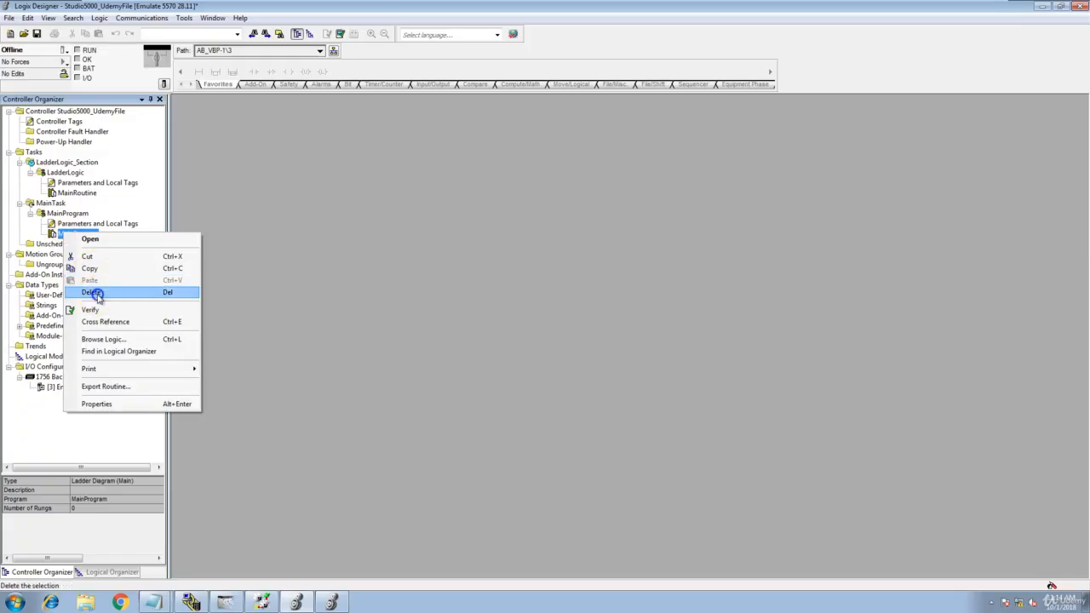
{"action": "left_click", "coordinate": [97, 291]}
{"action": "left_click", "coordinate": [584, 331]}
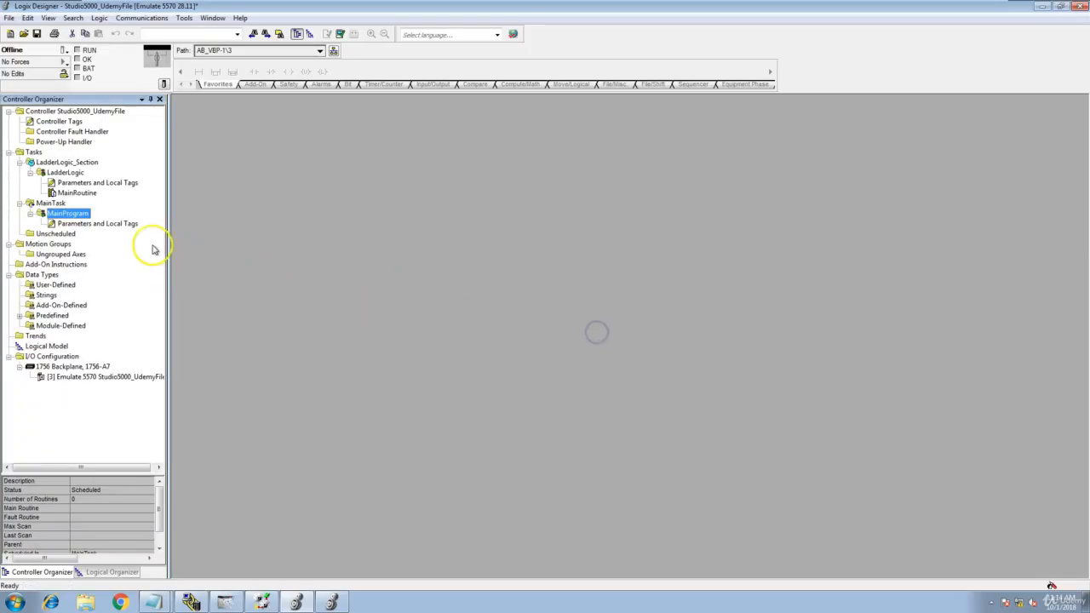
Delete MainProgram and its parent task MainTask from the project, confirming both deletions
{"action": "right_click", "coordinate": [60, 214]}
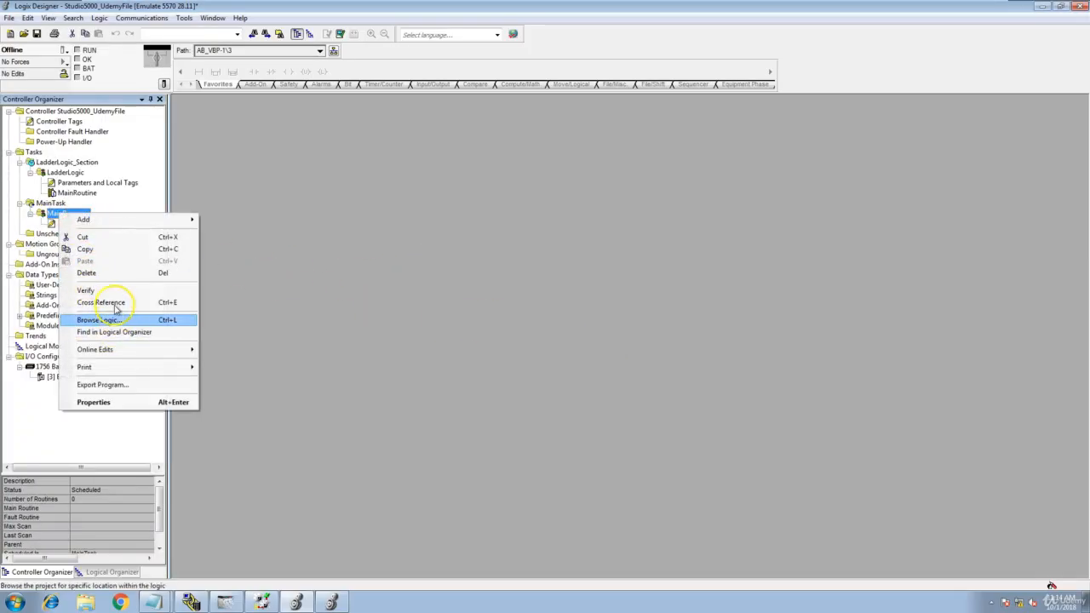
{"action": "left_click", "coordinate": [114, 273]}
{"action": "left_click", "coordinate": [534, 325]}
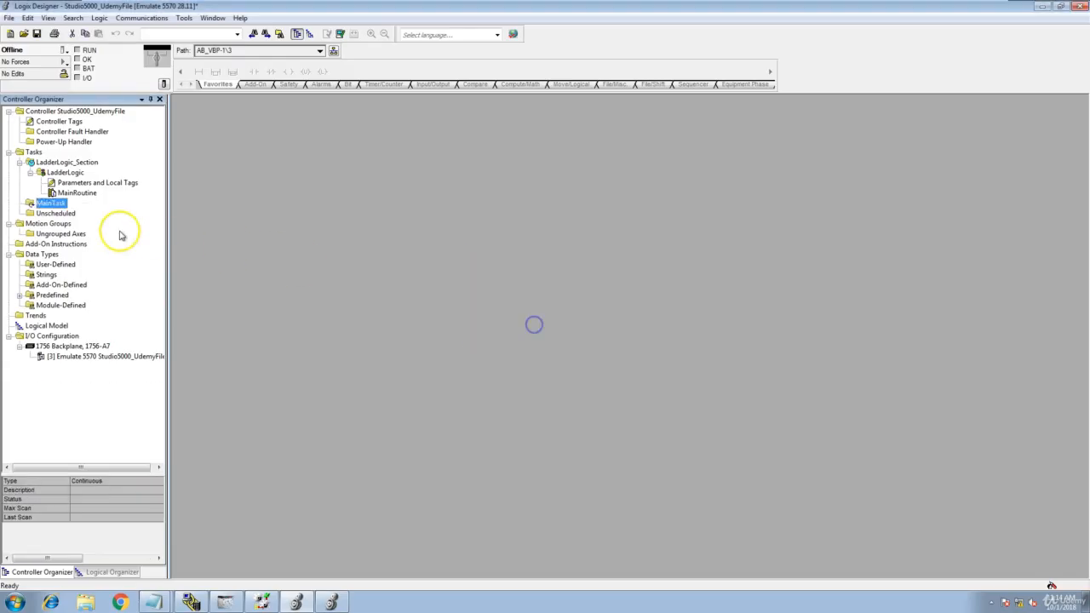
{"action": "right_click", "coordinate": [47, 204]}
{"action": "left_click", "coordinate": [94, 272]}
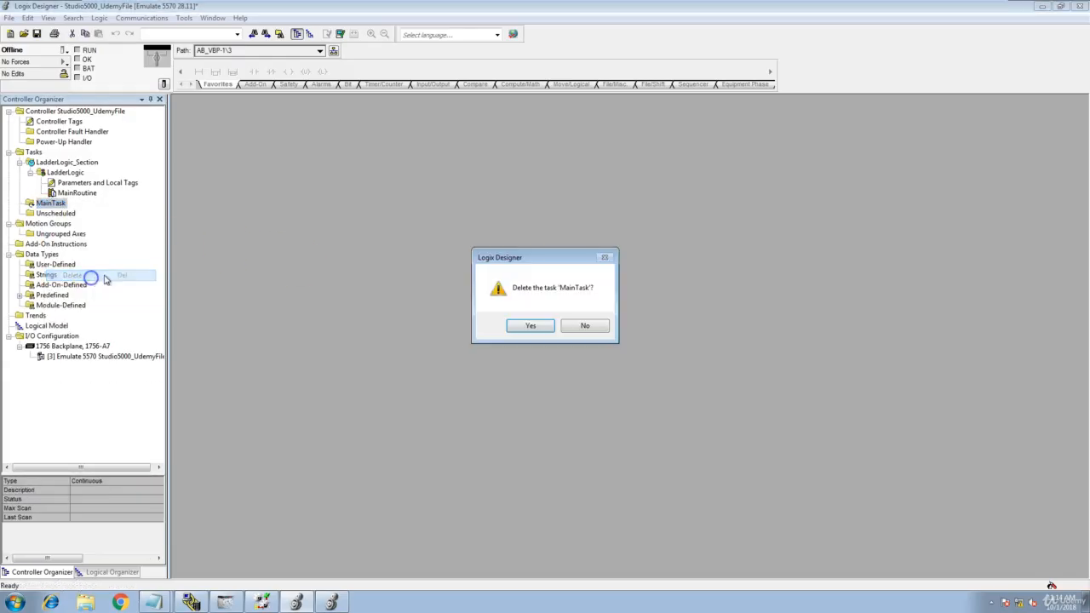
{"action": "left_click", "coordinate": [528, 325]}
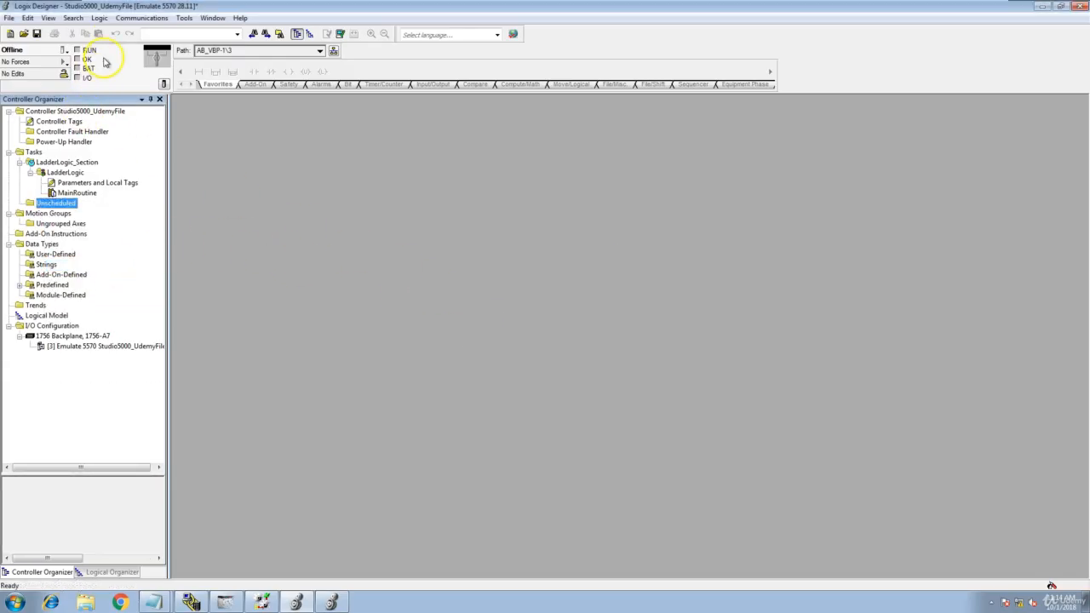
Download the modified project to the controller and return the controller to Remote Run mode
{"action": "left_click", "coordinate": [136, 19]}
{"action": "left_click", "coordinate": [149, 82]}
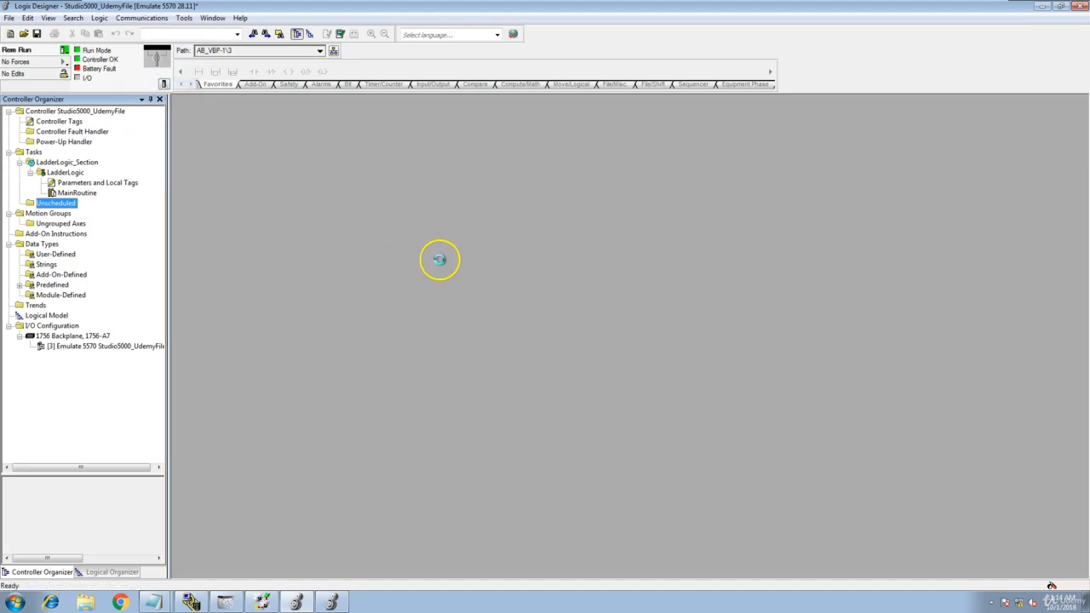
{"action": "left_click", "coordinate": [483, 393]}
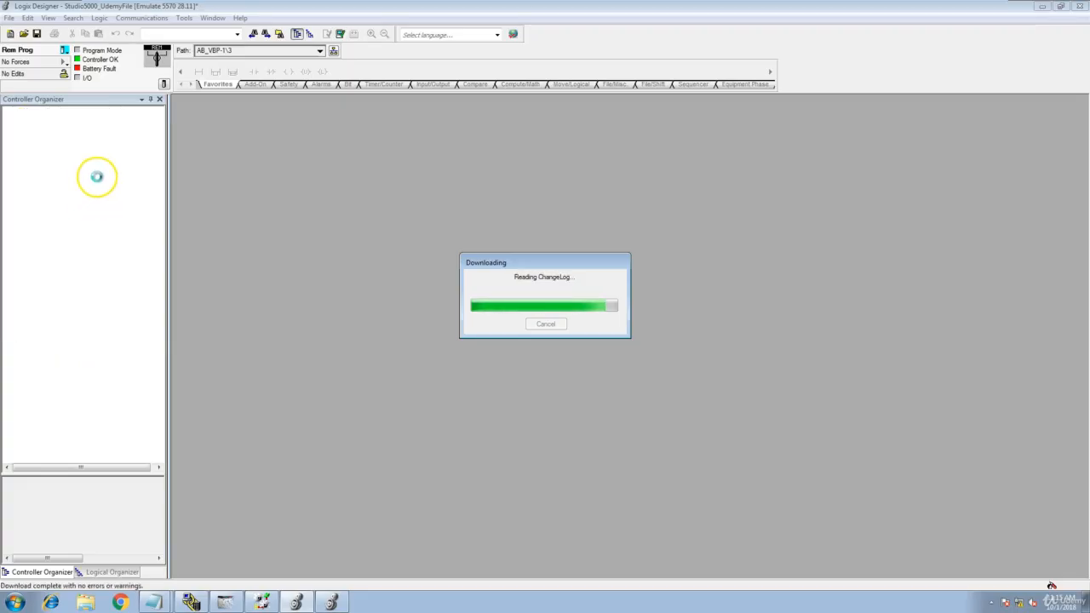
{"action": "left_click", "coordinate": [588, 324]}
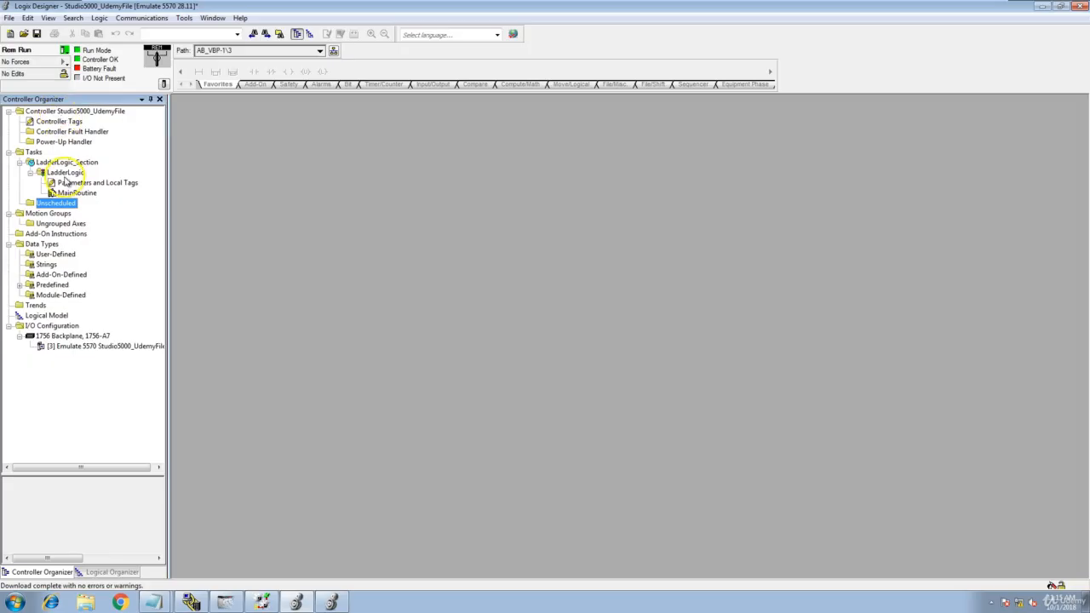
Create a Periodic task named FunctionBlock_Section with a period of 75 ms
{"action": "right_click", "coordinate": [38, 153]}
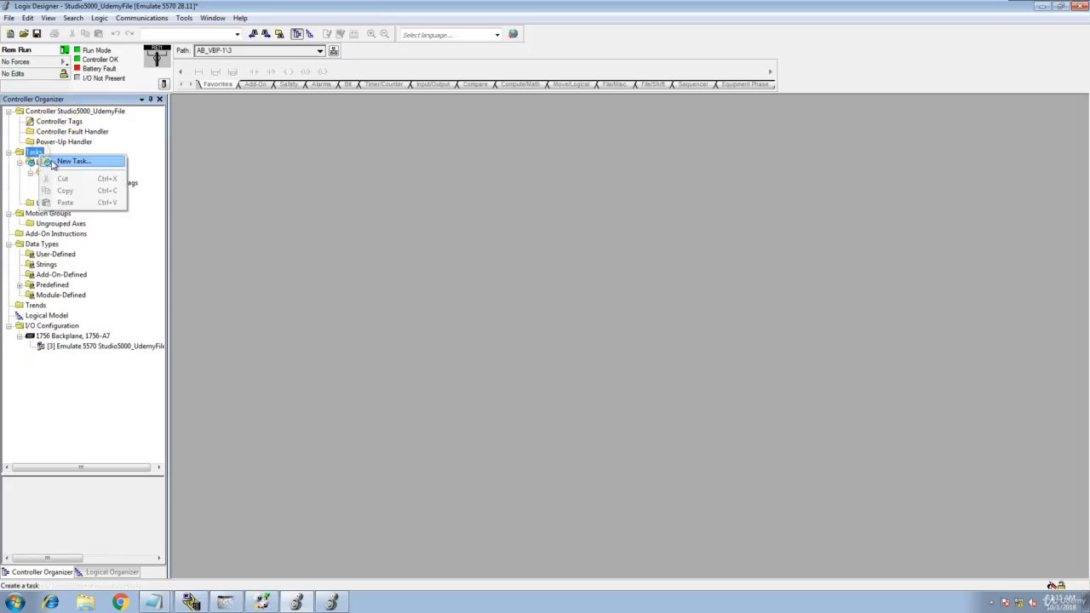
{"action": "left_click", "coordinate": [52, 164]}
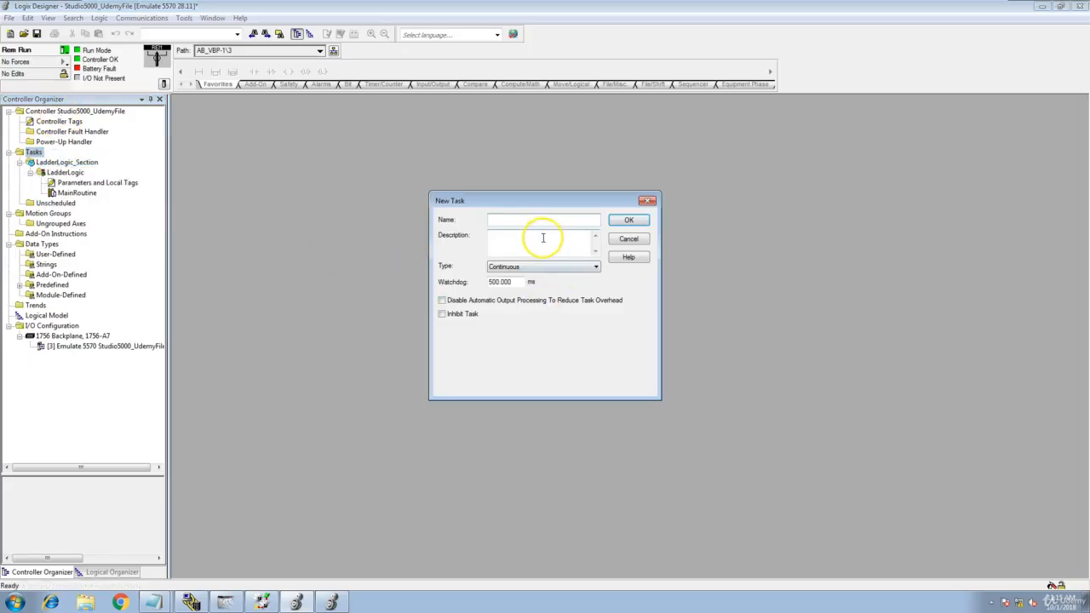
{"action": "left_click", "coordinate": [581, 270]}
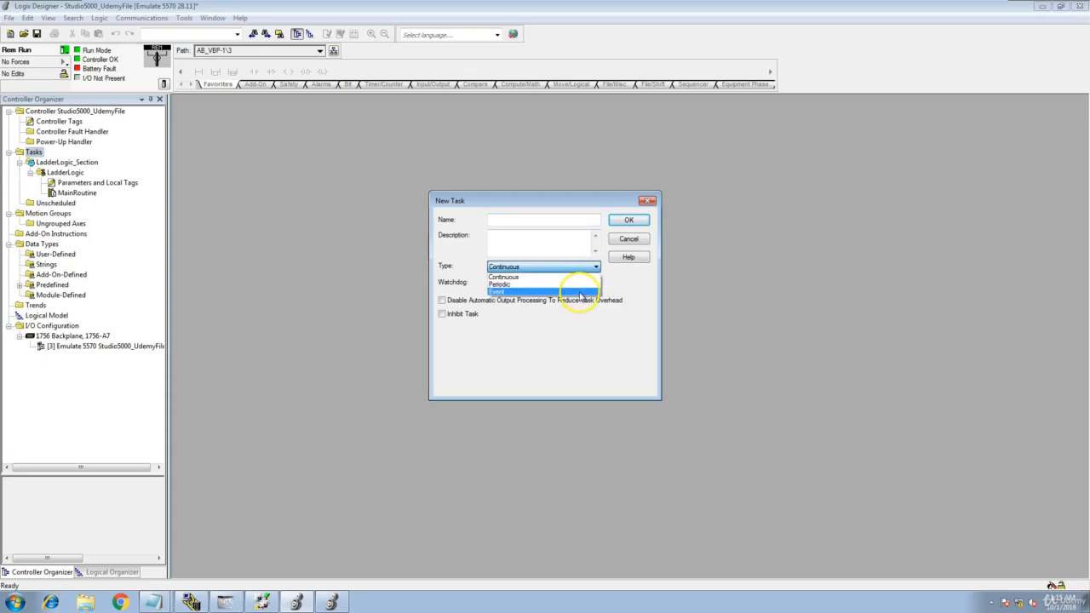
{"action": "left_click", "coordinate": [581, 284]}
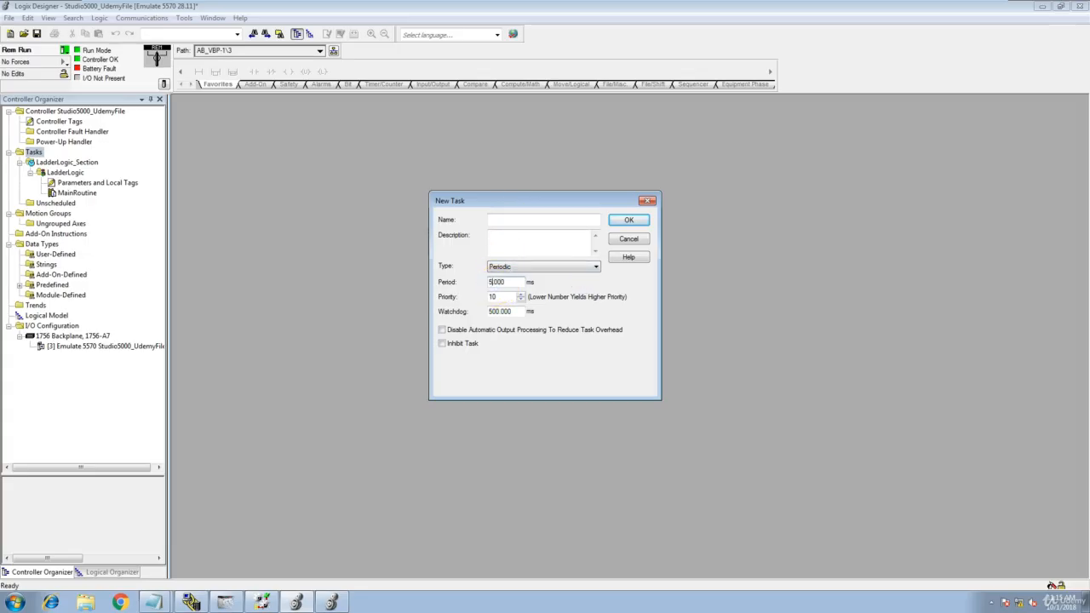
{"action": "left_click", "coordinate": [512, 220]}
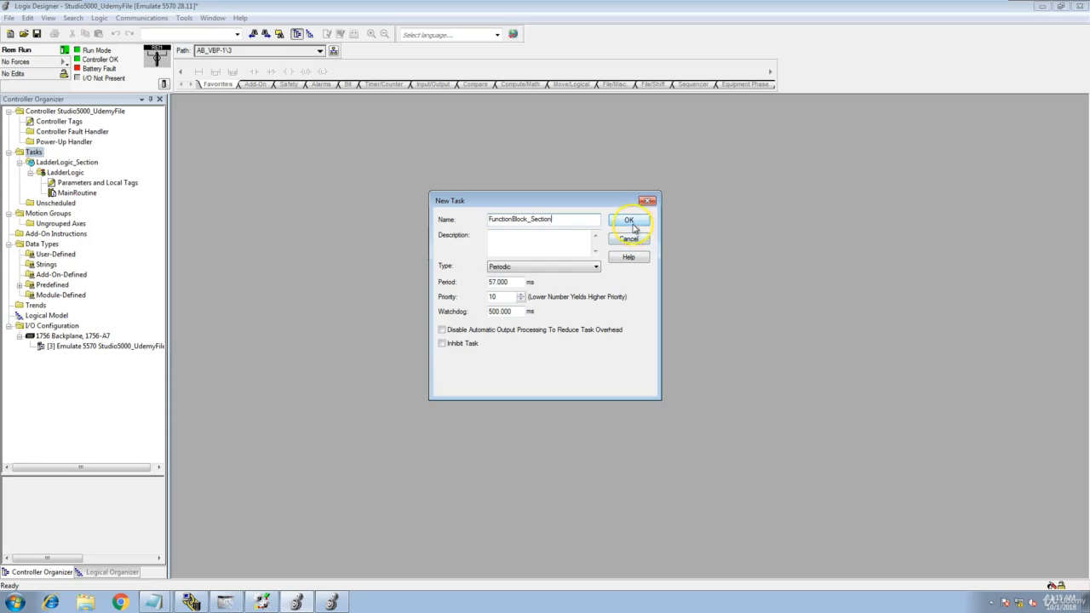
{"action": "left_click", "coordinate": [493, 282]}
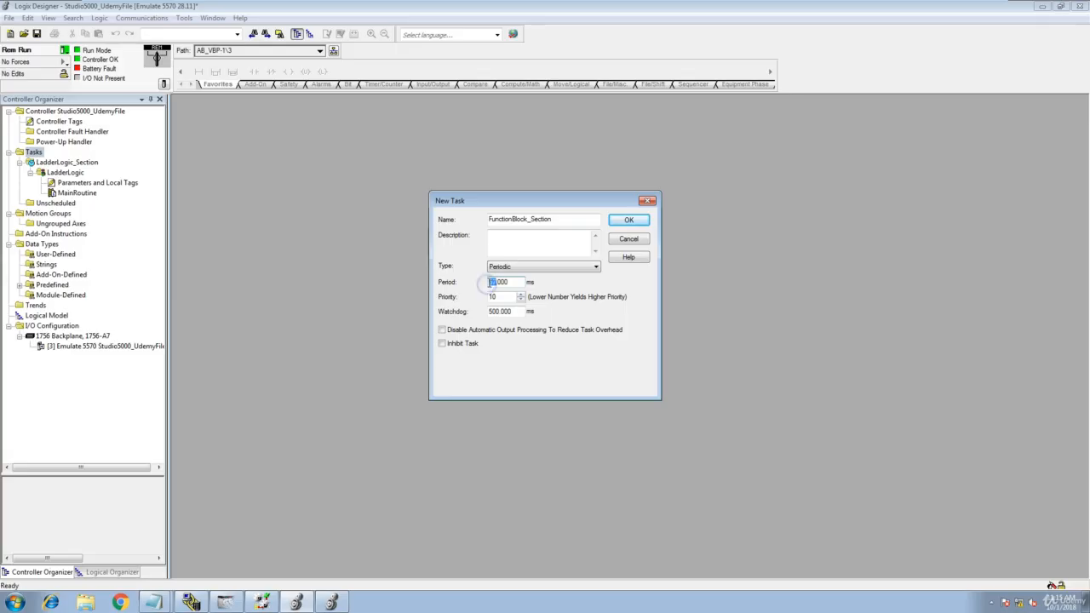
{"action": "left_click", "coordinate": [629, 222]}
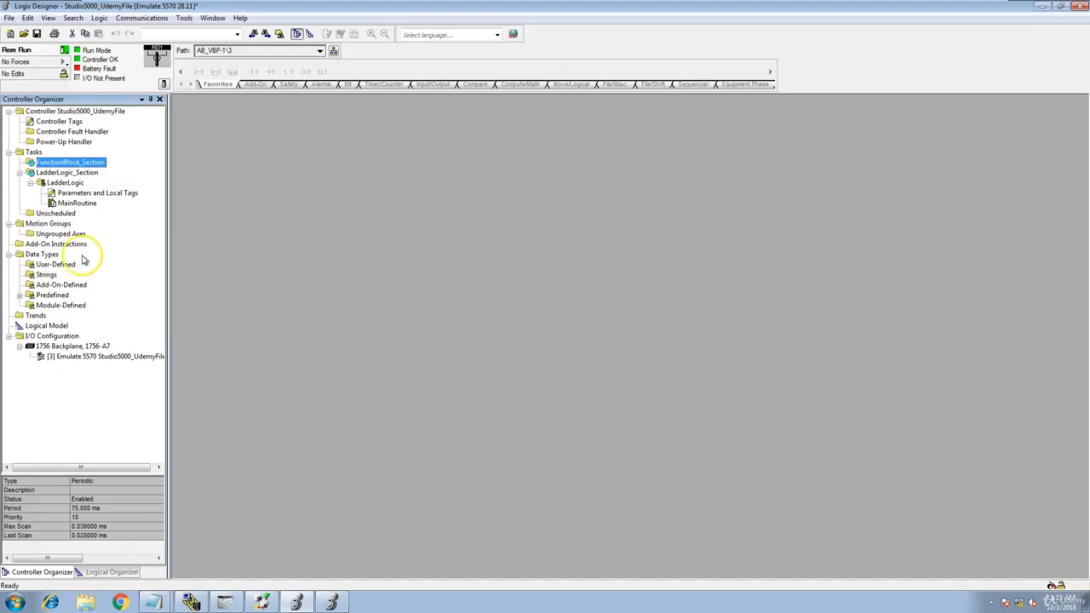
Add a program named FunctionBlock to the FunctionBlock_Section task with no parent program
{"action": "right_click", "coordinate": [56, 163]}
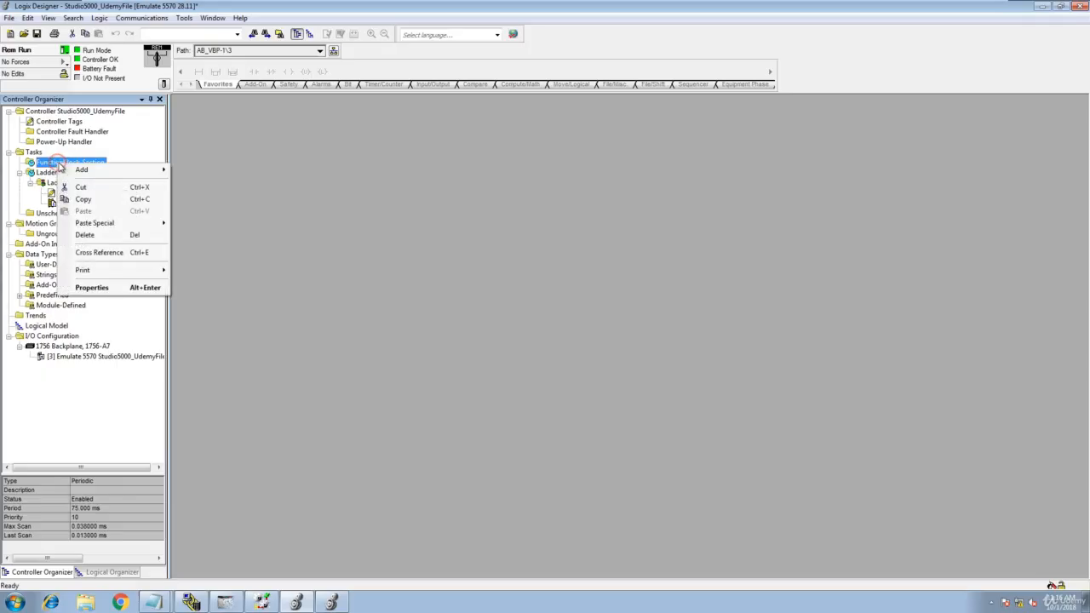
{"action": "mouse_move", "coordinate": [107, 170]}
{"action": "left_click", "coordinate": [180, 170]}
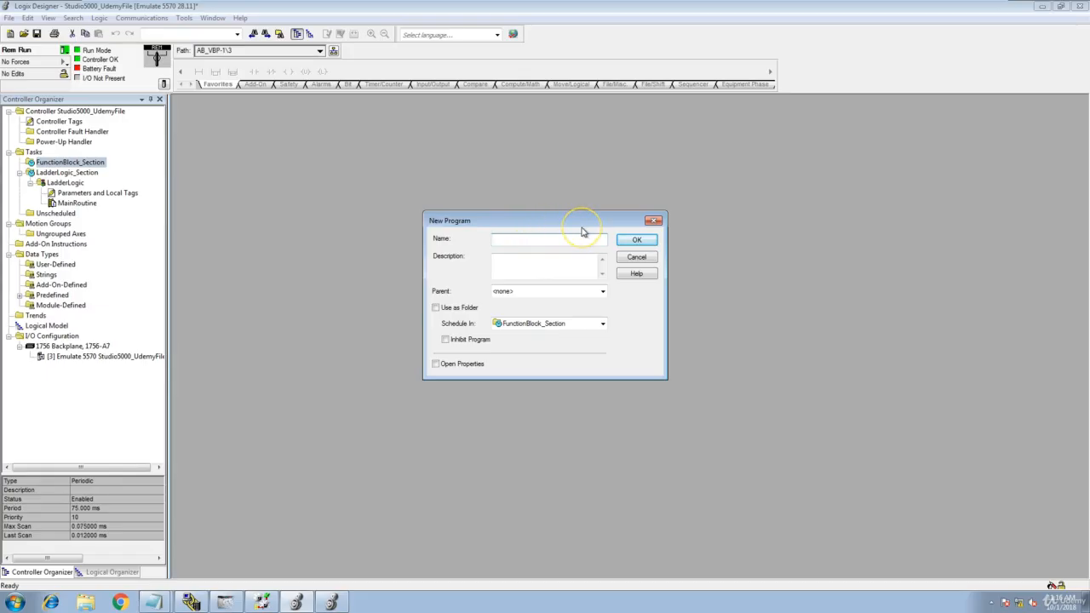
{"action": "type", "text": "FUnc"}
{"action": "key", "text": "BackSpace"}
{"action": "type", "text": "Block"}
{"action": "left_click", "coordinate": [602, 295]}
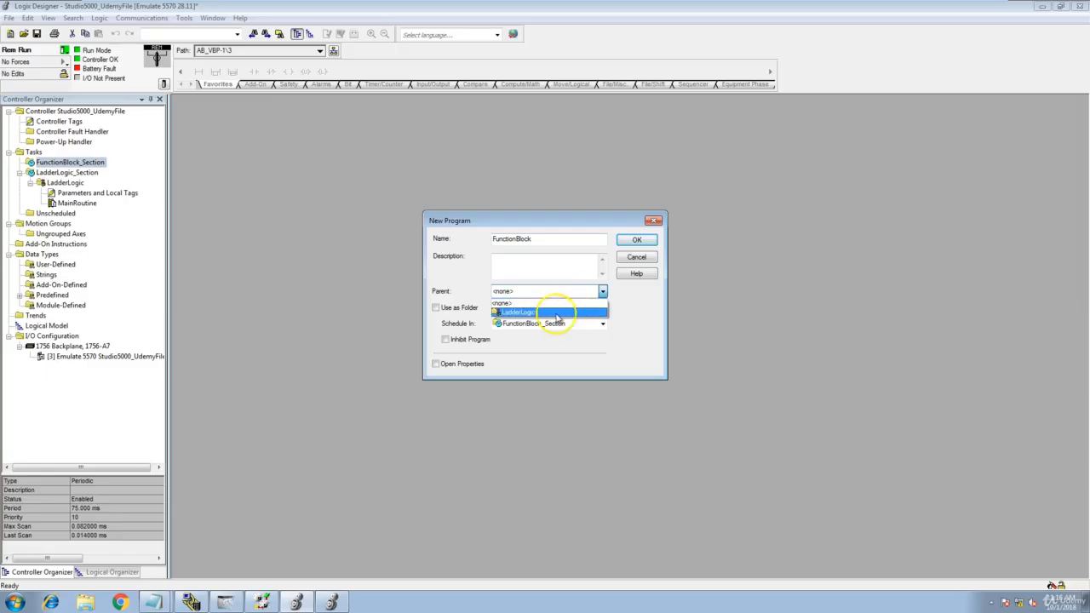
{"action": "left_click", "coordinate": [639, 307]}
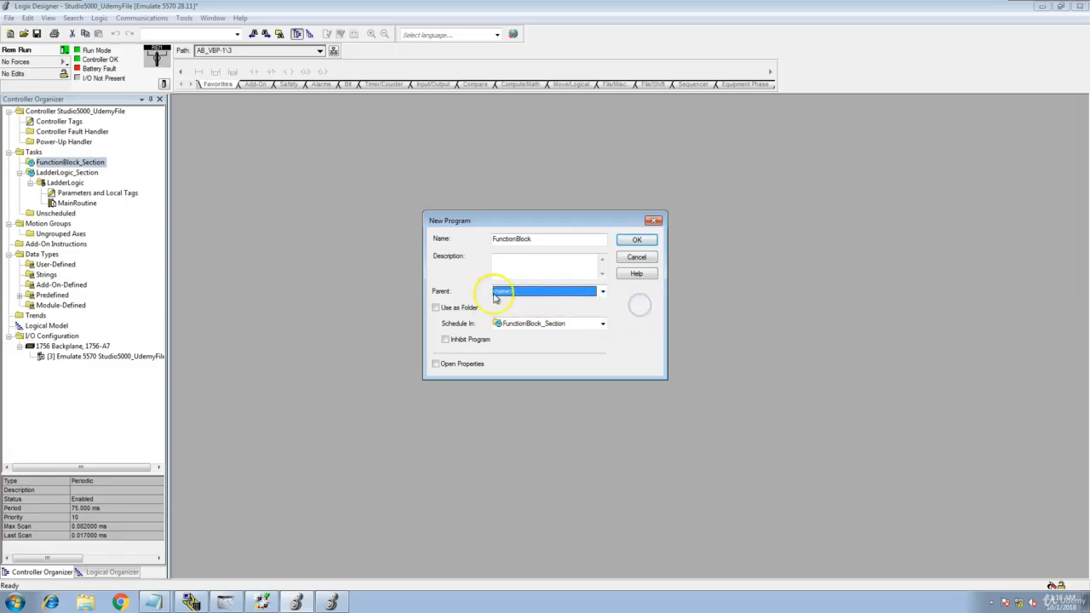
{"action": "left_click", "coordinate": [634, 241]}
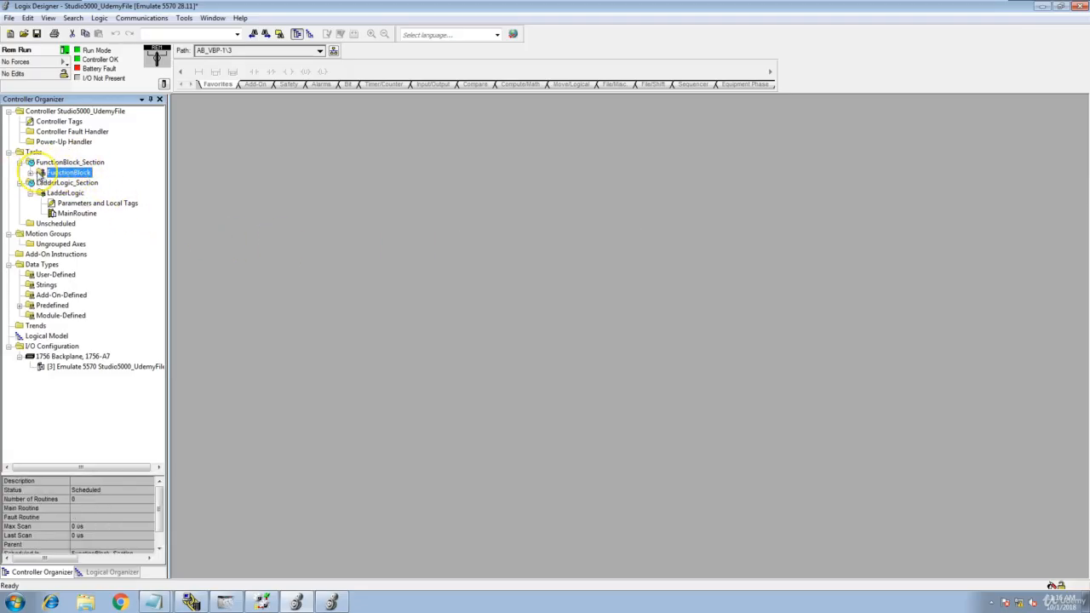
Rename the FunctionBlock_Section task as FunctionBlock_Section_75ms and apply the change
{"action": "left_click", "coordinate": [64, 162]}
{"action": "right_click", "coordinate": [65, 163]}
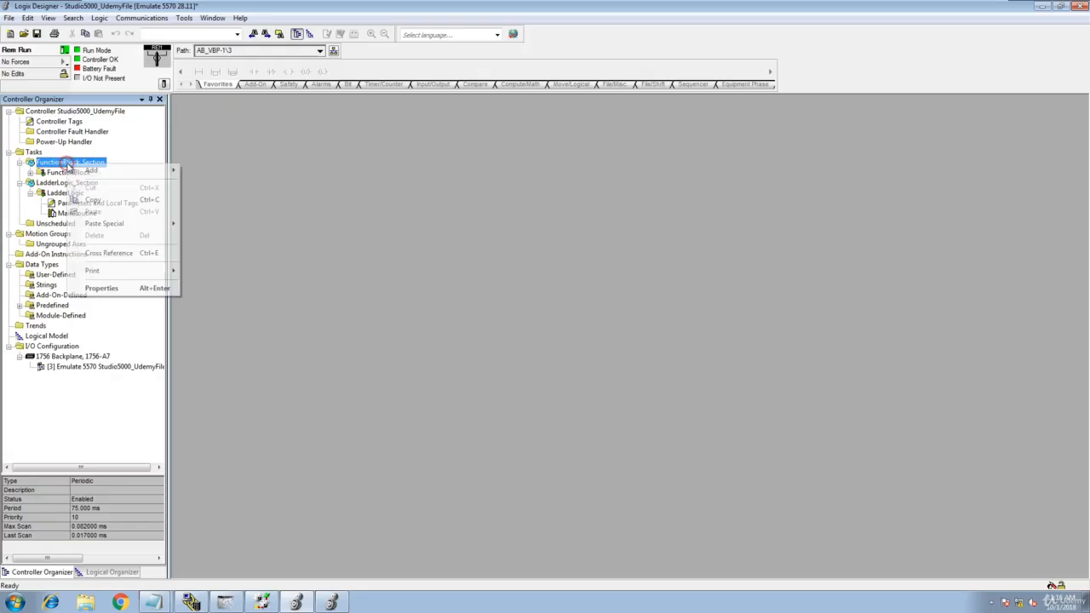
{"action": "left_click", "coordinate": [103, 288]}
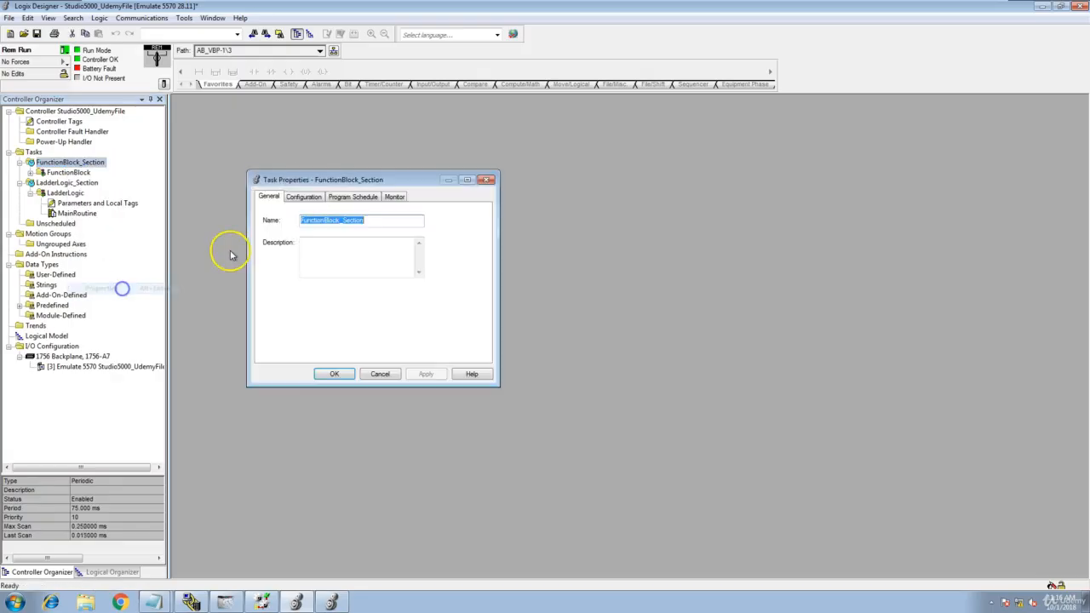
{"action": "left_click", "coordinate": [373, 220]}
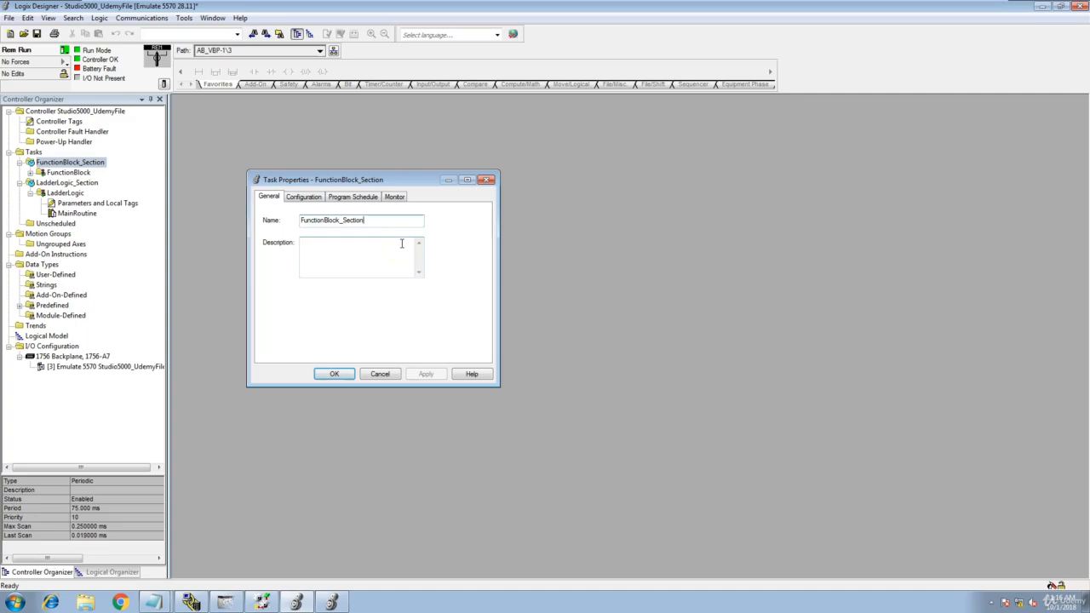
{"action": "type", "text": "_75ms"}
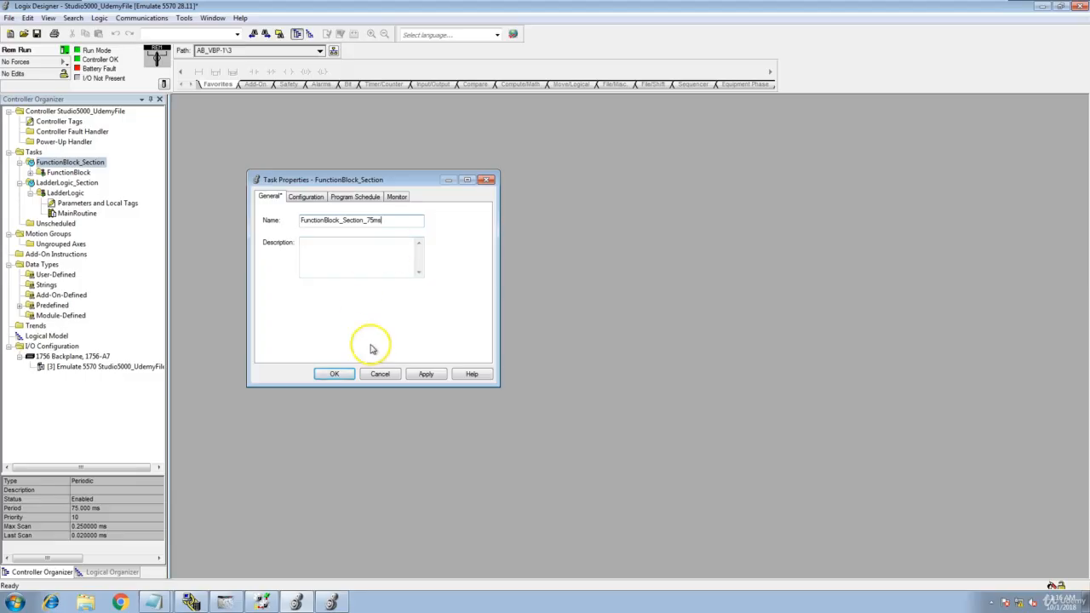
{"action": "left_click", "coordinate": [426, 374]}
{"action": "left_click", "coordinate": [334, 374]}
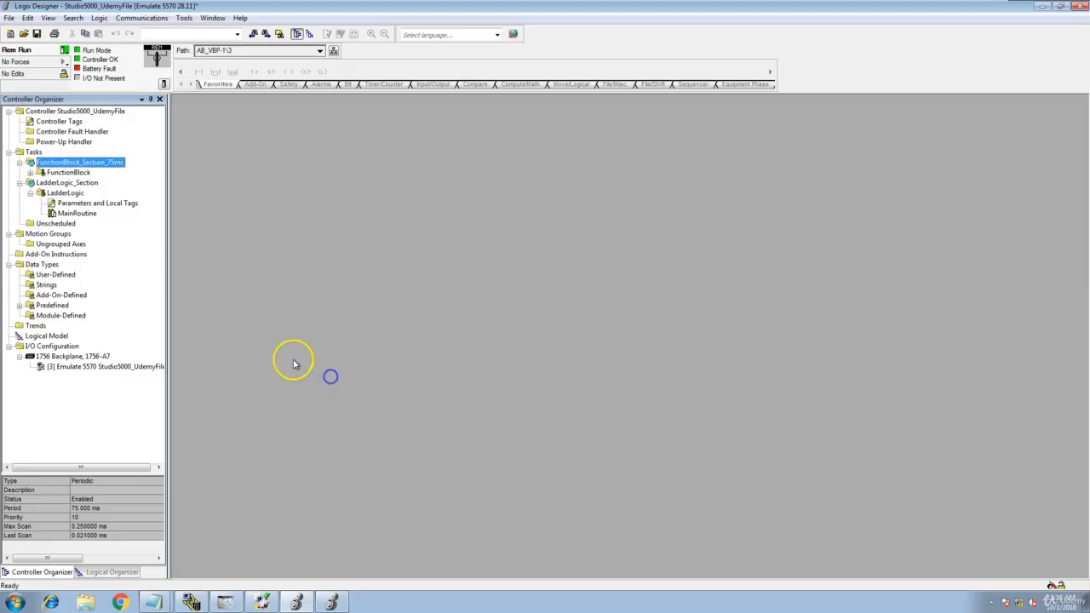
Rename the LadderLogic_Section task as LadderLogic_Section_47ms and apply the change
{"action": "right_click", "coordinate": [87, 182]}
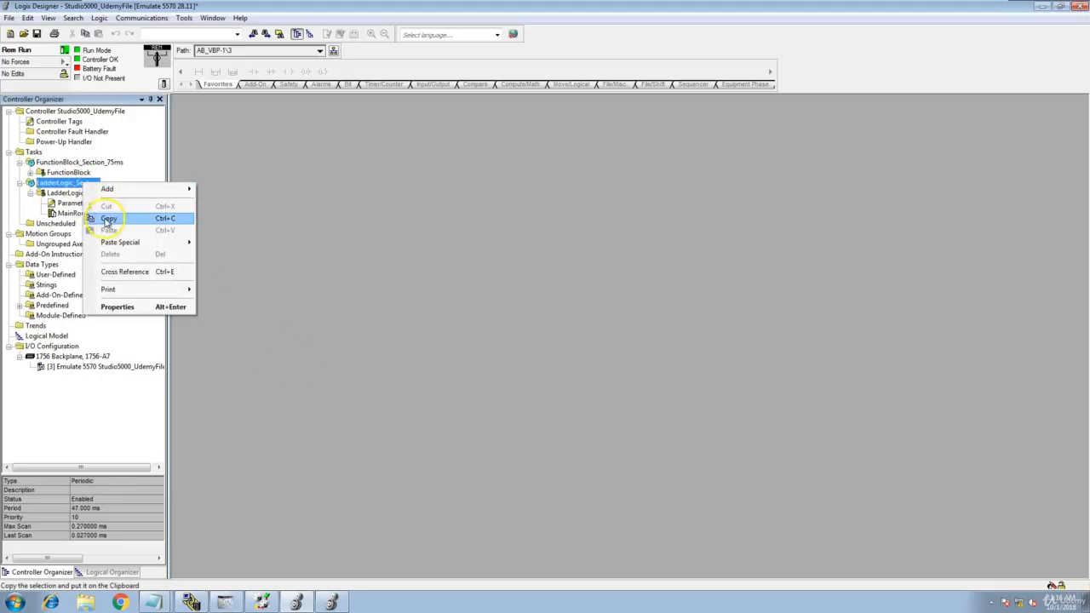
{"action": "left_click", "coordinate": [118, 306]}
{"action": "left_click", "coordinate": [313, 209]}
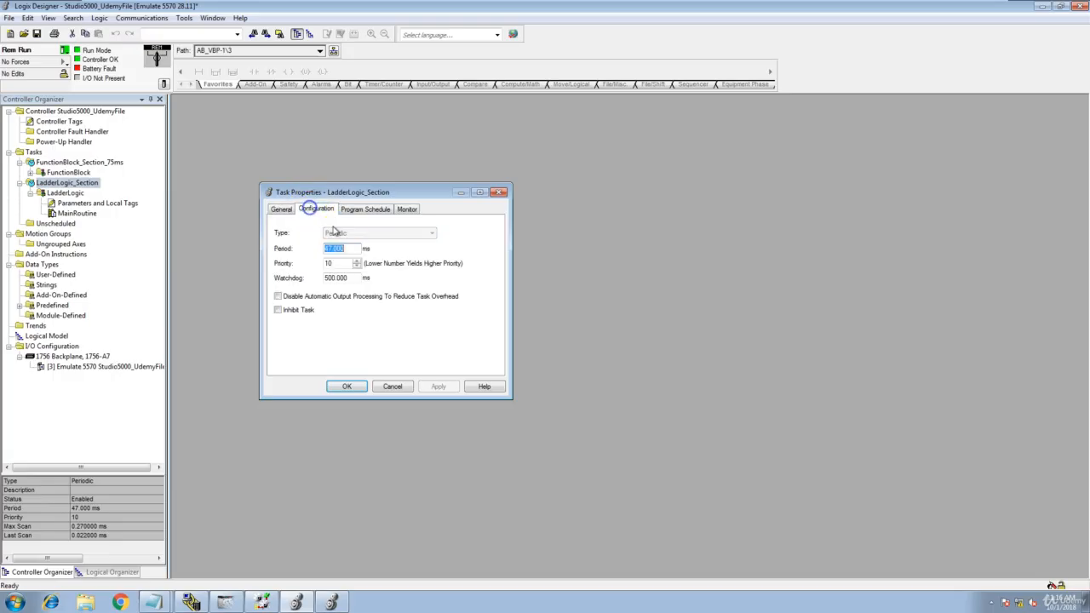
{"action": "left_click", "coordinate": [281, 209]}
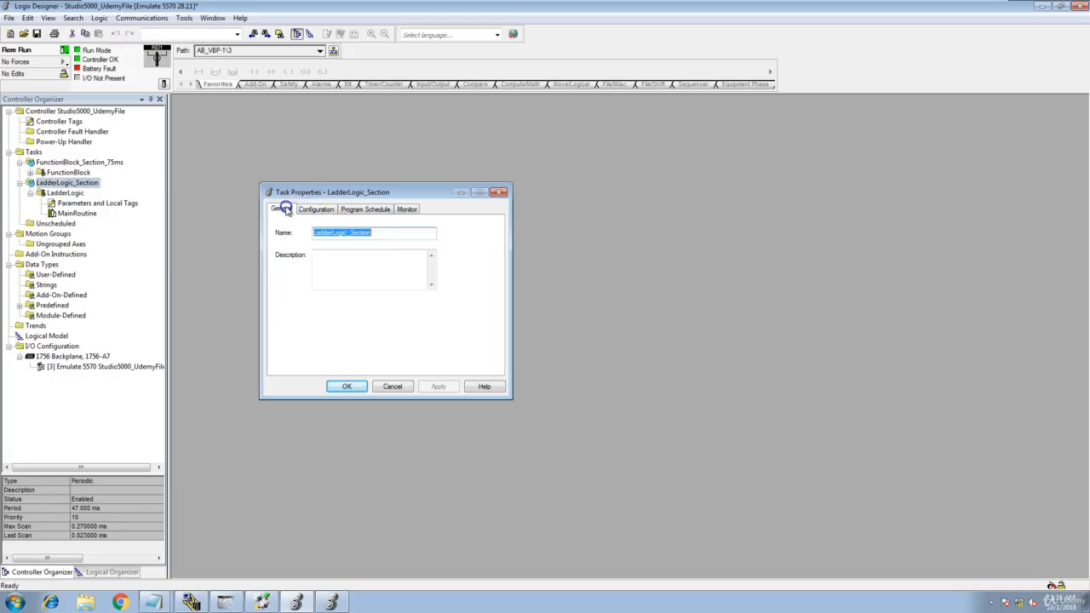
{"action": "left_click", "coordinate": [388, 234]}
{"action": "type", "text": "_47ms"}
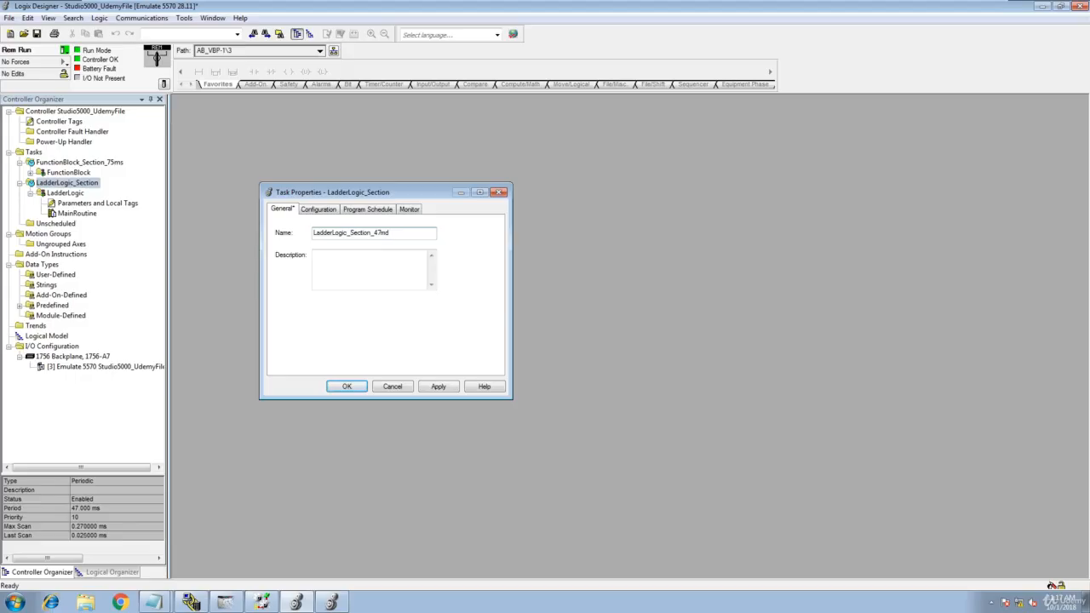
{"action": "left_click", "coordinate": [438, 385]}
{"action": "left_click", "coordinate": [347, 387]}
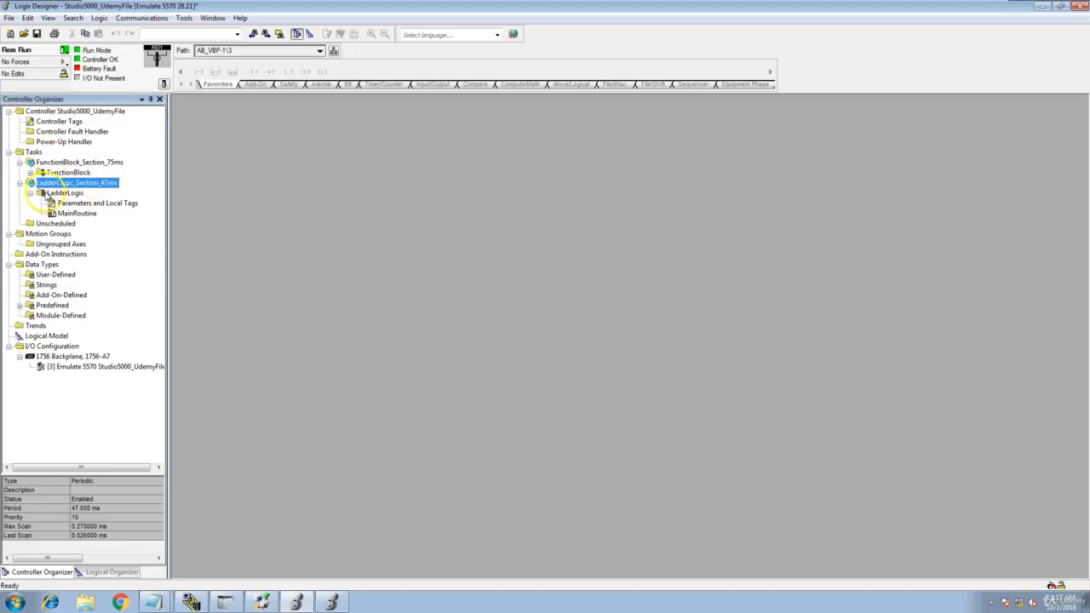
Add a Ladder Diagram routine named MainRoutine to the FunctionBlock program
{"action": "left_click", "coordinate": [30, 172]}
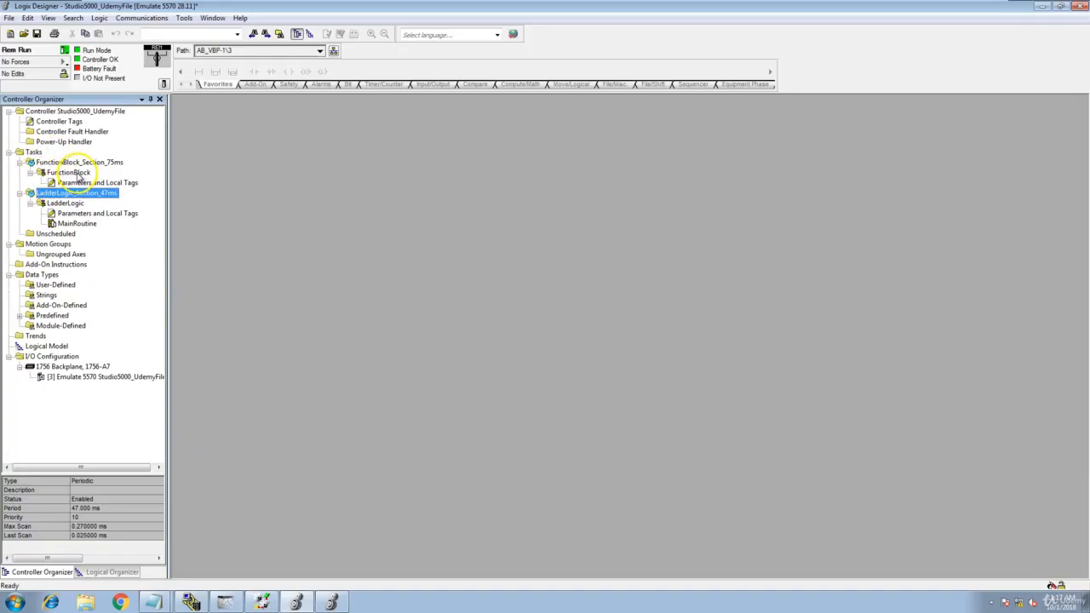
{"action": "left_click", "coordinate": [78, 173]}
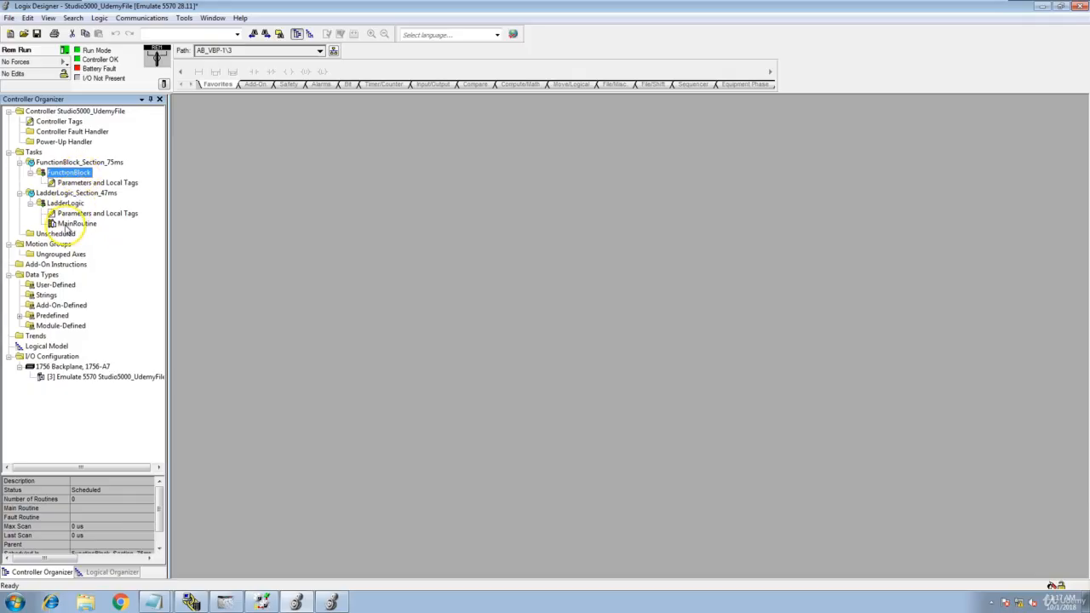
{"action": "right_click", "coordinate": [78, 173]}
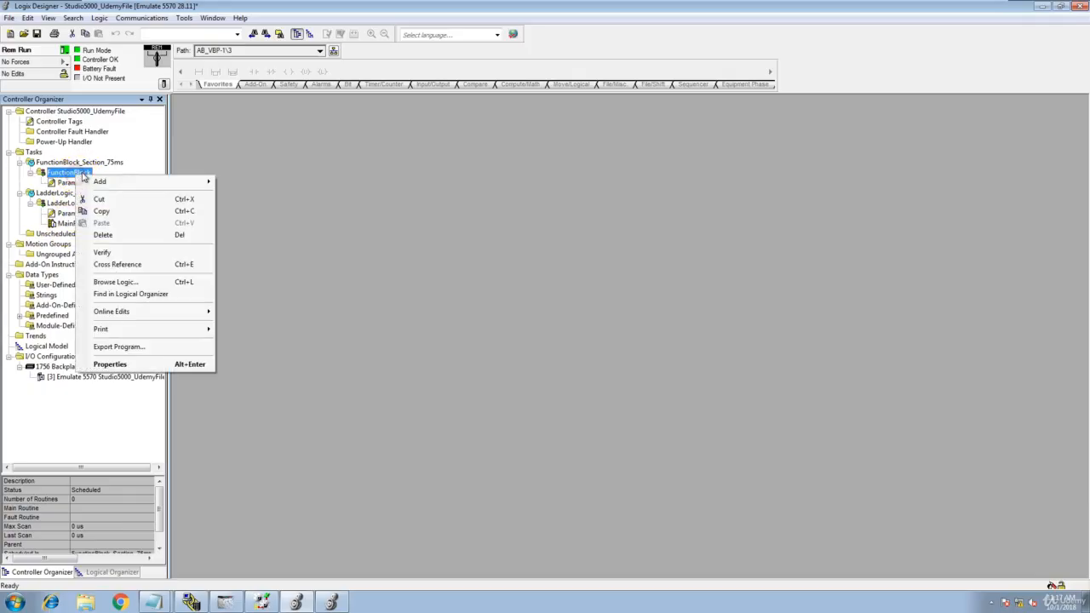
{"action": "mouse_move", "coordinate": [86, 182]}
{"action": "left_click", "coordinate": [230, 180]}
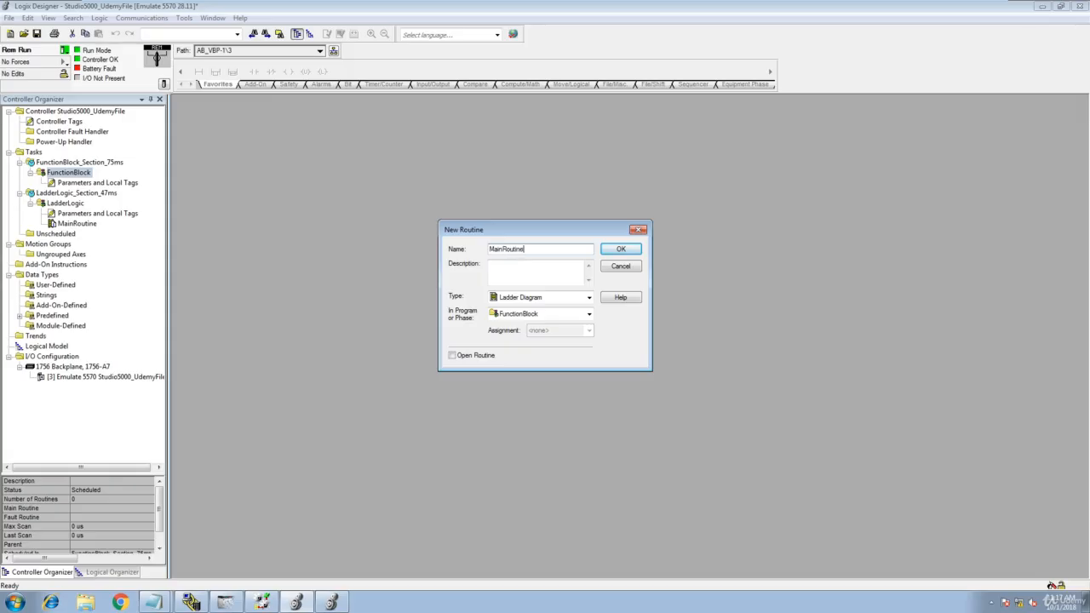
{"action": "left_click", "coordinate": [621, 249]}
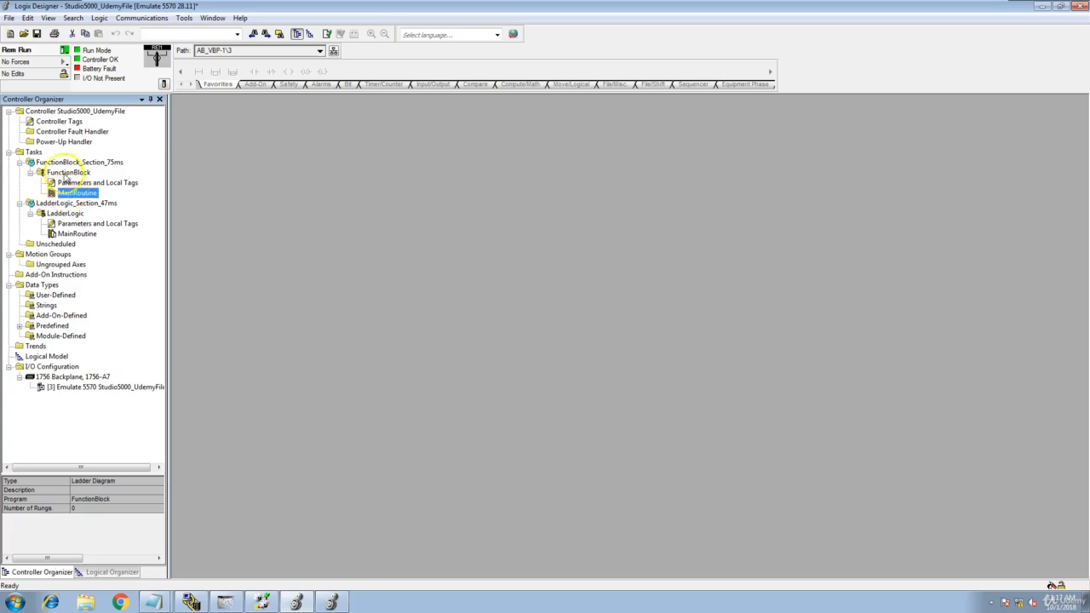
Assign MainRoutine as the main routine of the FunctionBlock program and apply the change
{"action": "left_click", "coordinate": [69, 173]}
{"action": "right_click", "coordinate": [69, 173]}
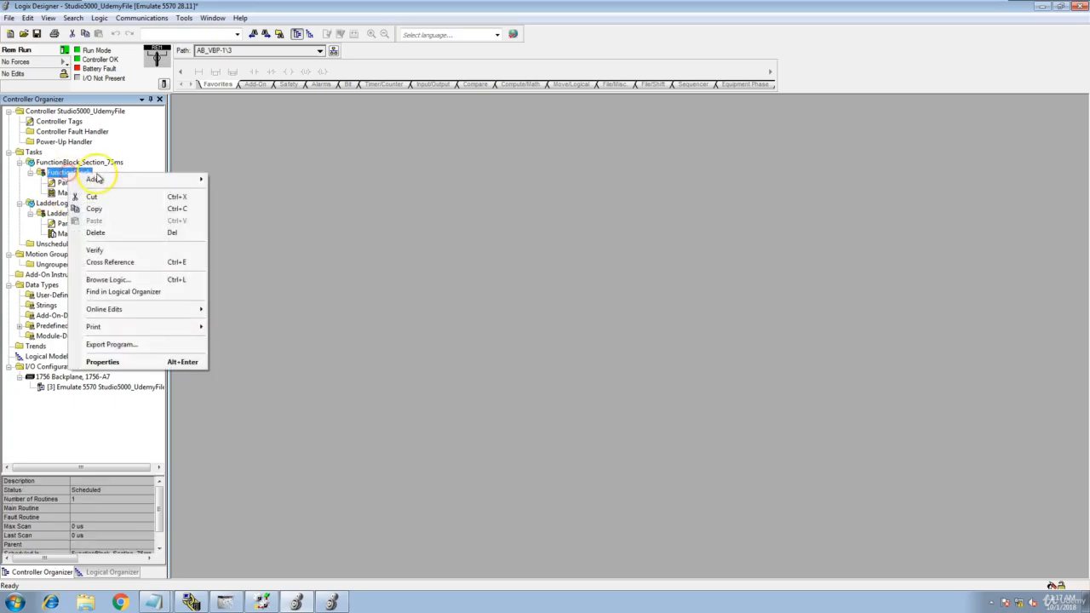
{"action": "left_click", "coordinate": [134, 362]}
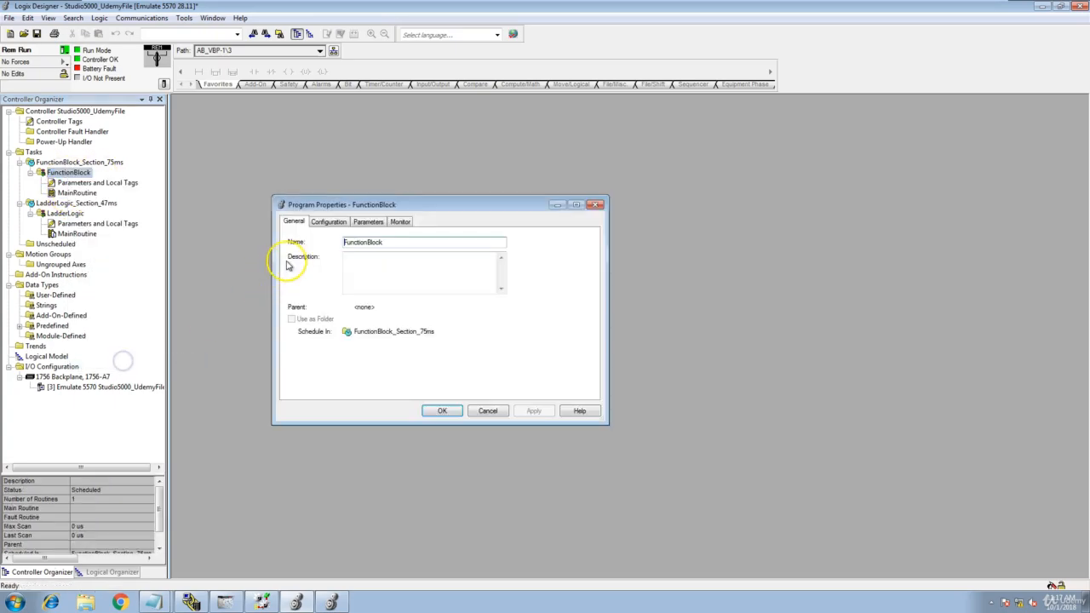
{"action": "left_click", "coordinate": [329, 221]}
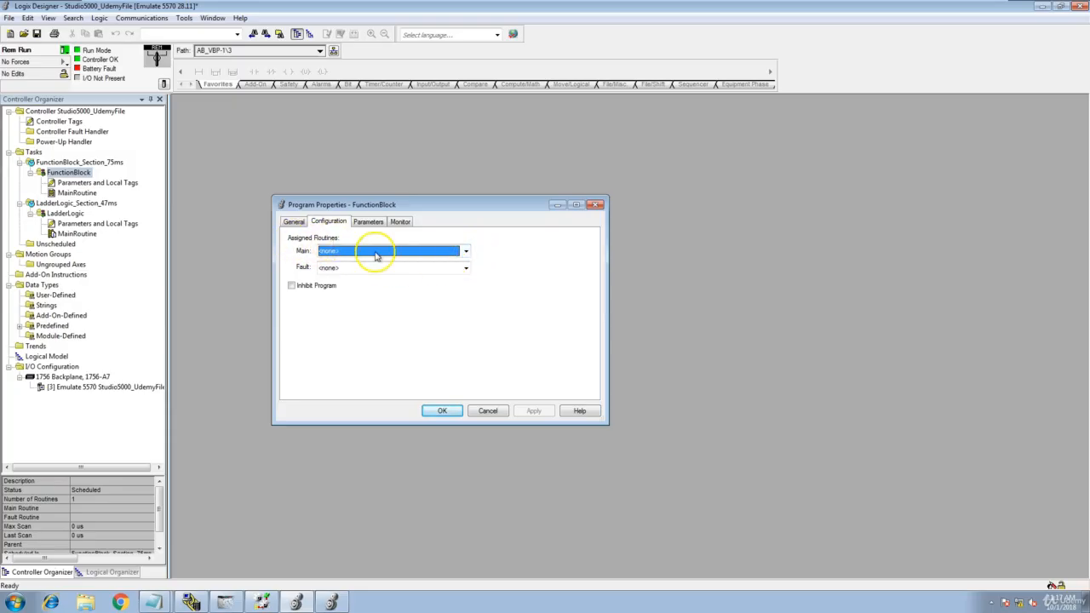
{"action": "left_click", "coordinate": [465, 250]}
{"action": "left_click", "coordinate": [447, 273]}
{"action": "left_click", "coordinate": [533, 411]}
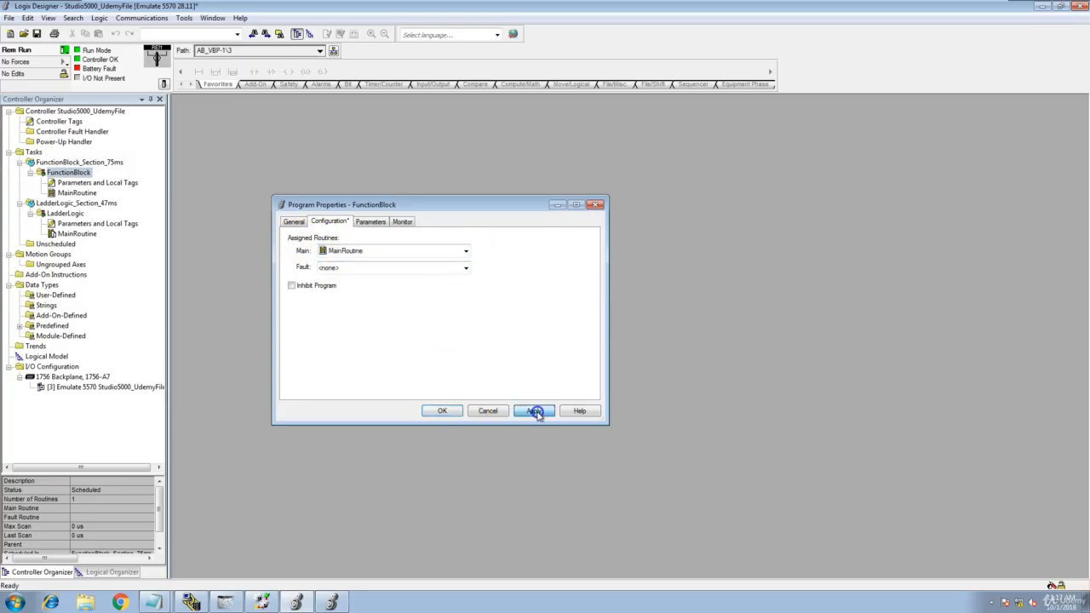
{"action": "left_click", "coordinate": [442, 410]}
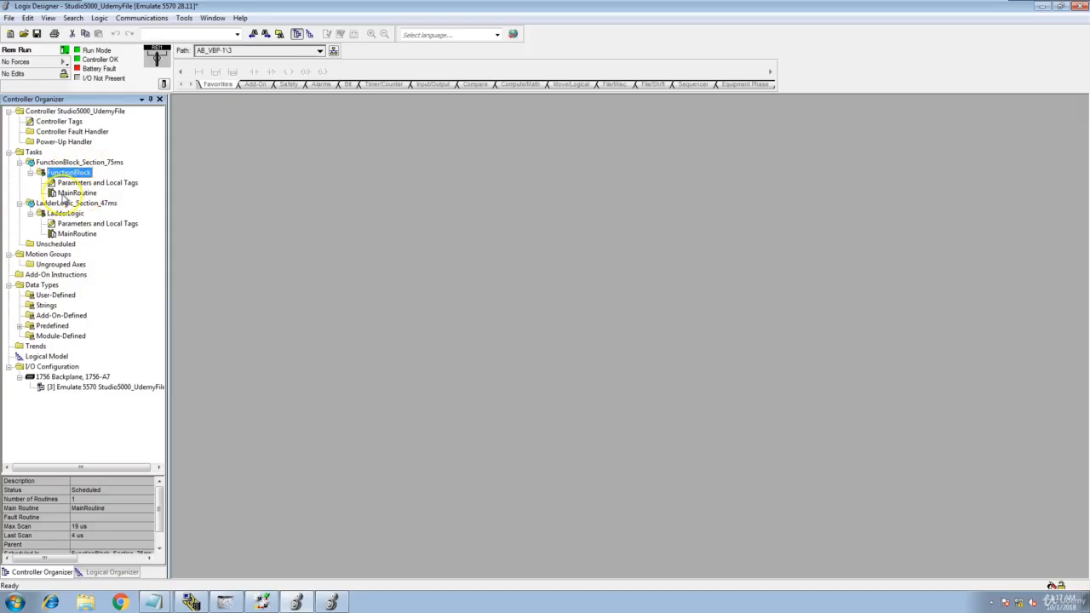
Create a Periodic task named StrtucturedTextSection_57ms with a period of 57 ms
{"action": "left_click", "coordinate": [38, 153]}
{"action": "right_click", "coordinate": [39, 153]}
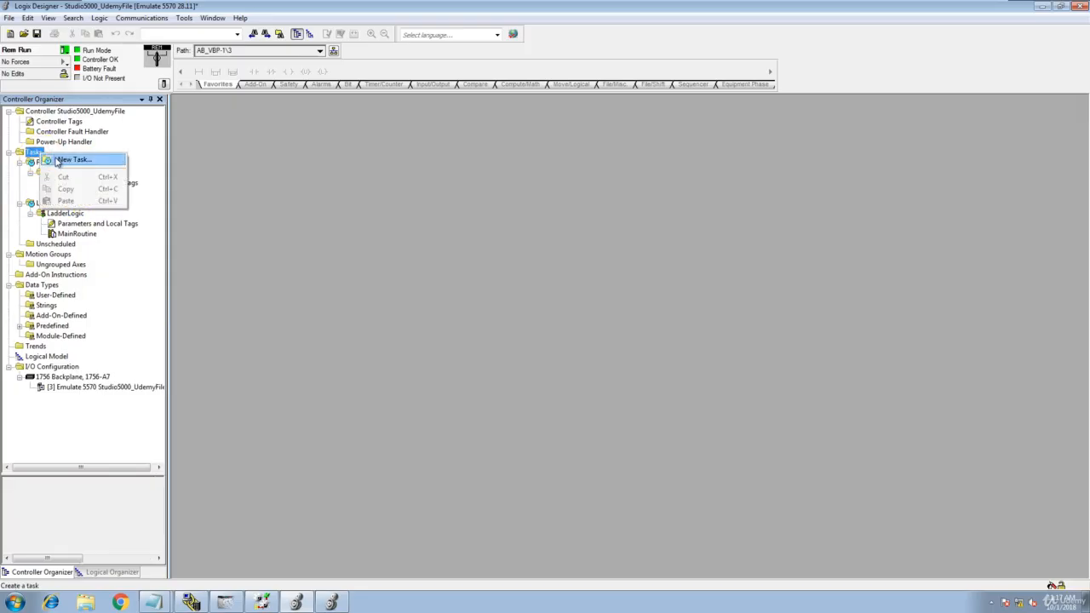
{"action": "left_click", "coordinate": [57, 160]}
{"action": "left_click", "coordinate": [578, 269]}
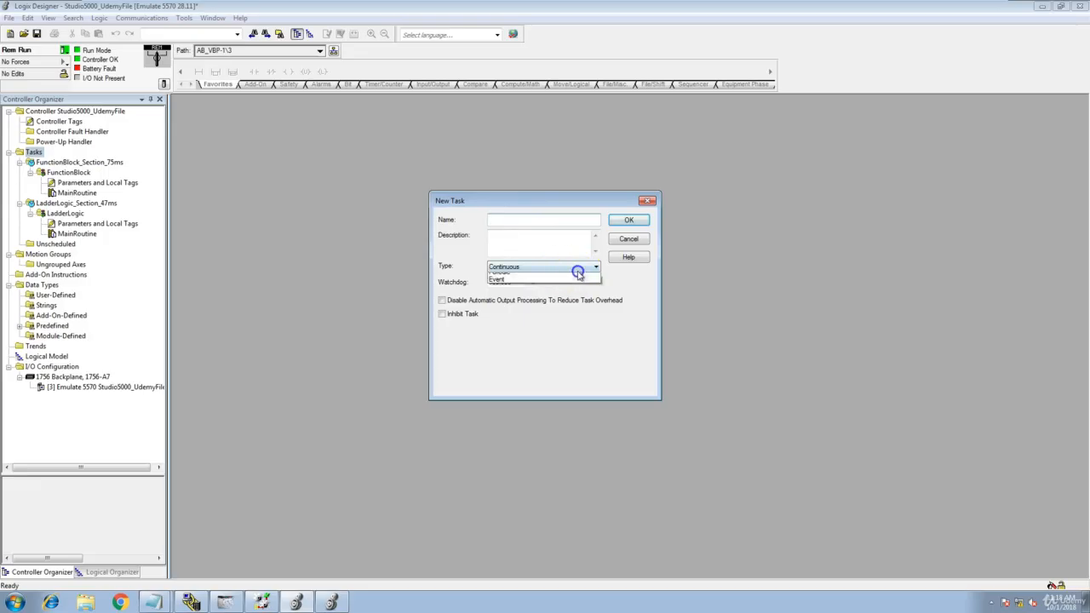
{"action": "left_click", "coordinate": [566, 282]}
{"action": "left_click", "coordinate": [521, 220]}
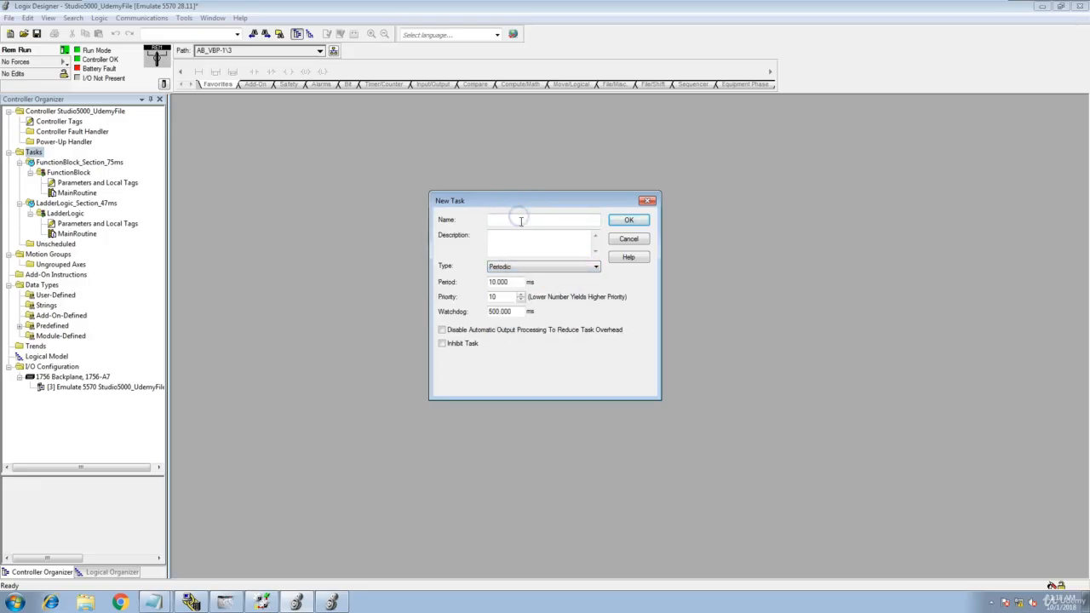
{"action": "left_click", "coordinate": [491, 284]}
{"action": "type", "text": "57"}
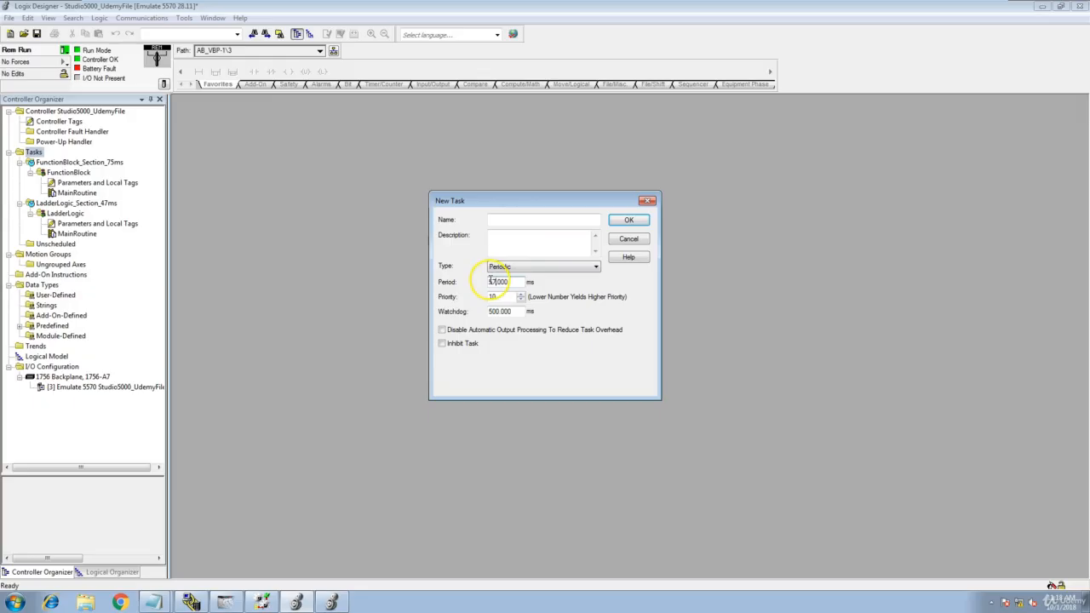
{"action": "left_click", "coordinate": [527, 220]}
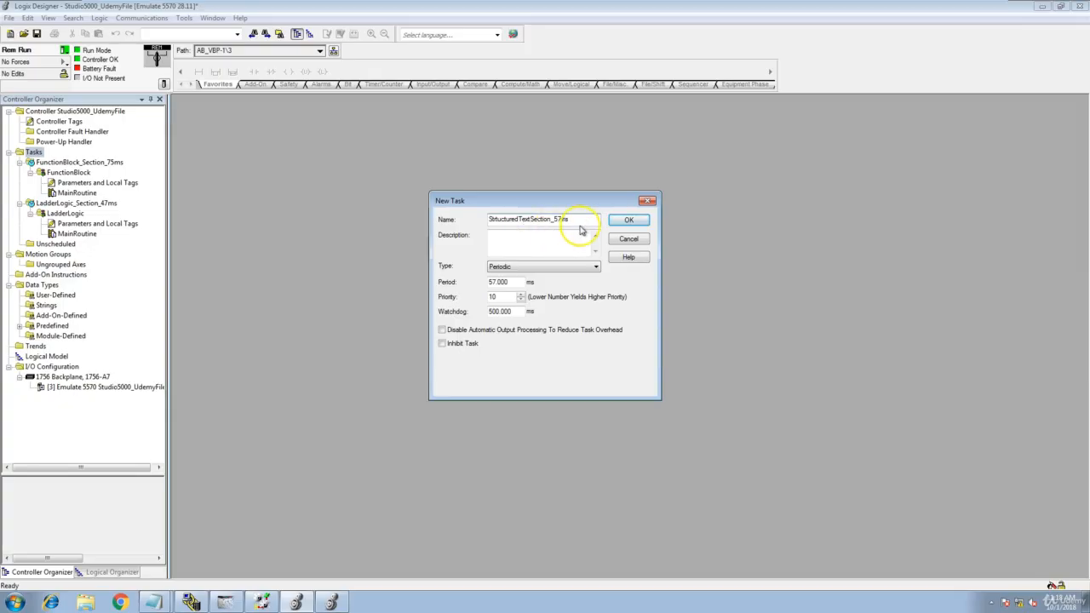
{"action": "left_click", "coordinate": [628, 221]}
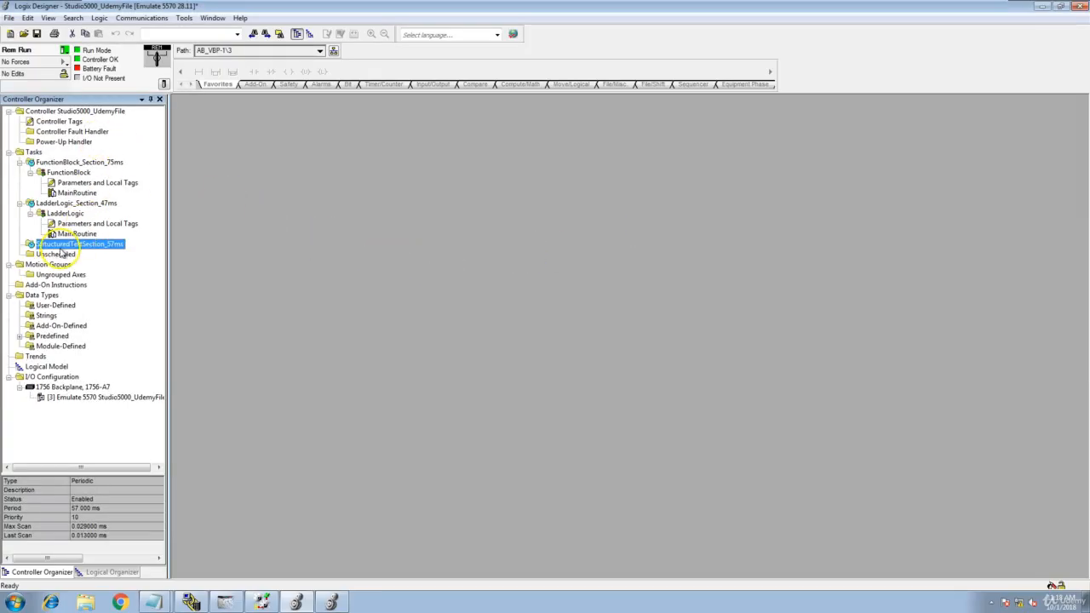
Add a program named StructuredText with no parent to the StrtucturedTextSection_57ms task
{"action": "right_click", "coordinate": [61, 244]}
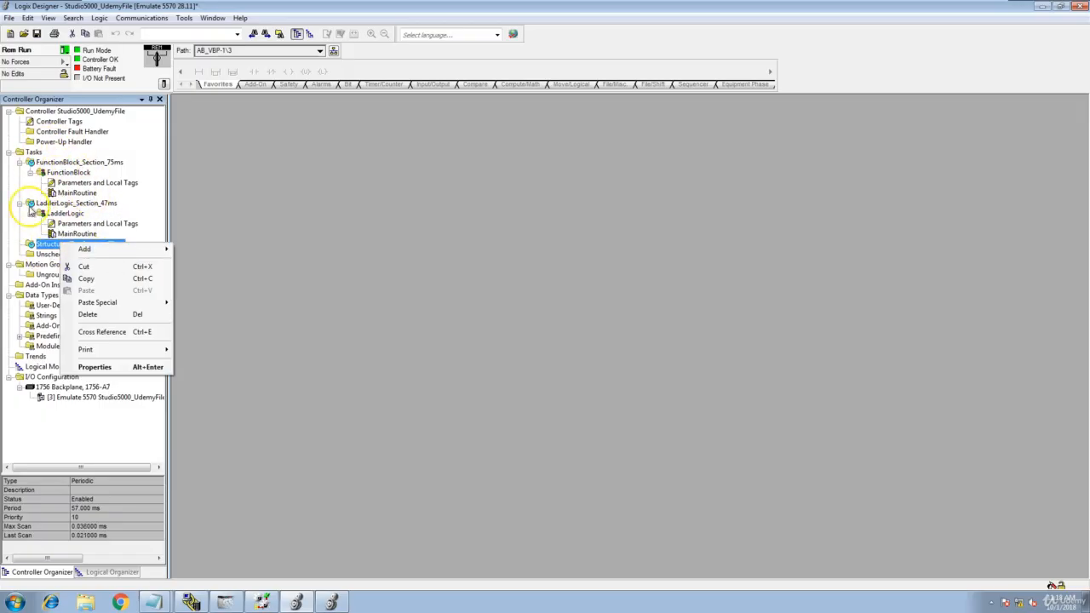
{"action": "mouse_move", "coordinate": [86, 249]}
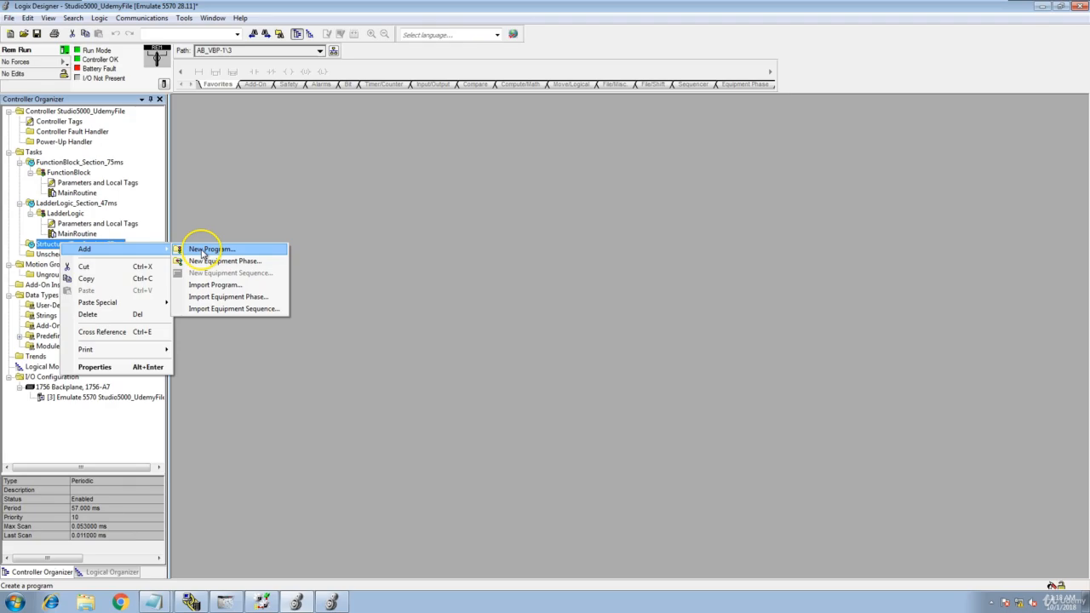
{"action": "left_click", "coordinate": [202, 252]}
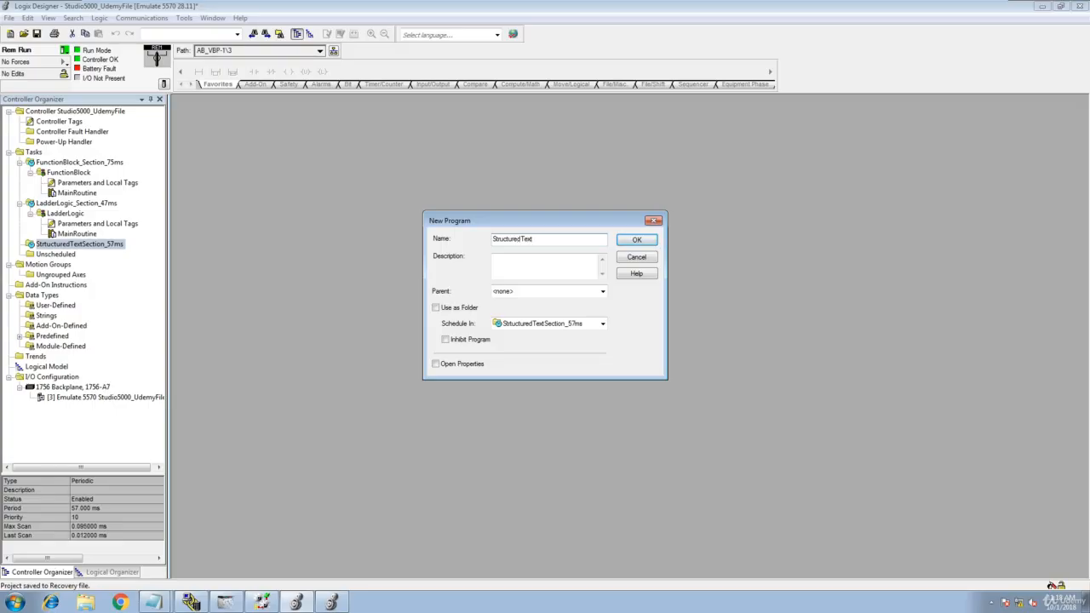
{"action": "left_click", "coordinate": [645, 240]}
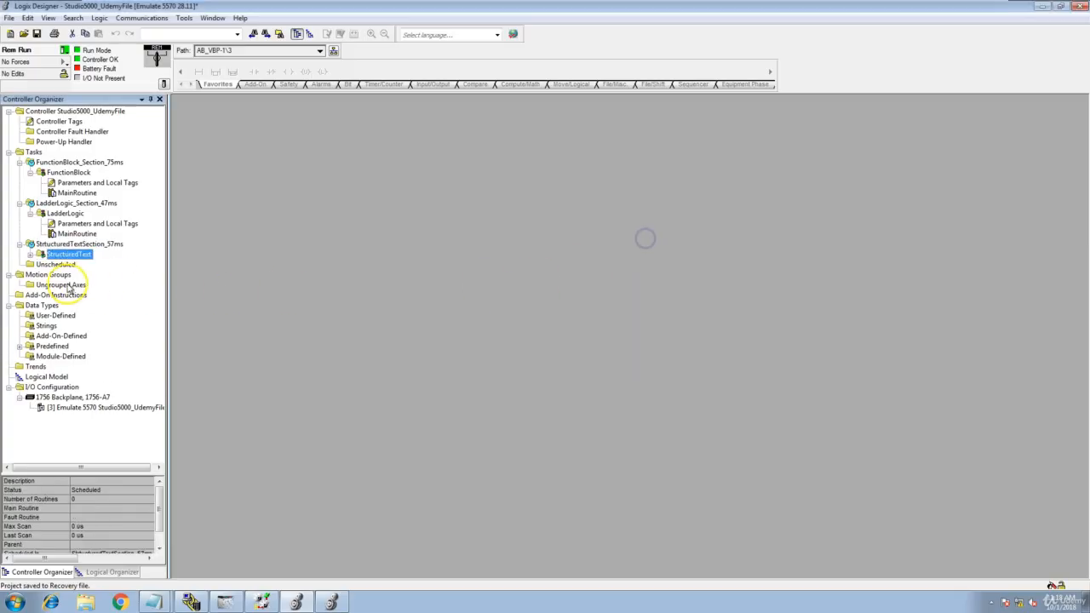
Correct the misspelled structured text task name to StructuredTextSection_57ms and apply the change
{"action": "right_click", "coordinate": [74, 244]}
{"action": "left_click", "coordinate": [120, 368]}
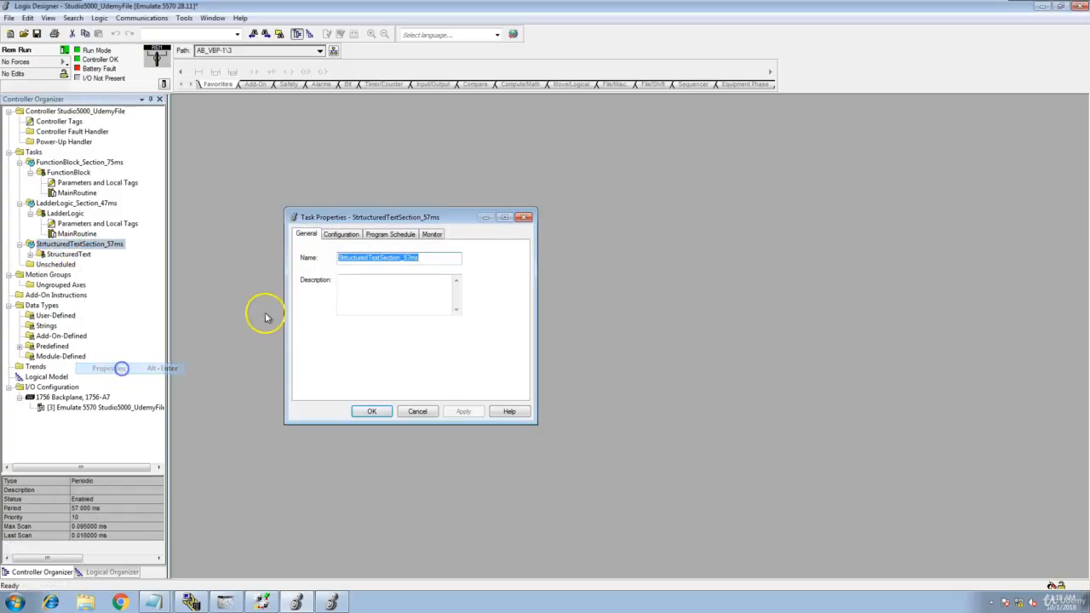
{"action": "left_click", "coordinate": [347, 261]}
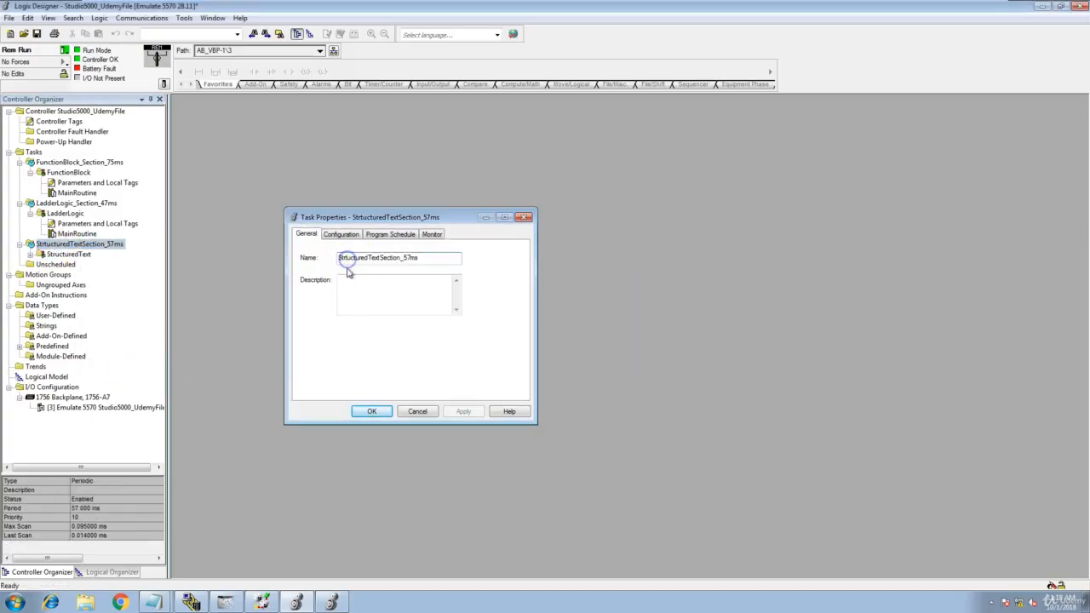
{"action": "key", "text": "BackSpace"}
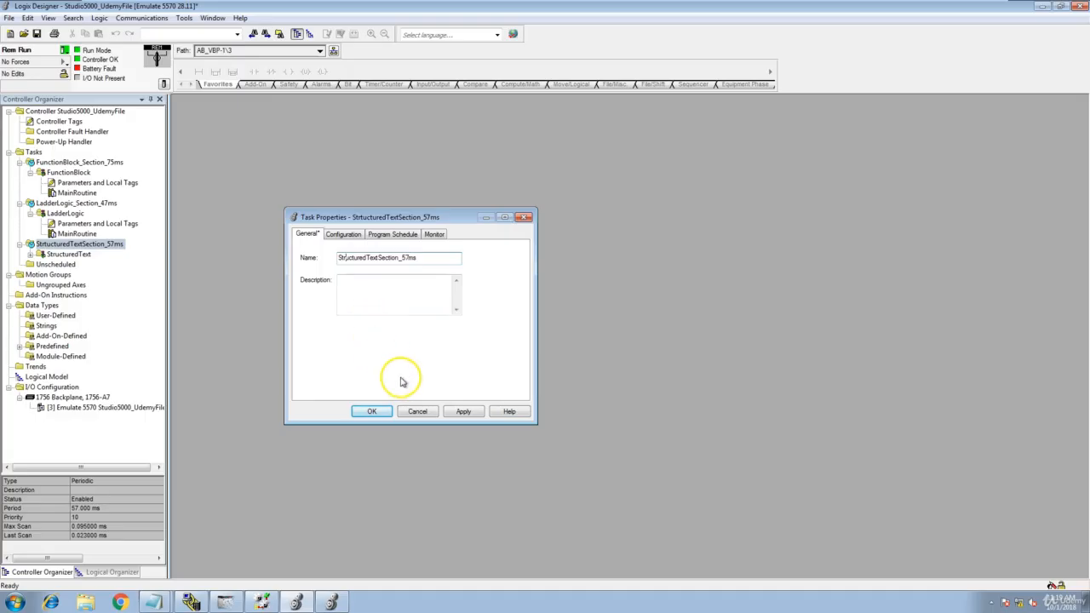
{"action": "left_click", "coordinate": [460, 411]}
{"action": "left_click", "coordinate": [364, 411]}
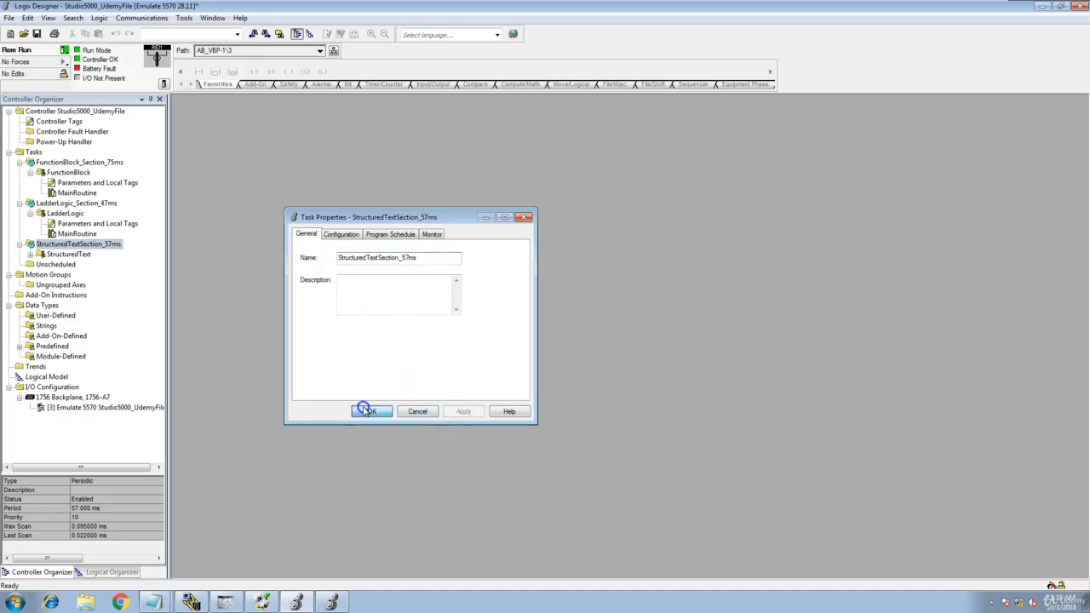
Add a Ladder Diagram routine named MainRoutine to the StructuredText program
{"action": "left_click", "coordinate": [30, 253]}
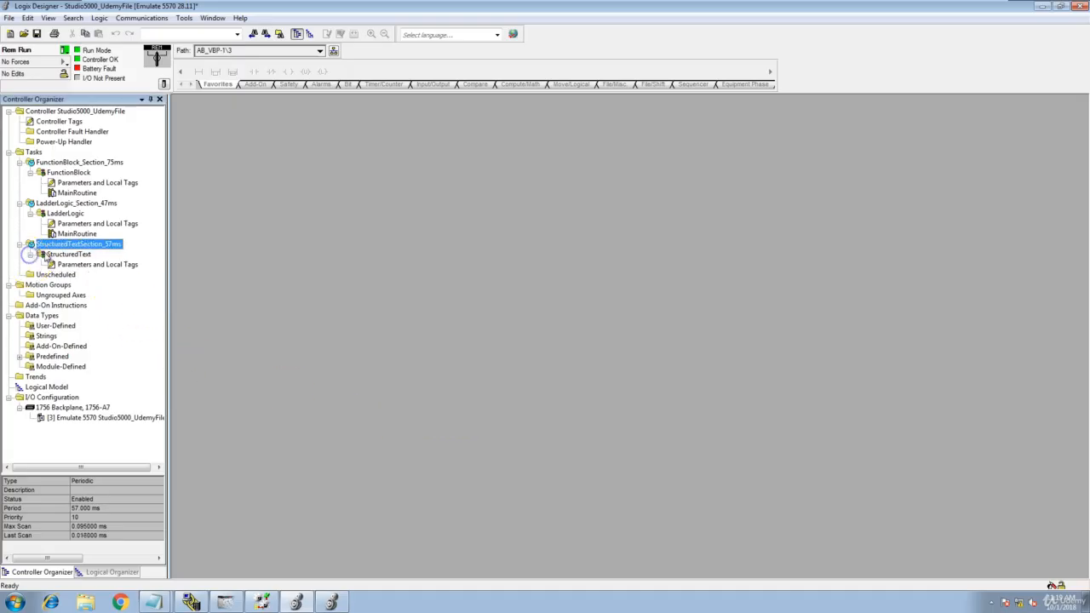
{"action": "right_click", "coordinate": [85, 255]}
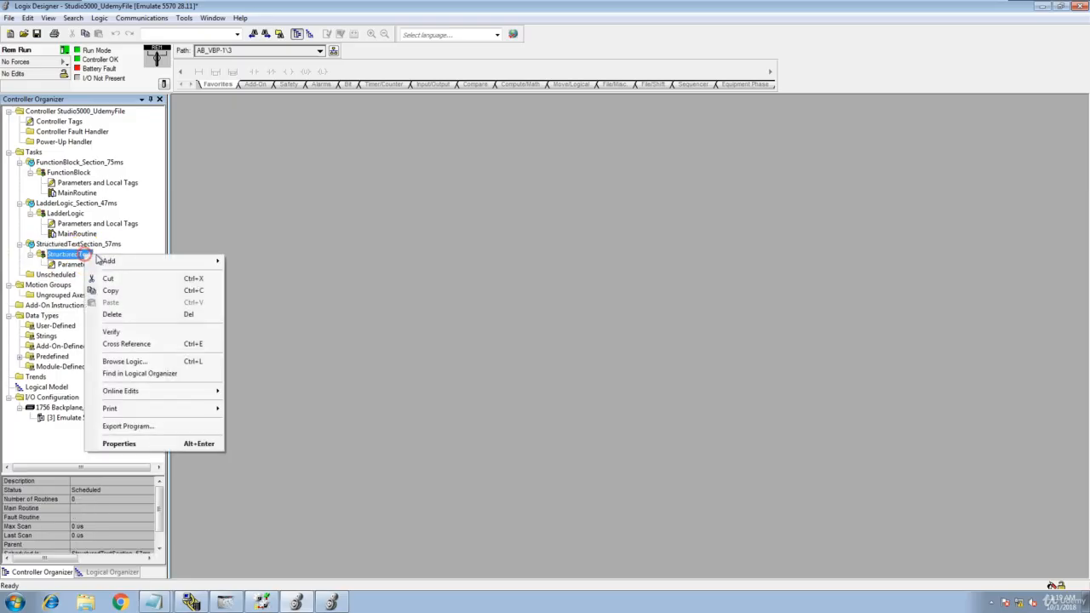
{"action": "mouse_move", "coordinate": [109, 260]}
{"action": "left_click", "coordinate": [301, 261]}
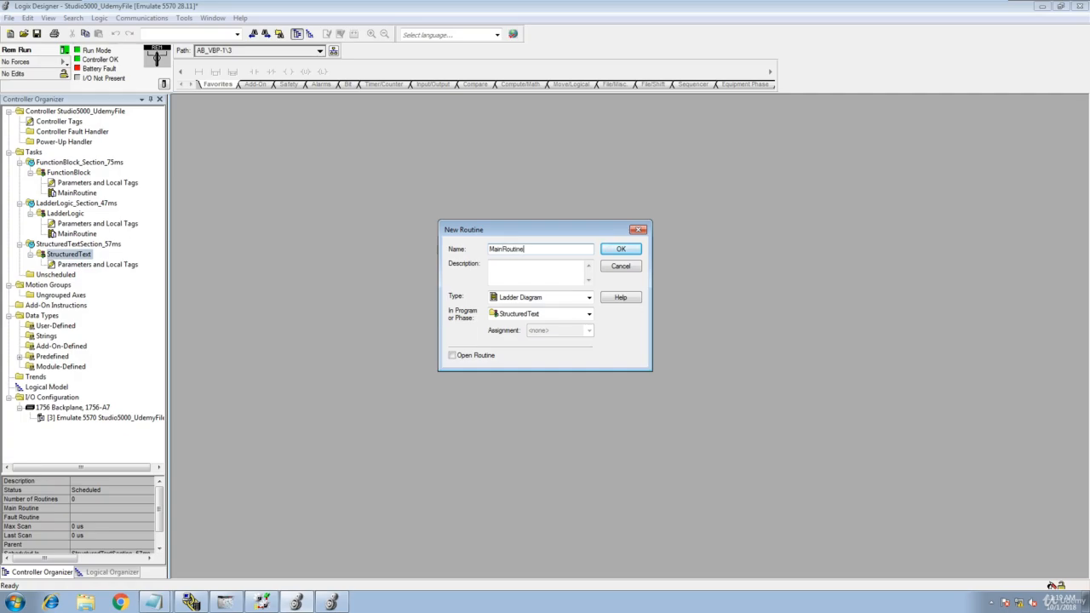
{"action": "left_click", "coordinate": [621, 249]}
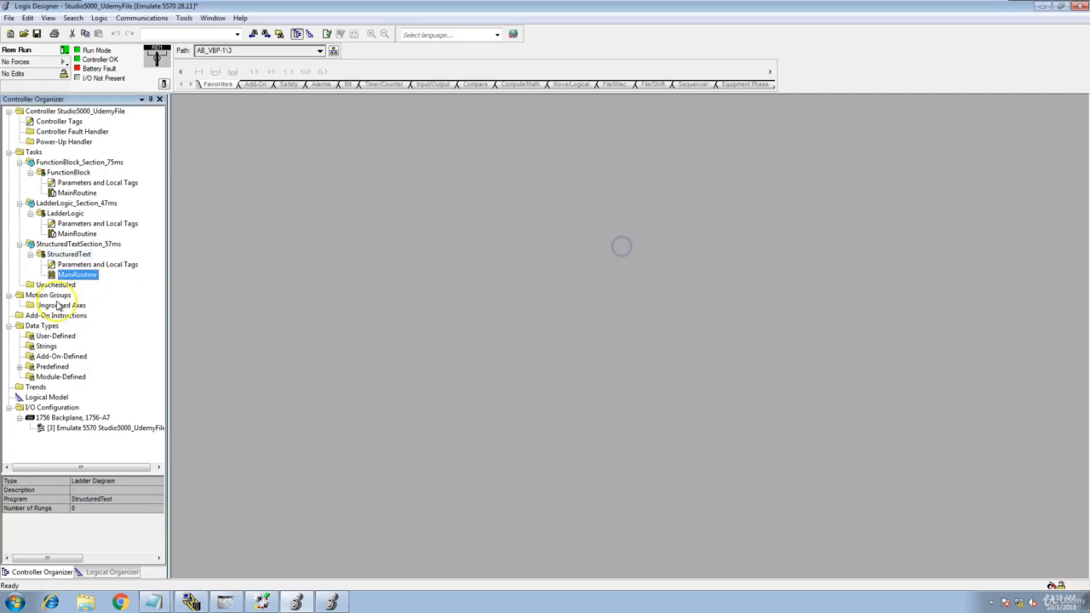
Assign MainRoutine as the main routine of the StructuredText program and apply the change
{"action": "right_click", "coordinate": [71, 258]}
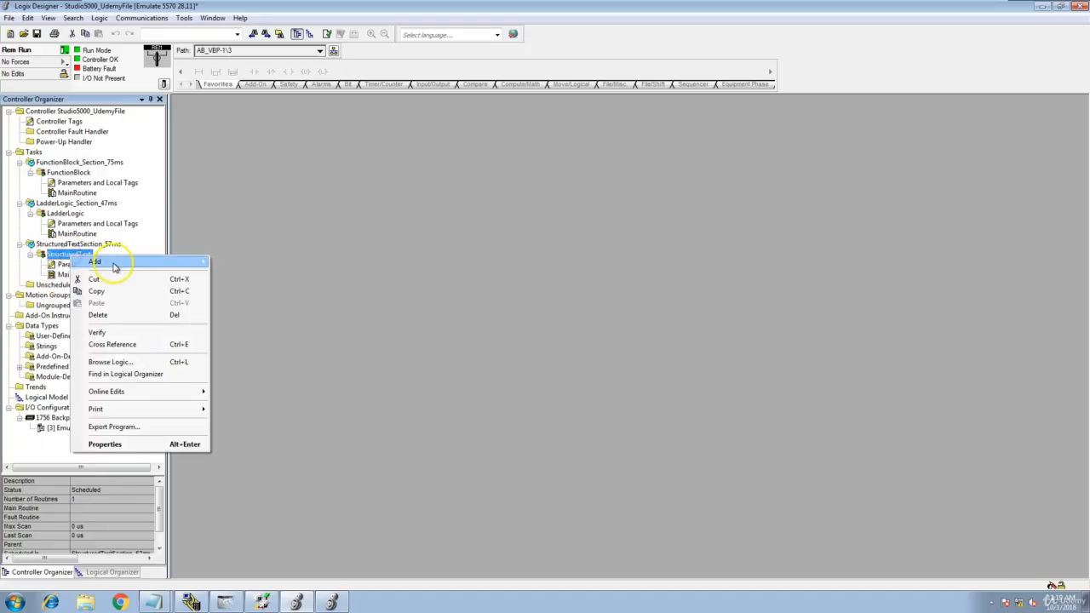
{"action": "mouse_move", "coordinate": [111, 264]}
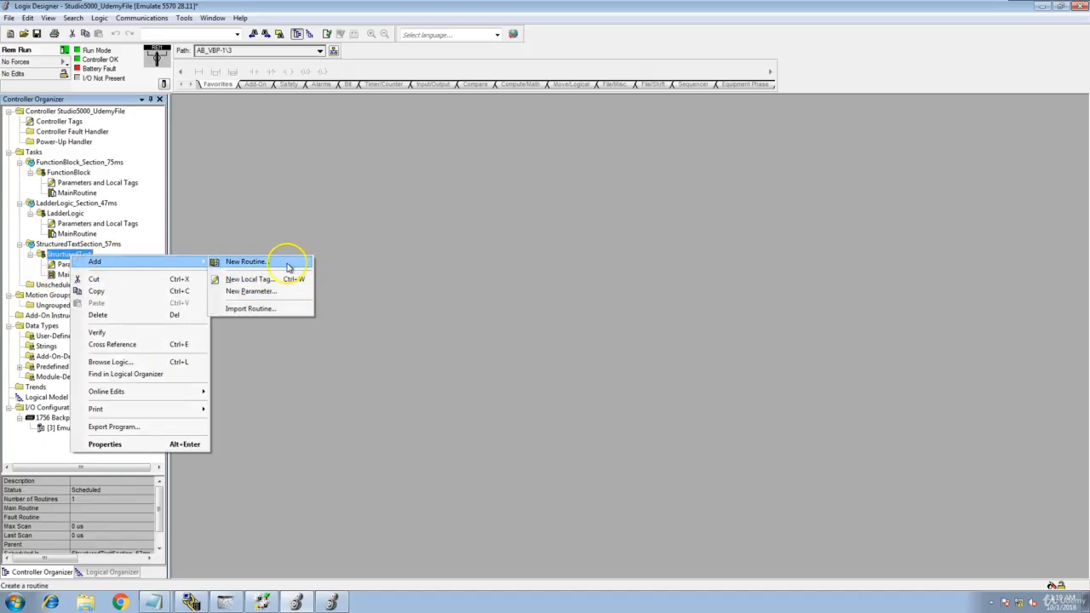
{"action": "left_click", "coordinate": [103, 443]}
{"action": "left_click", "coordinate": [353, 246]}
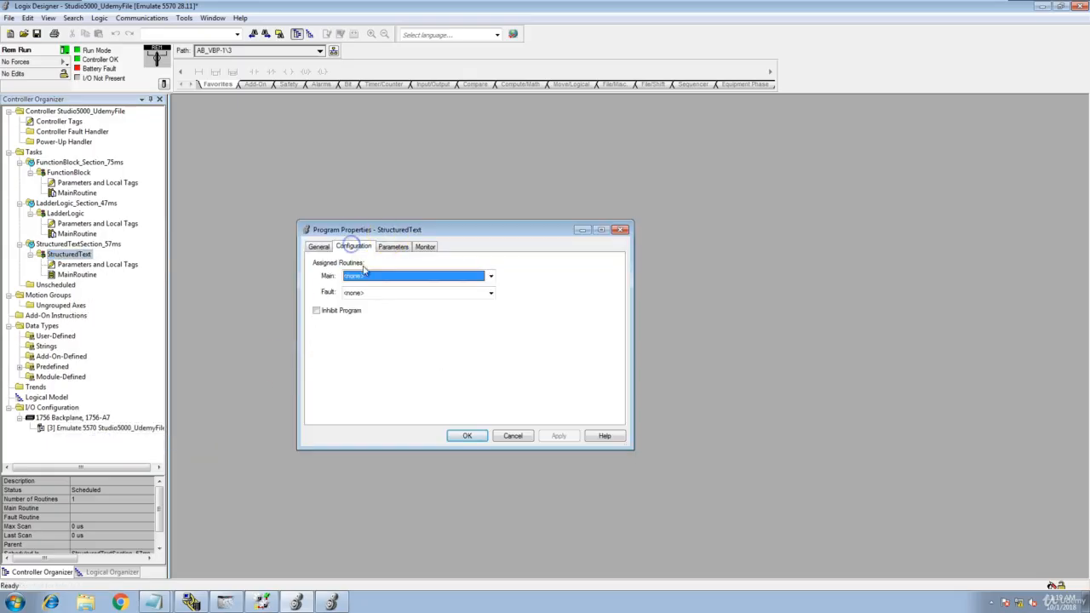
{"action": "left_click", "coordinate": [491, 276]}
{"action": "left_click", "coordinate": [471, 298]}
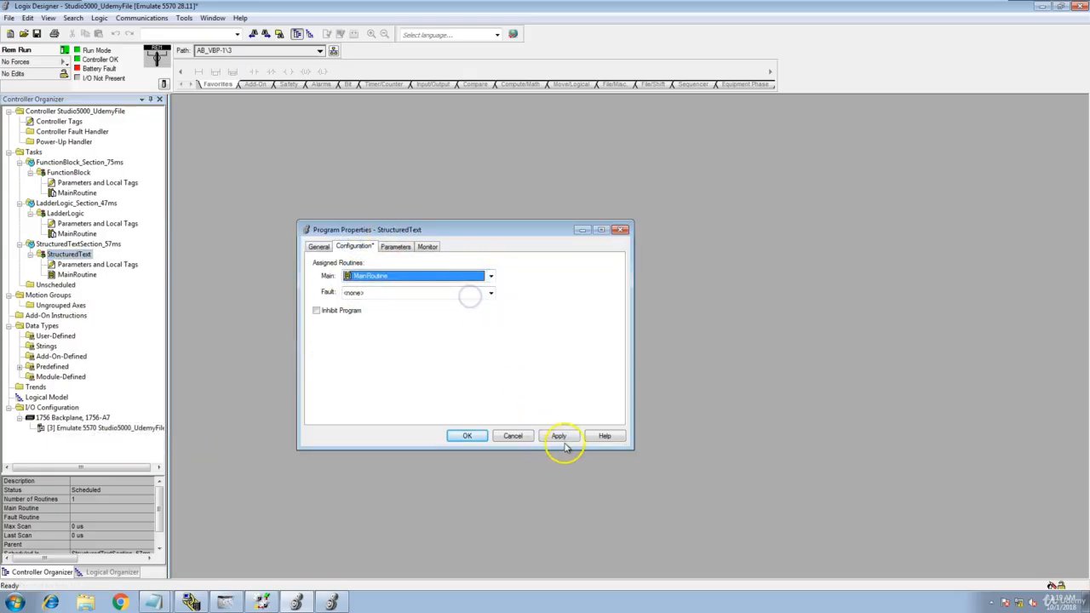
{"action": "left_click", "coordinate": [559, 435]}
{"action": "left_click", "coordinate": [466, 435]}
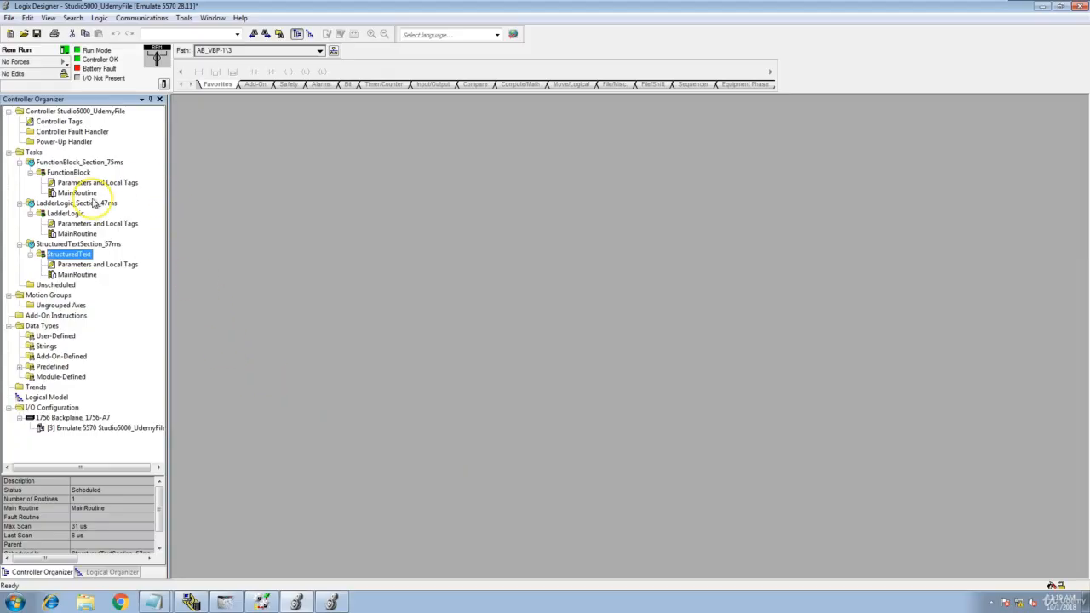
Create a Periodic task named SFC_Section_125ms with a period of 125 ms
{"action": "right_click", "coordinate": [32, 152]}
{"action": "left_click", "coordinate": [65, 158]}
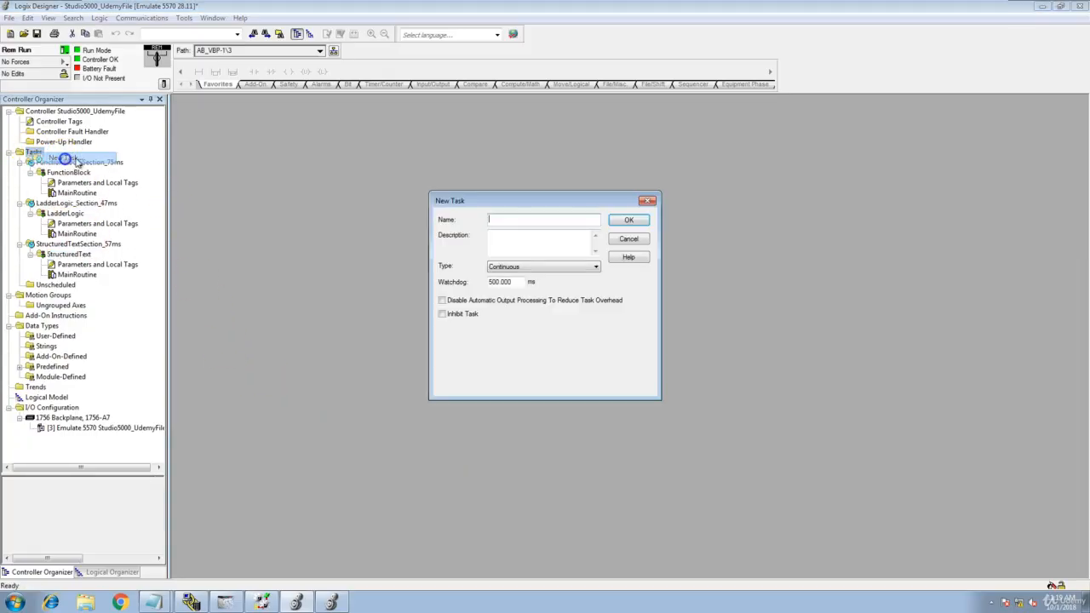
{"action": "left_click", "coordinate": [509, 229]}
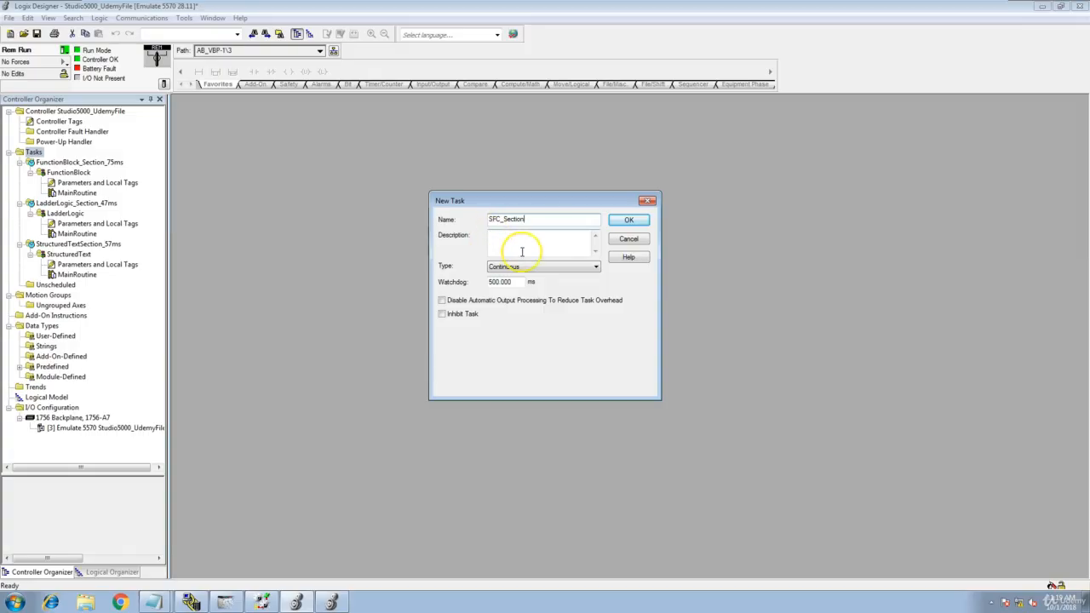
{"action": "left_click", "coordinate": [596, 267]}
{"action": "left_click", "coordinate": [581, 282]}
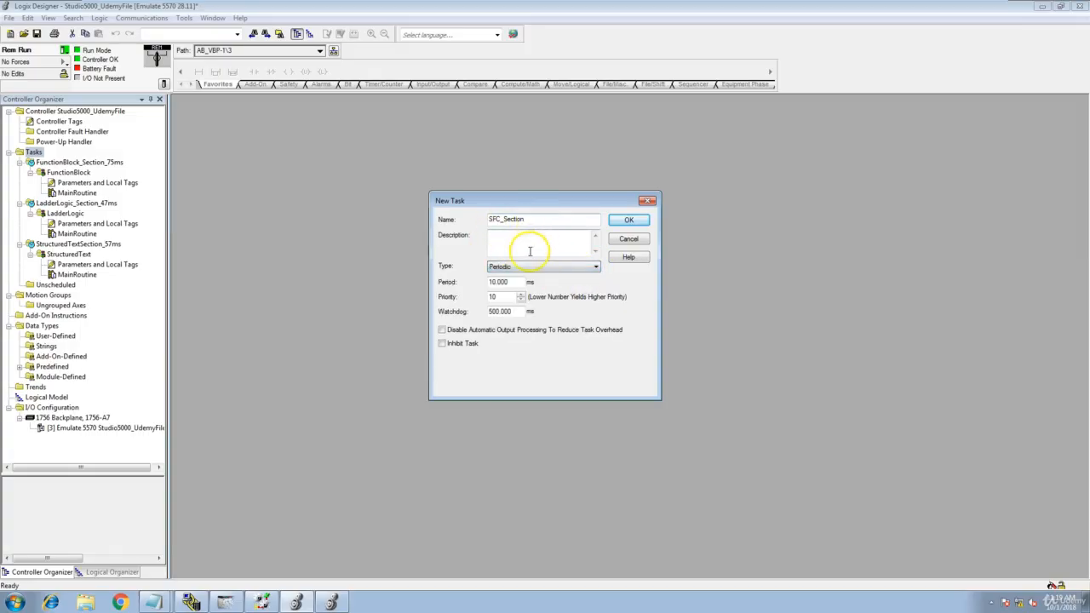
{"action": "left_click", "coordinate": [491, 282]}
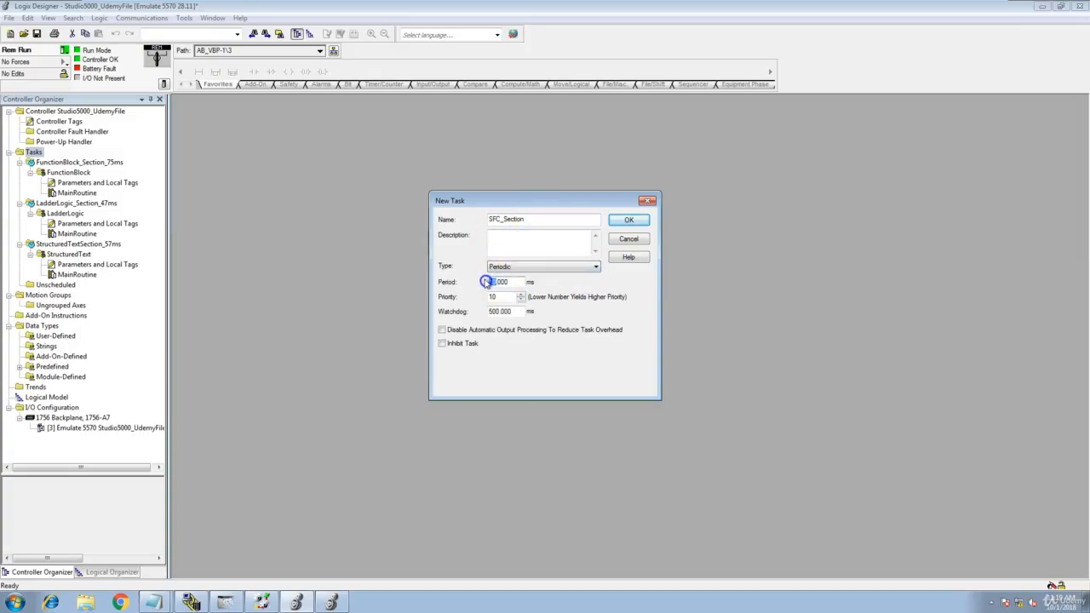
{"action": "type", "text": "125"}
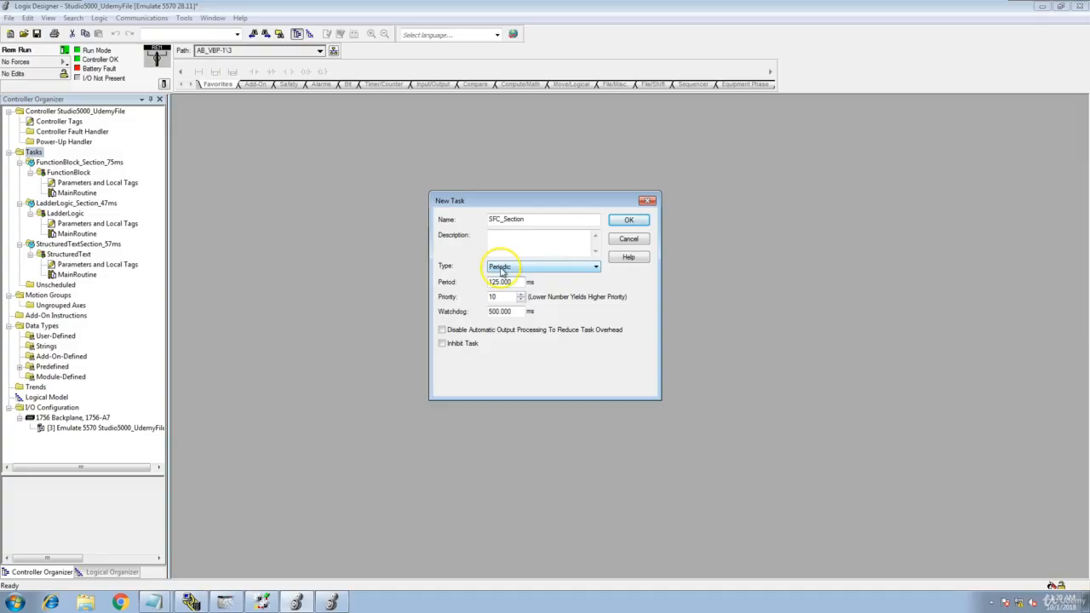
{"action": "left_click", "coordinate": [540, 220]}
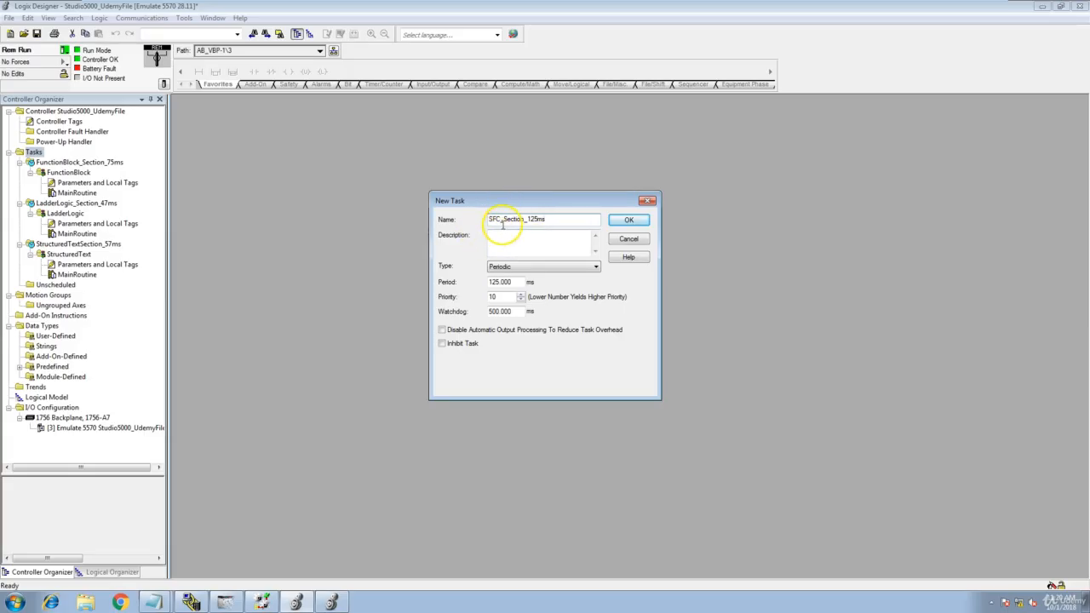
{"action": "left_click", "coordinate": [629, 220]}
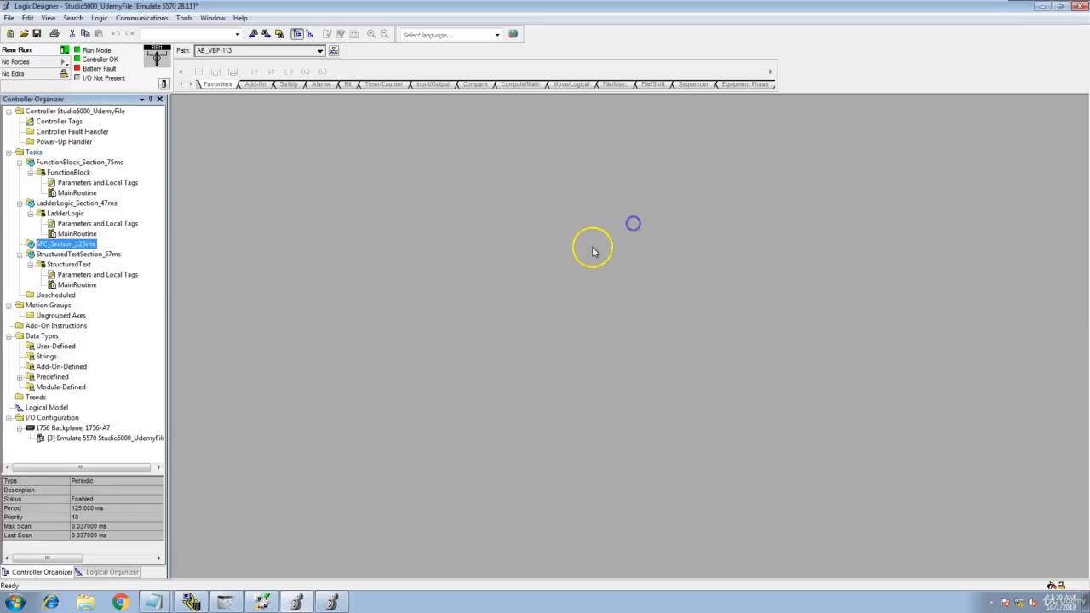
Add a program named SFC with no parent to the SFC_Section_125ms task
{"action": "right_click", "coordinate": [53, 242]}
{"action": "mouse_move", "coordinate": [94, 247]}
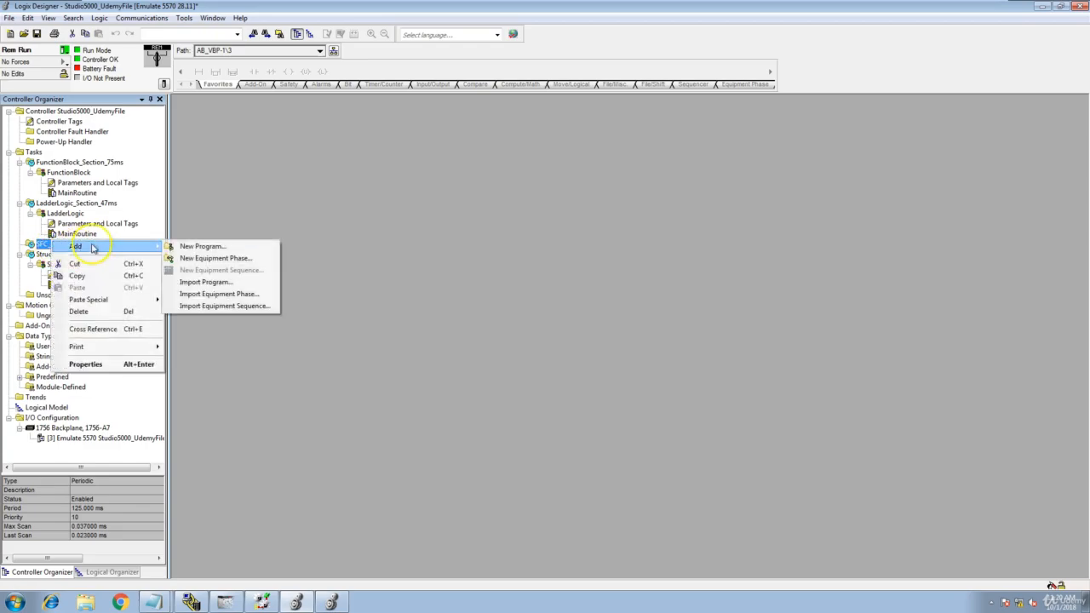
{"action": "left_click", "coordinate": [191, 249]}
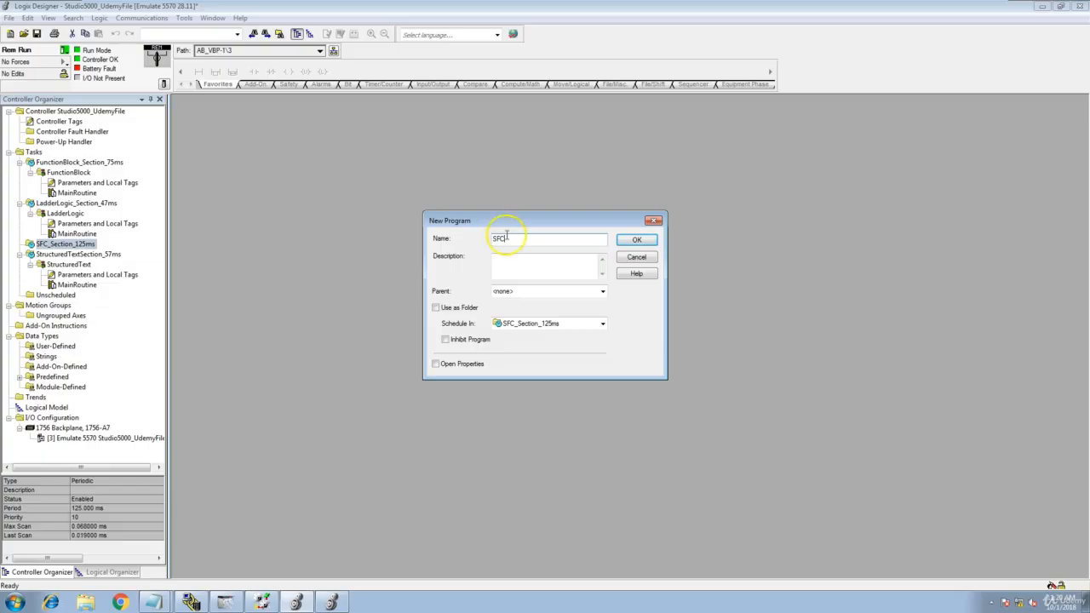
{"action": "left_click", "coordinate": [636, 240]}
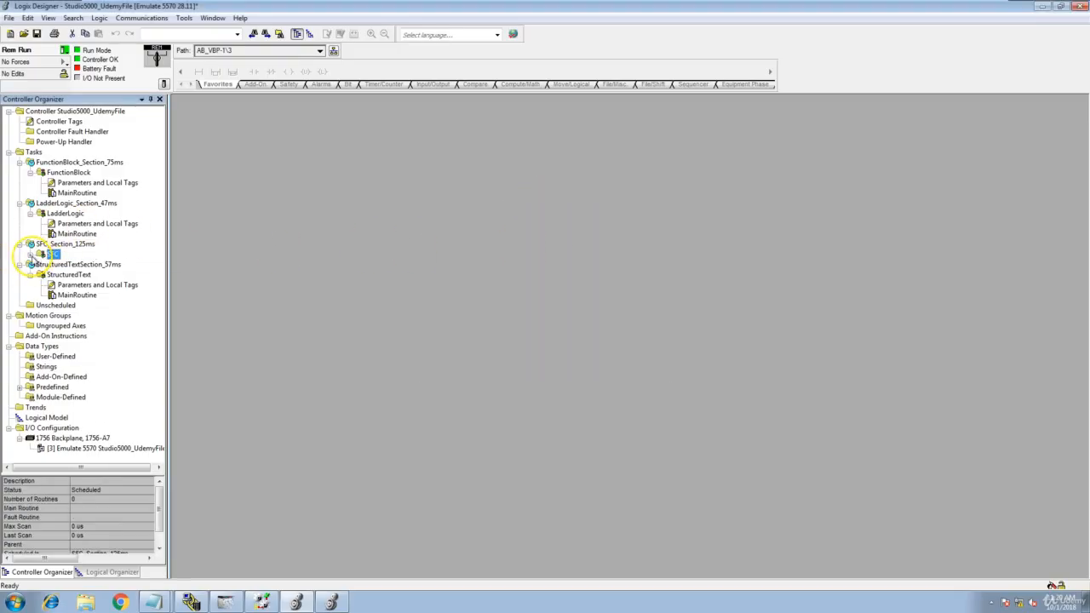
Add a Ladder Diagram routine named MainRoutine to the SFC program
{"action": "left_click", "coordinate": [30, 256]}
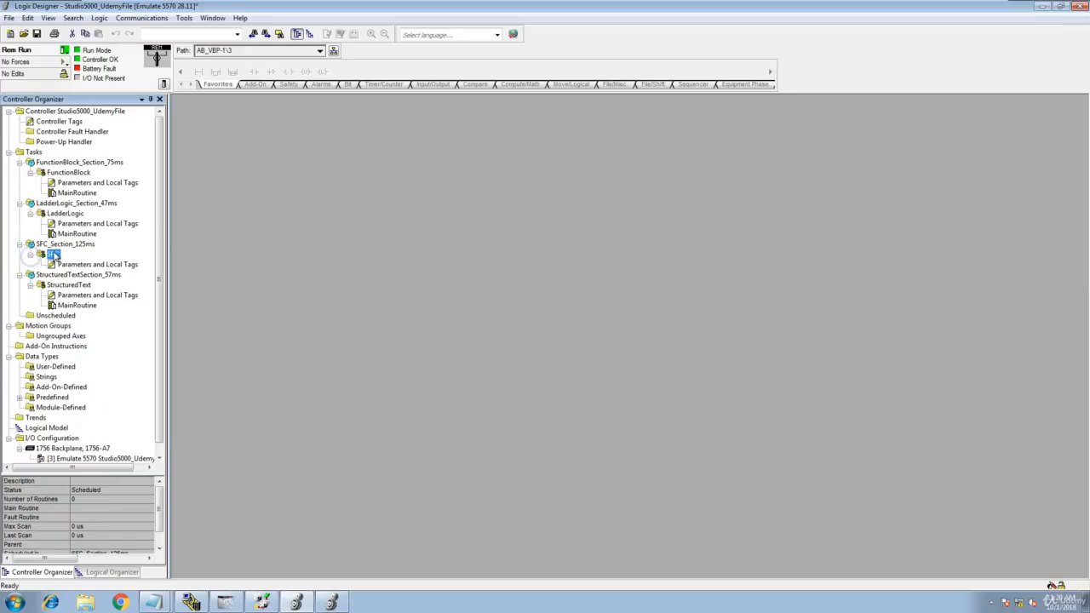
{"action": "right_click", "coordinate": [54, 256]}
{"action": "mouse_move", "coordinate": [128, 259]}
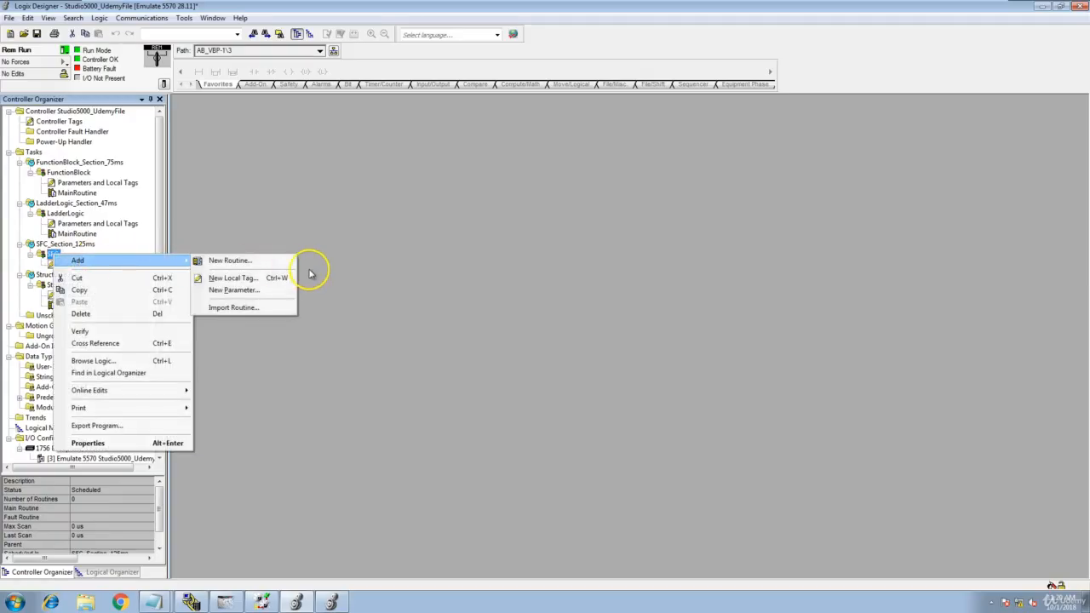
{"action": "left_click", "coordinate": [268, 262]}
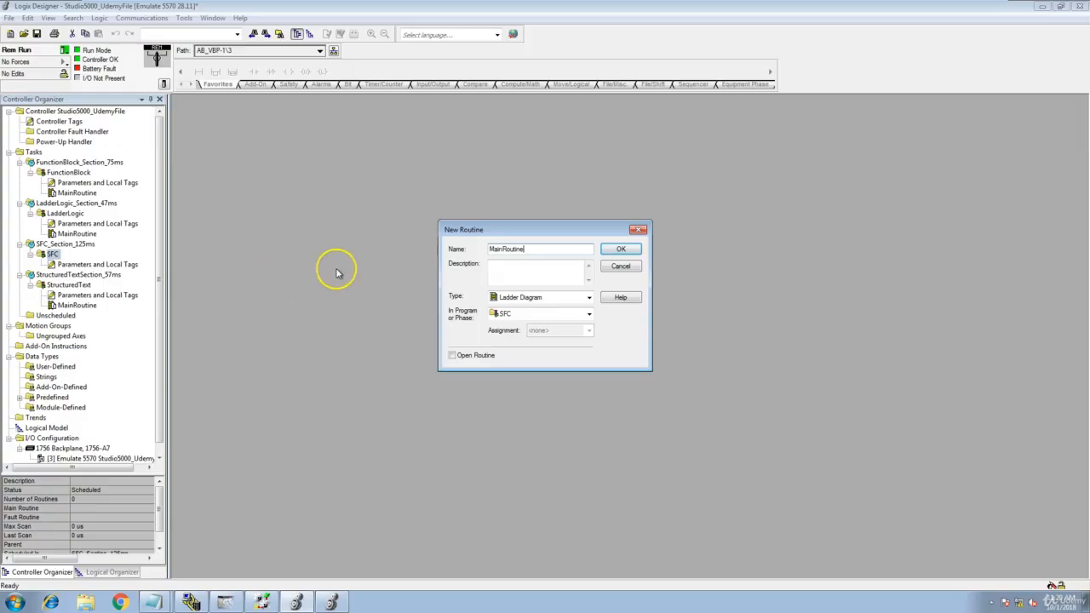
{"action": "left_click", "coordinate": [621, 250]}
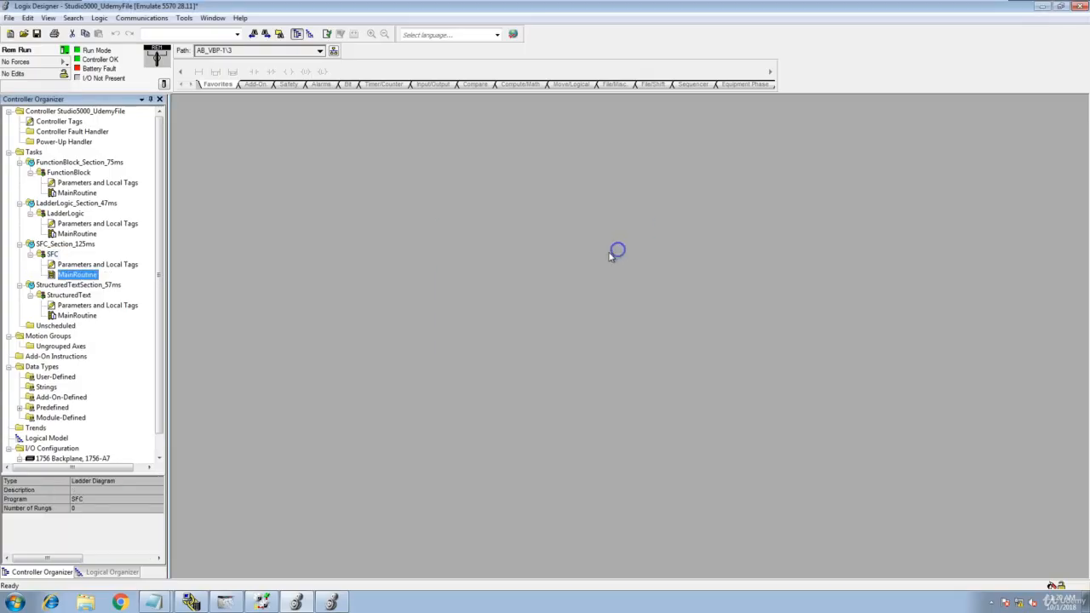
{"action": "left_click", "coordinate": [54, 256]}
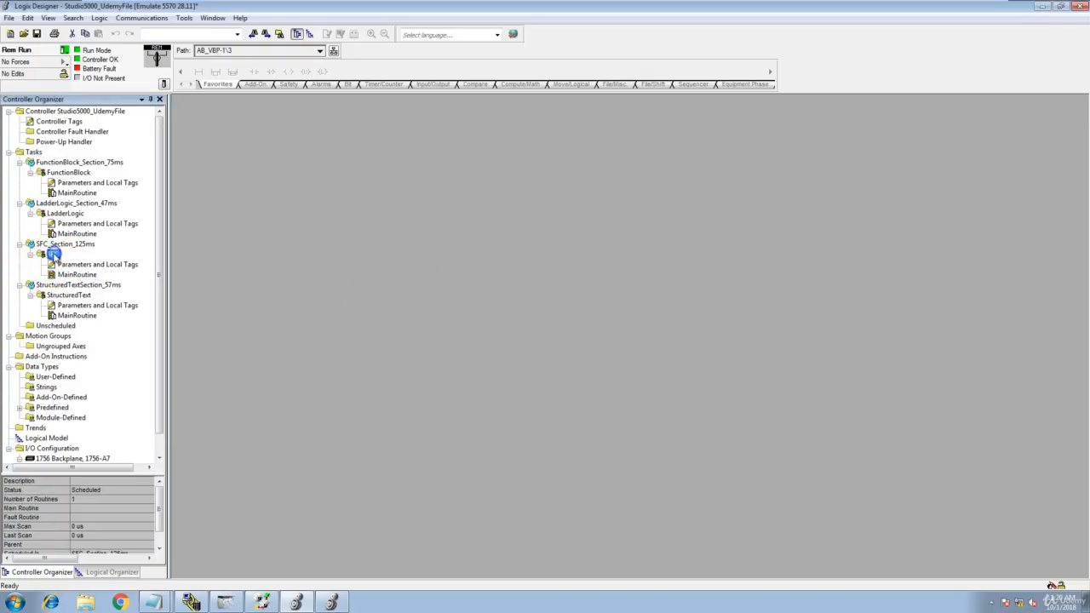
{"action": "right_click", "coordinate": [55, 255]}
{"action": "left_click", "coordinate": [96, 444]}
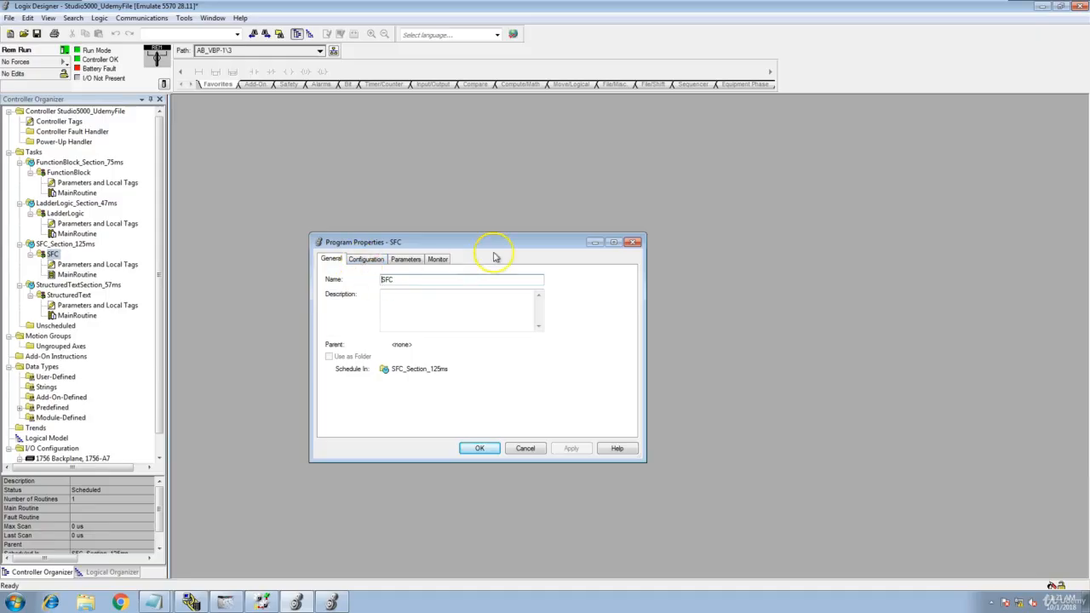
{"action": "left_click", "coordinate": [632, 242]}
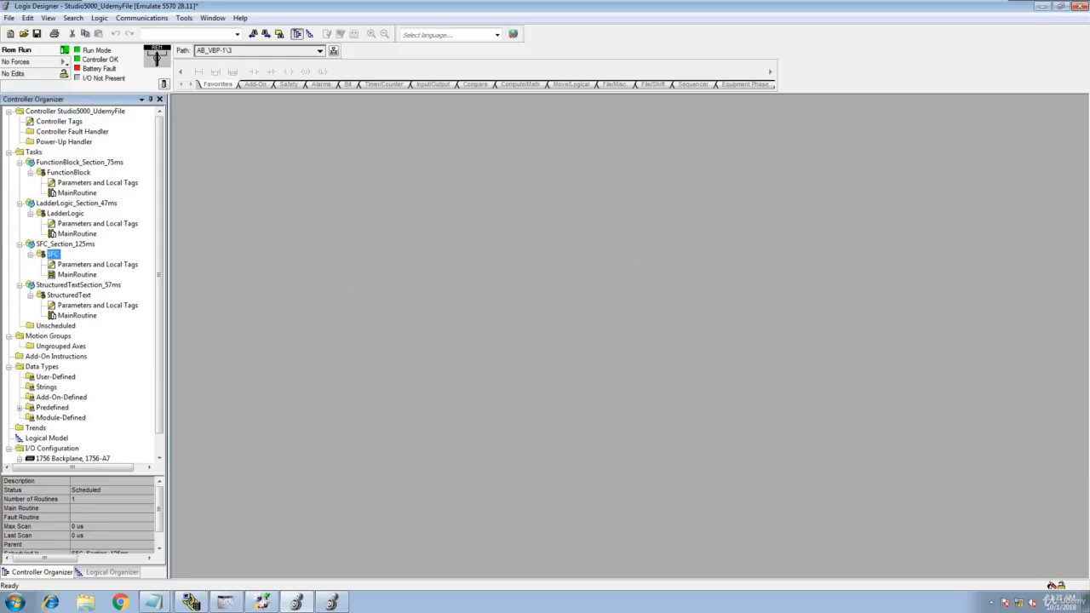
{"action": "right_click", "coordinate": [54, 256]}
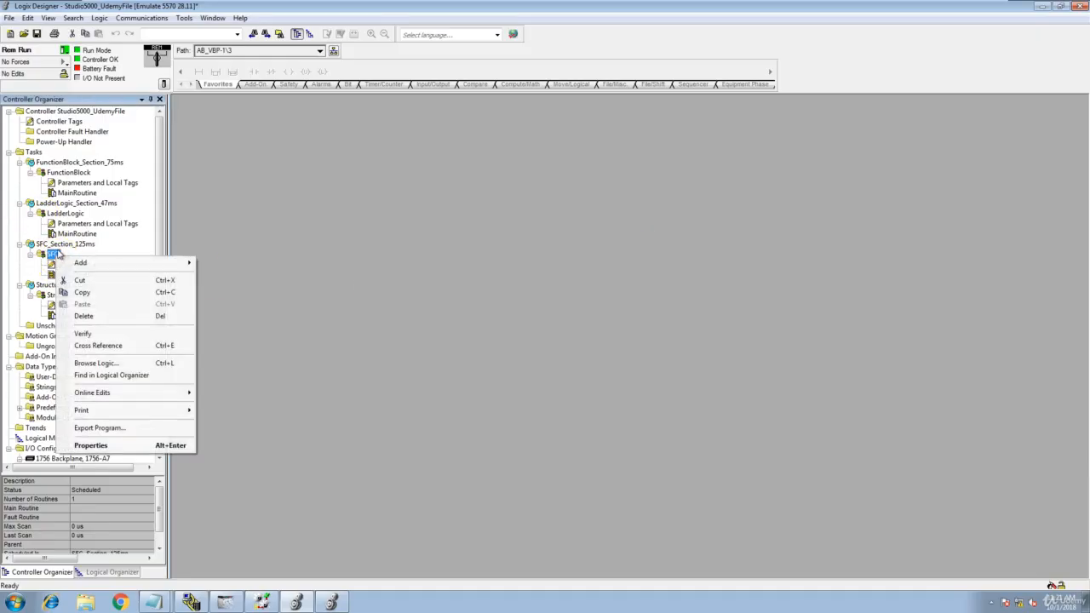
{"action": "left_click", "coordinate": [290, 240]}
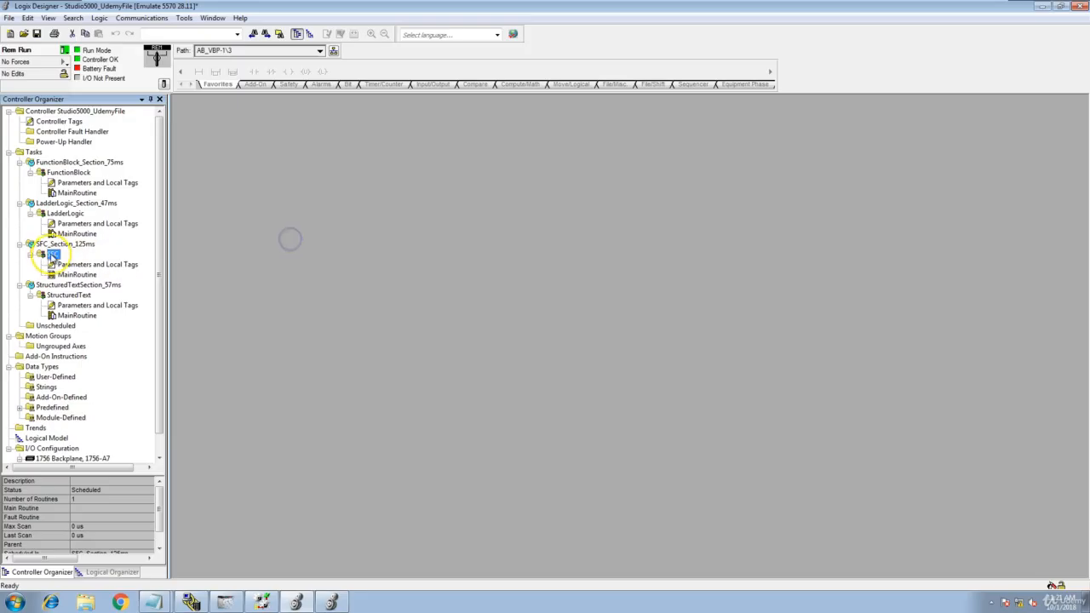
Assign MainRoutine as the main routine of the SFC program and apply the change
{"action": "right_click", "coordinate": [54, 255]}
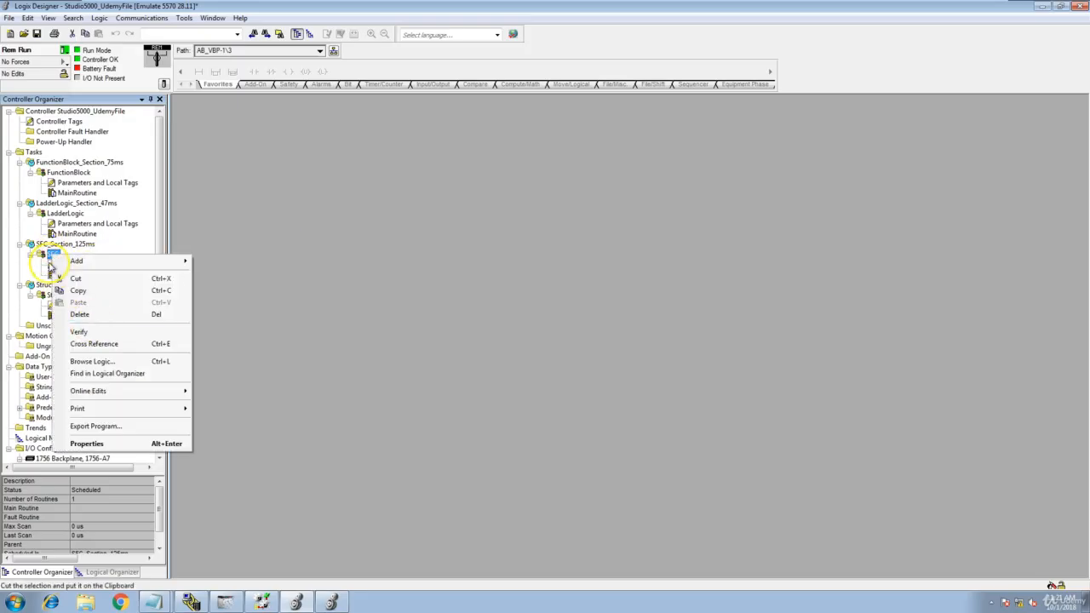
{"action": "left_click", "coordinate": [85, 444]}
{"action": "left_click", "coordinate": [379, 270]}
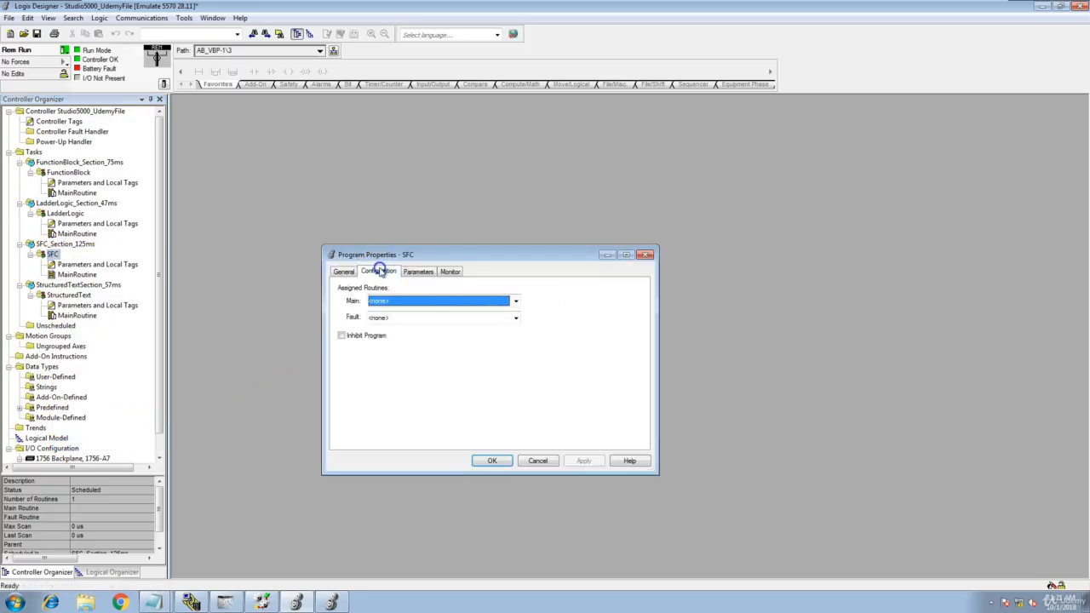
{"action": "left_click", "coordinate": [515, 301]}
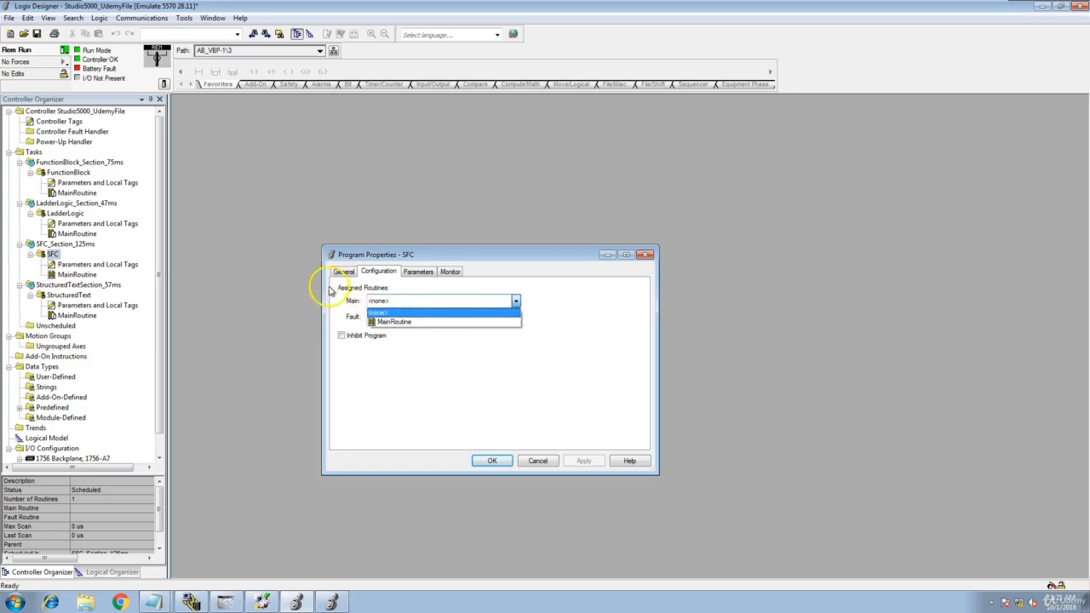
{"action": "left_click", "coordinate": [383, 321]}
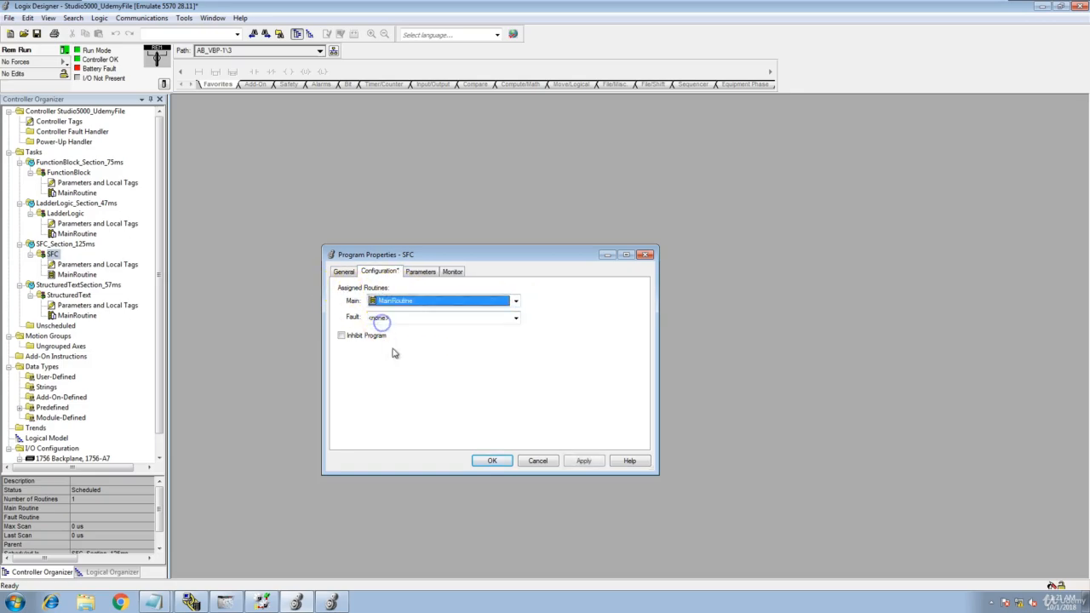
{"action": "left_click", "coordinate": [584, 461]}
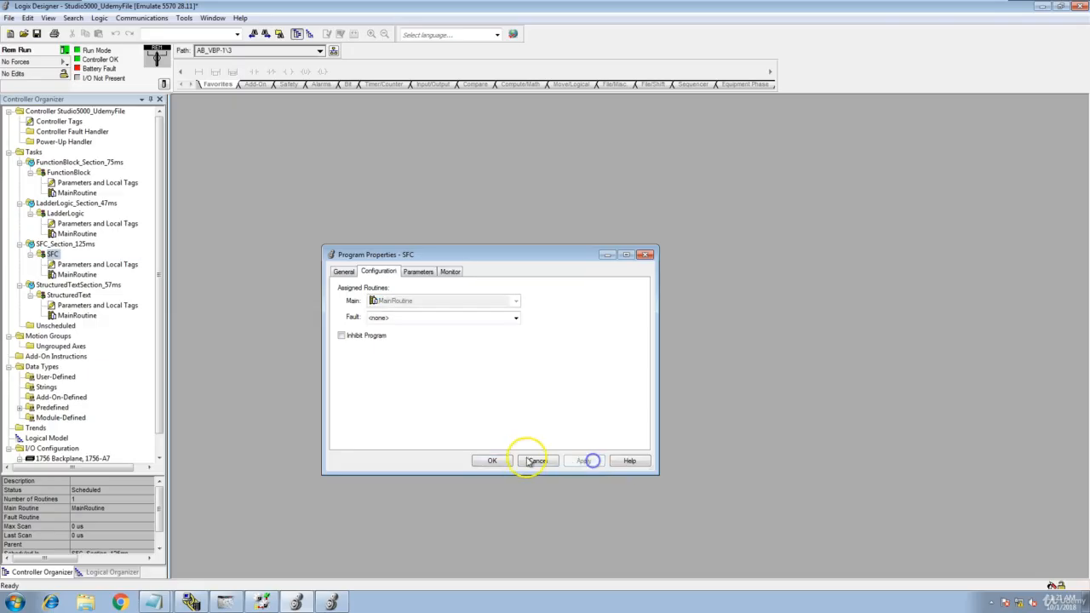
{"action": "left_click", "coordinate": [491, 461]}
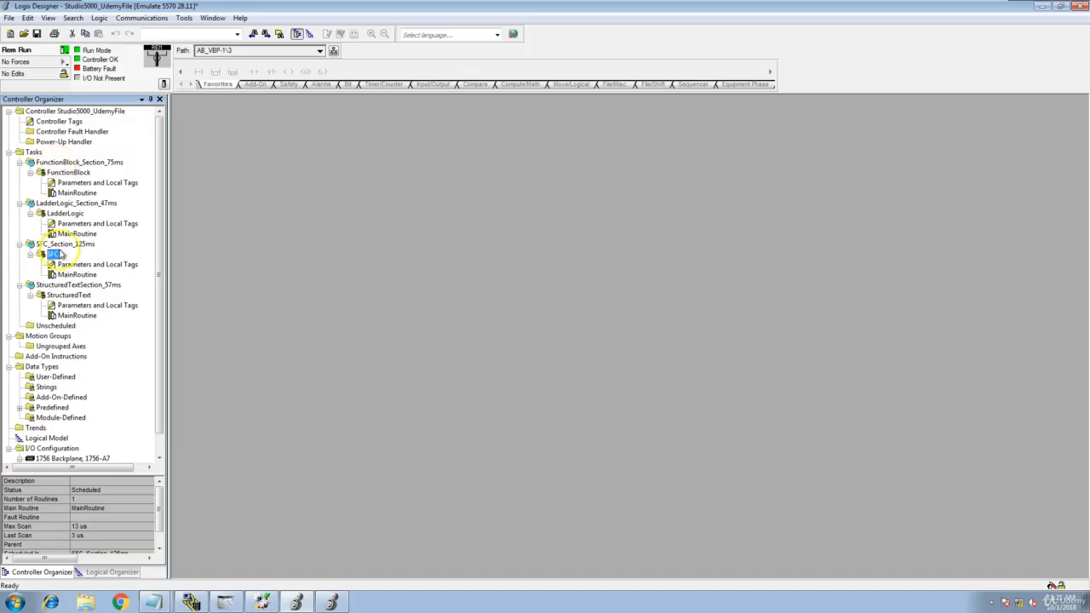
Collapse the function block, ladder logic, SFC and structured text programs and their tasks in the project tree
{"action": "left_click", "coordinate": [30, 213]}
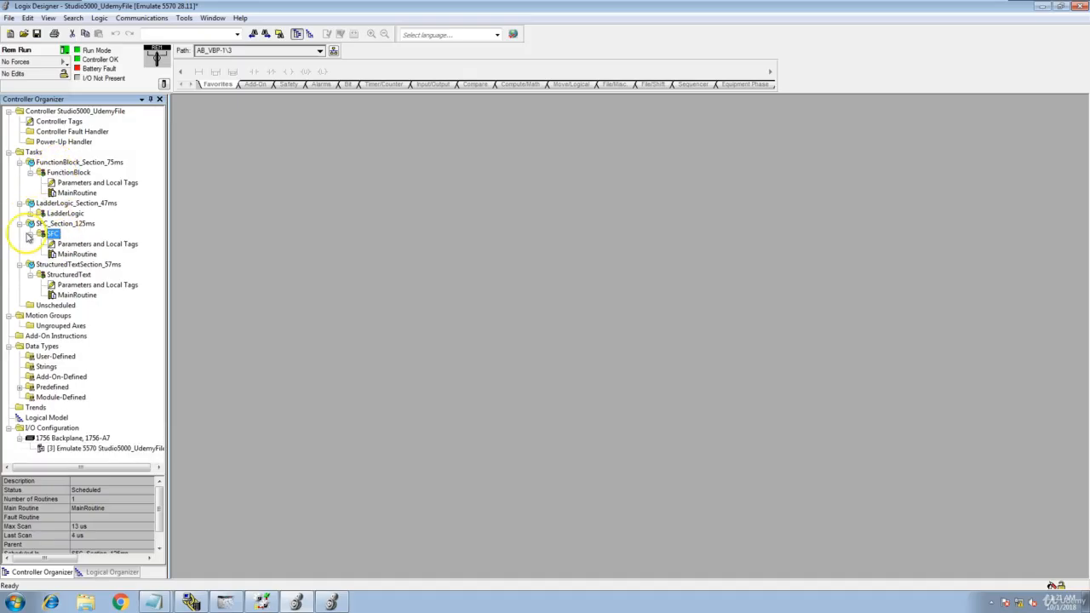
{"action": "left_click", "coordinate": [29, 234]}
{"action": "left_click", "coordinate": [30, 254]}
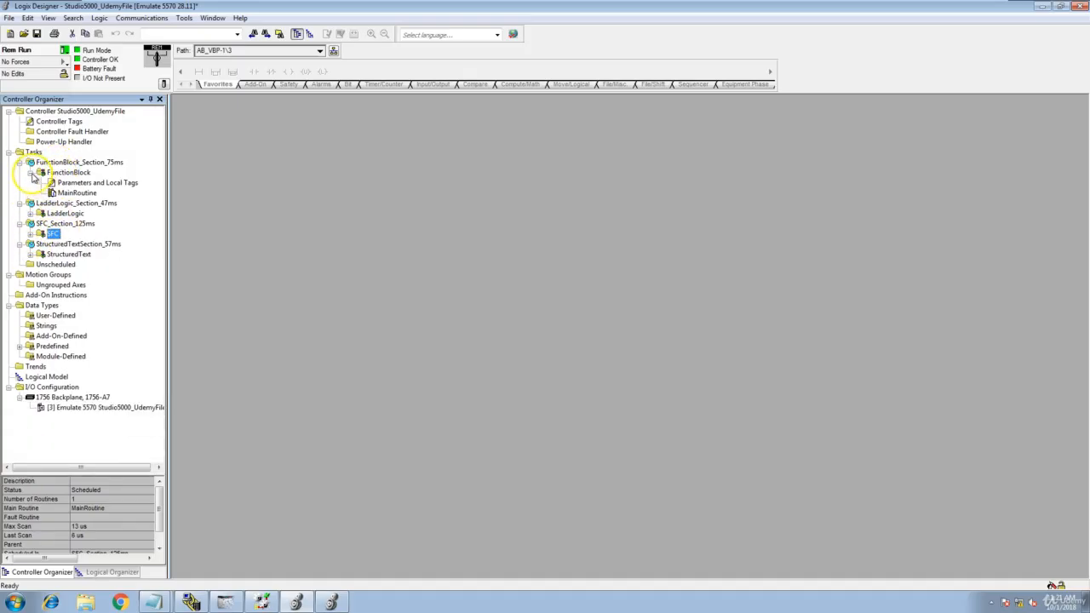
{"action": "left_click", "coordinate": [30, 172]}
{"action": "left_click", "coordinate": [18, 162]}
{"action": "left_click", "coordinate": [19, 172]}
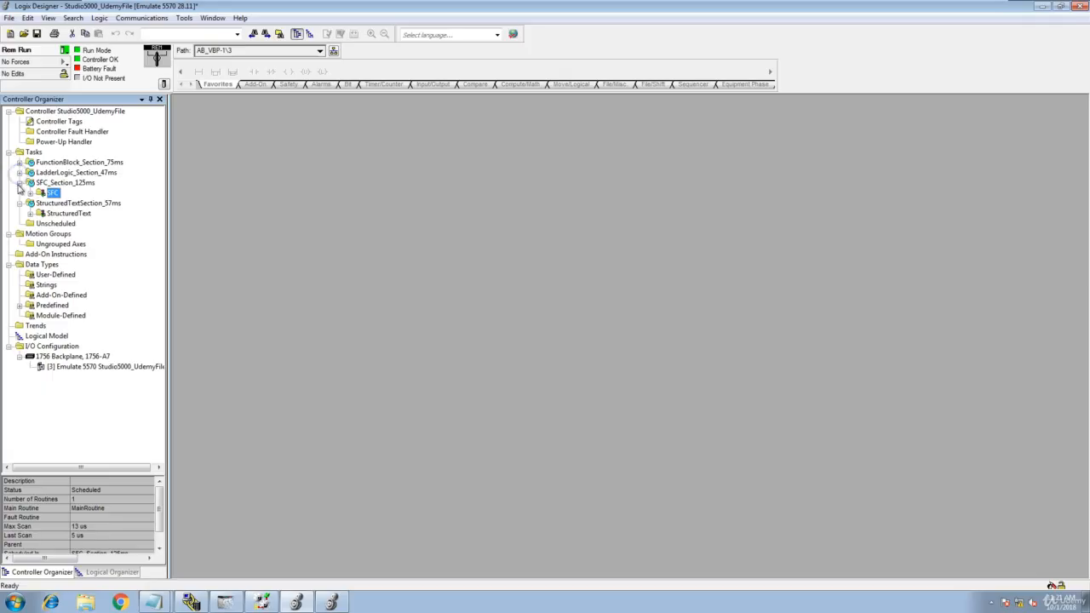
{"action": "left_click", "coordinate": [19, 182]}
{"action": "left_click", "coordinate": [18, 192]}
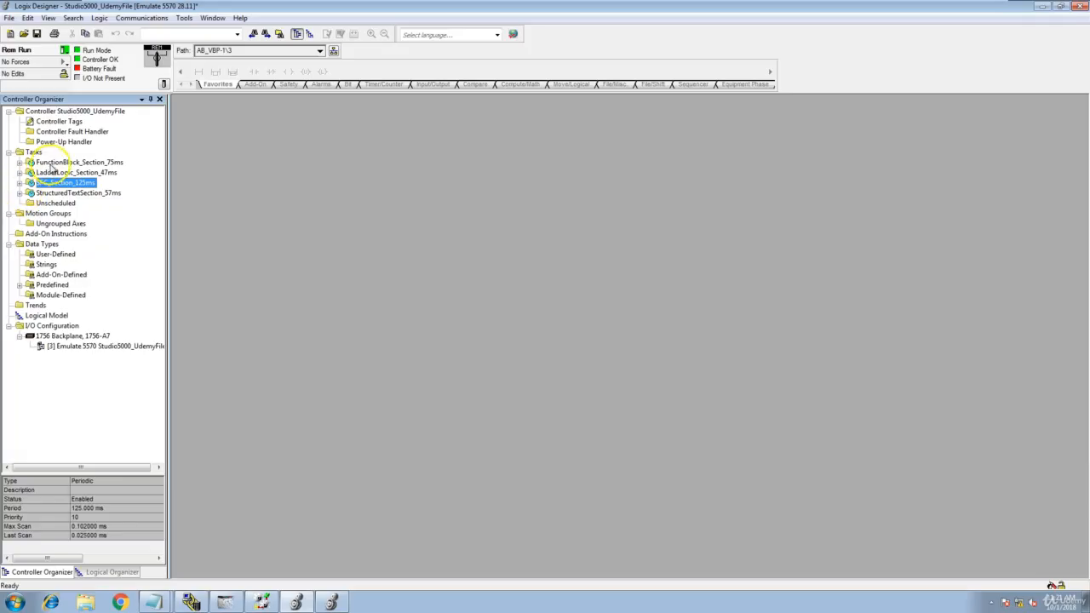
Rename the ladder logic task as A01_LadderLogic_Section_47ms and apply the change
{"action": "right_click", "coordinate": [42, 173]}
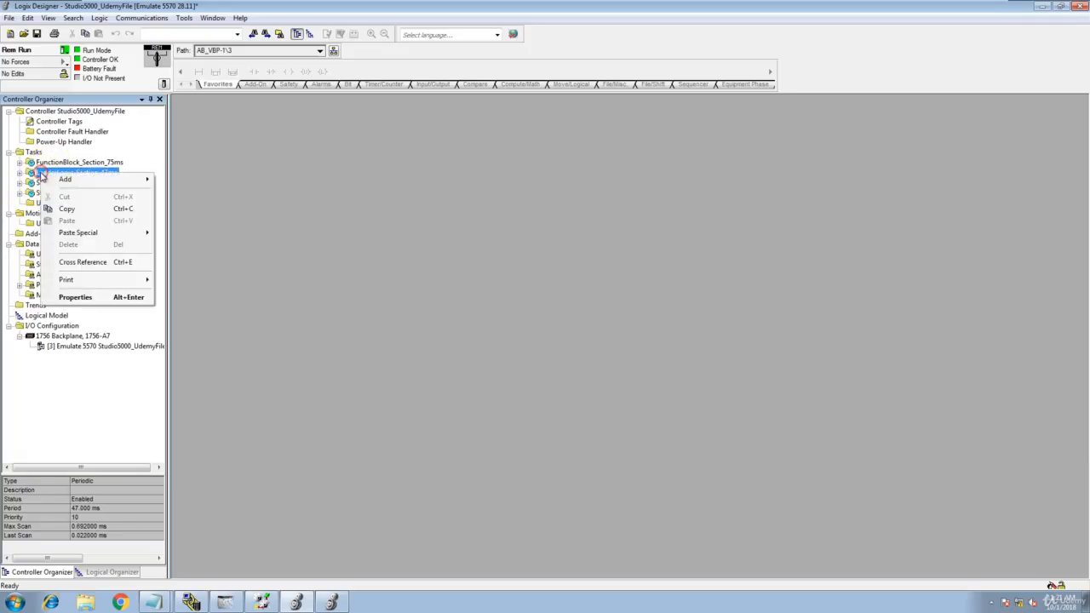
{"action": "mouse_move", "coordinate": [128, 179]}
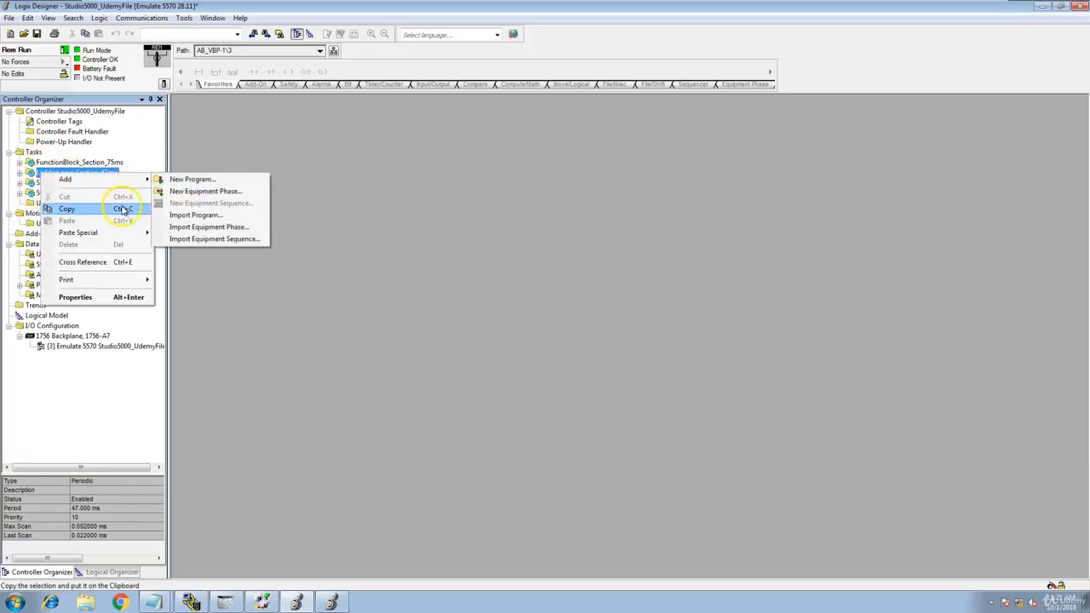
{"action": "left_click", "coordinate": [85, 297]}
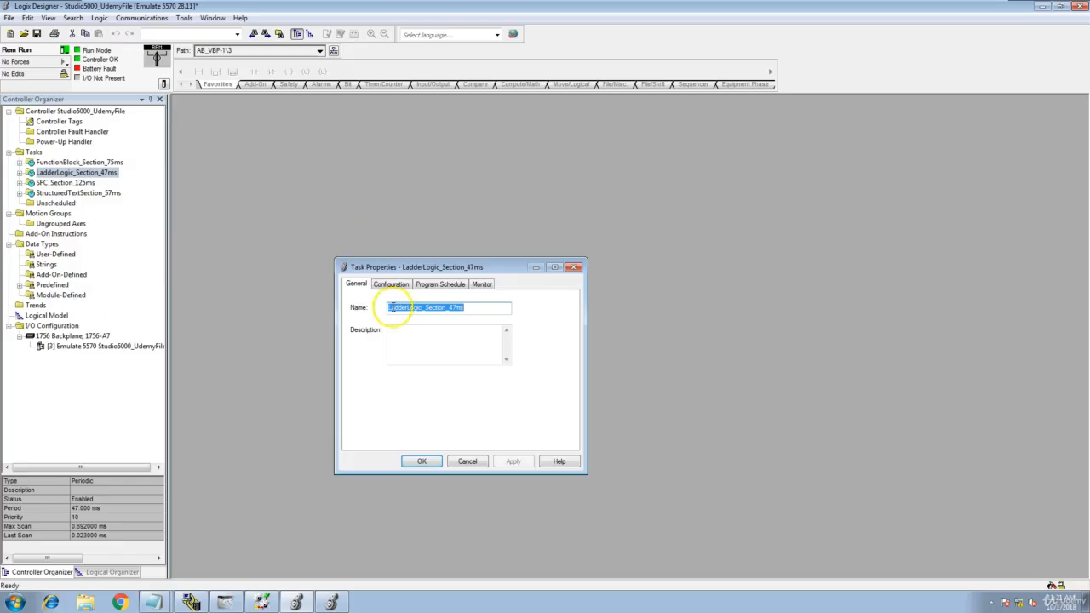
{"action": "left_click", "coordinate": [389, 310]}
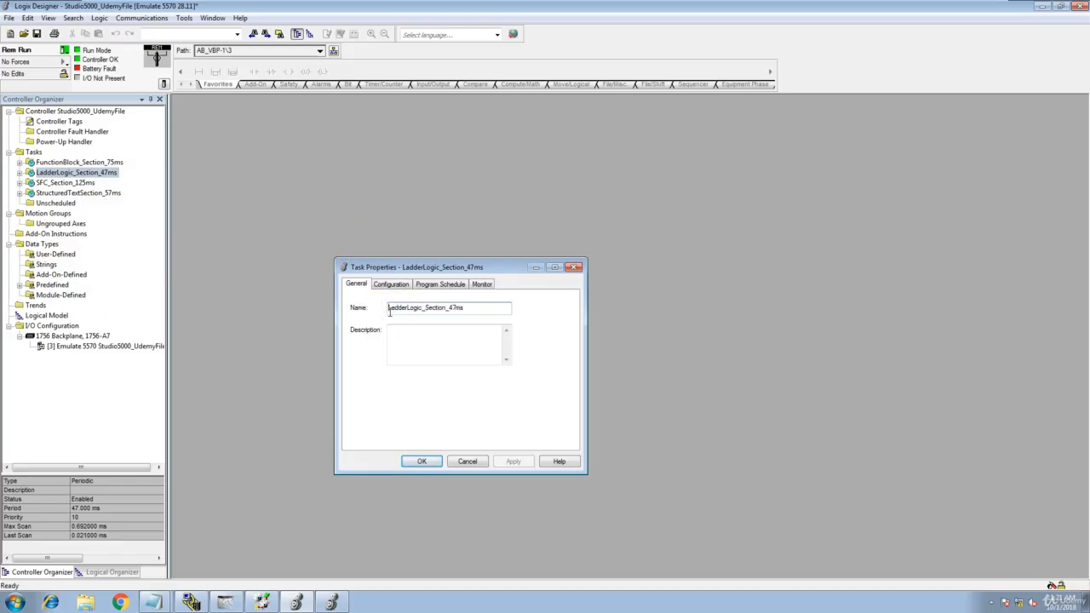
{"action": "type", "text": "A01_"}
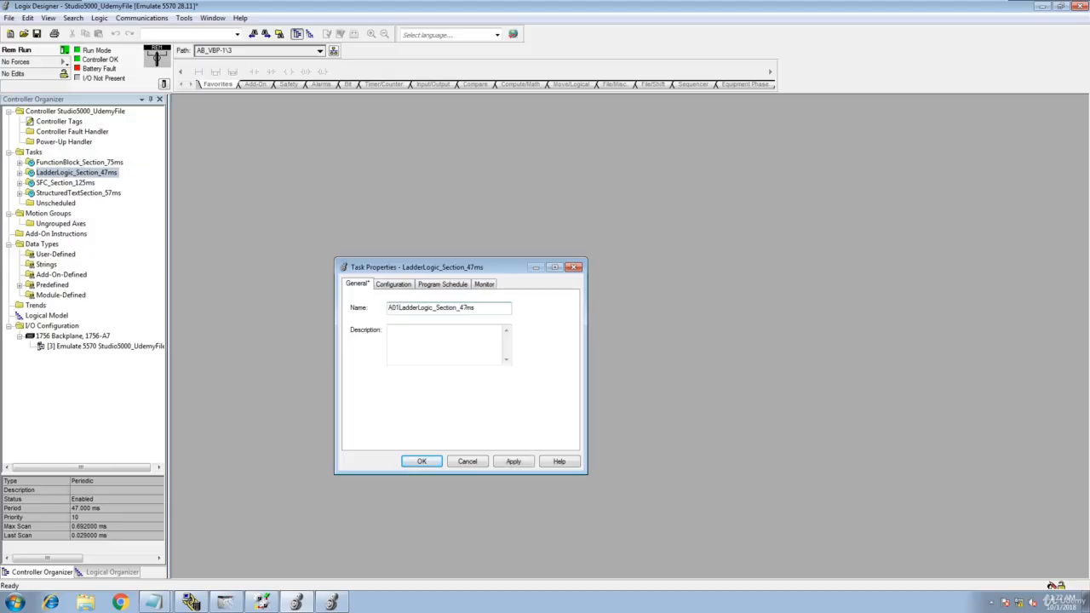
{"action": "left_click", "coordinate": [506, 463]}
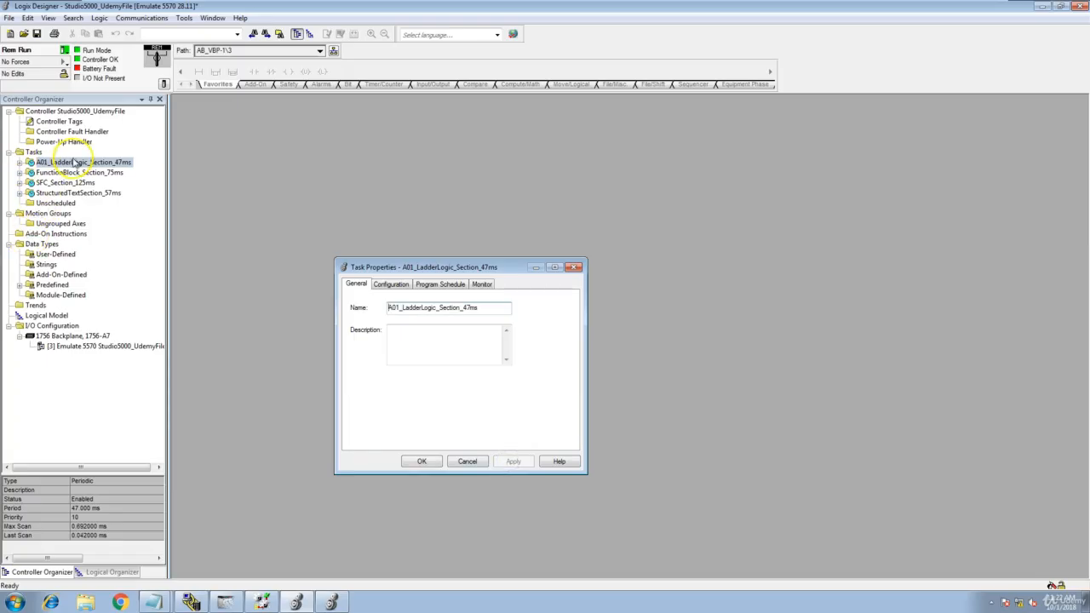
{"action": "left_click", "coordinate": [411, 460]}
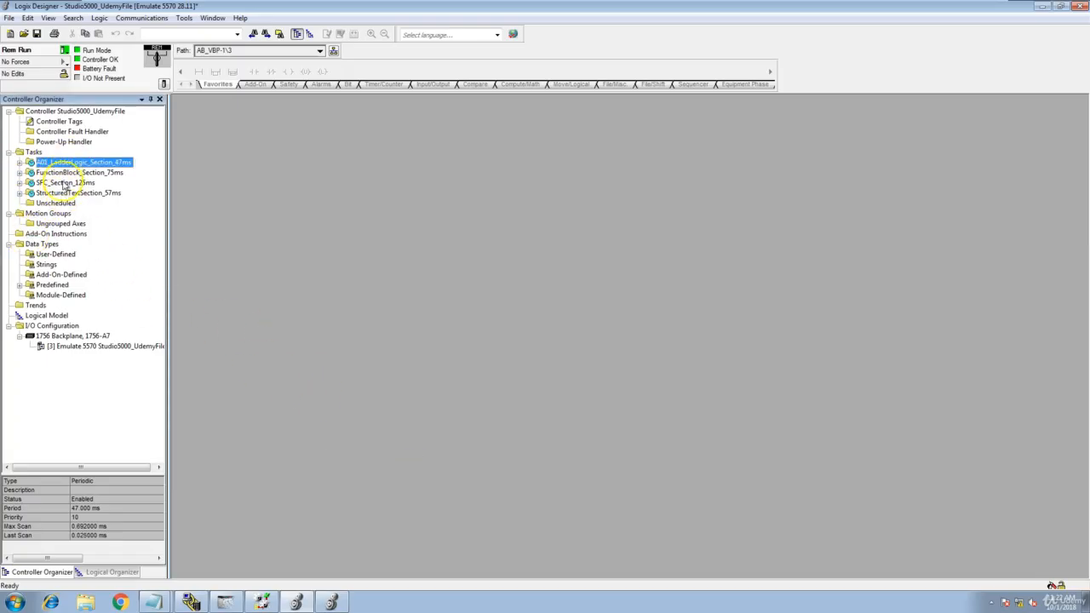
Rename the function block task as A02_FunctionBlock_Section_75ms and apply the change
{"action": "right_click", "coordinate": [74, 173]}
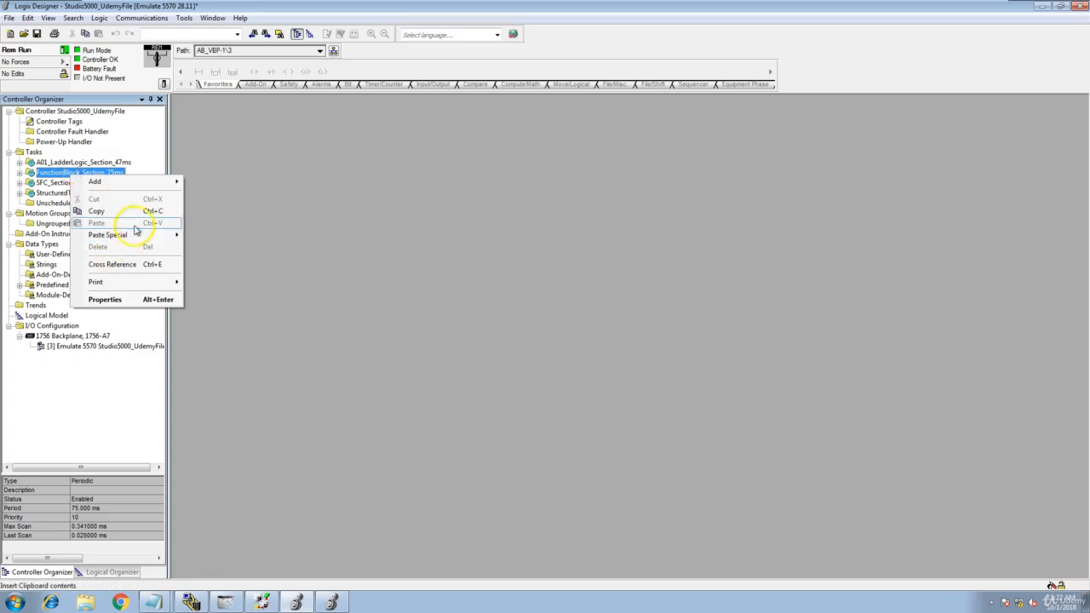
{"action": "left_click", "coordinate": [122, 298]}
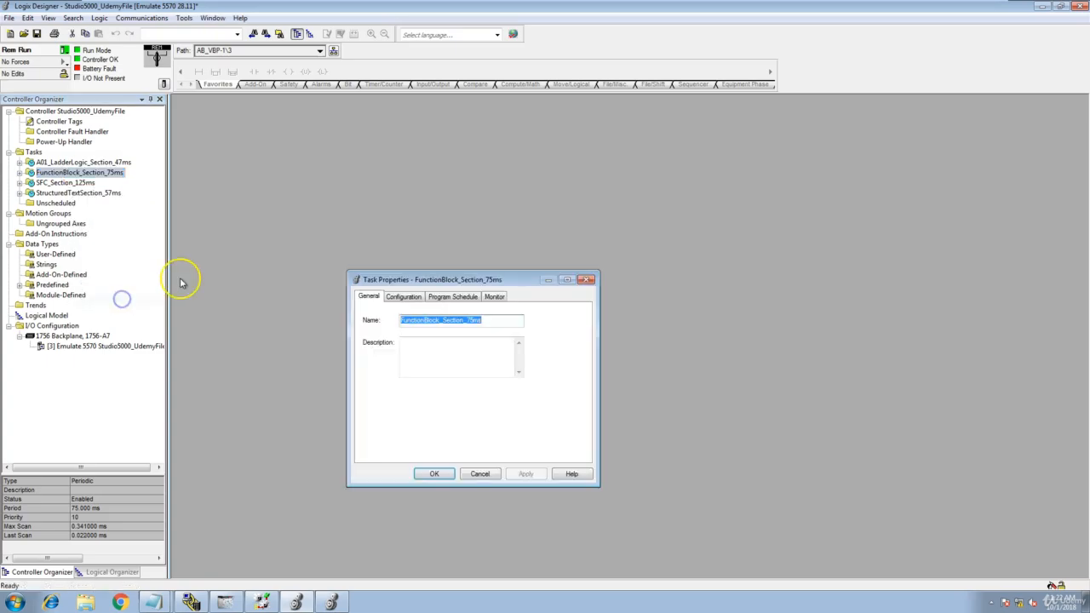
{"action": "left_click", "coordinate": [401, 322]}
{"action": "type", "text": "A"}
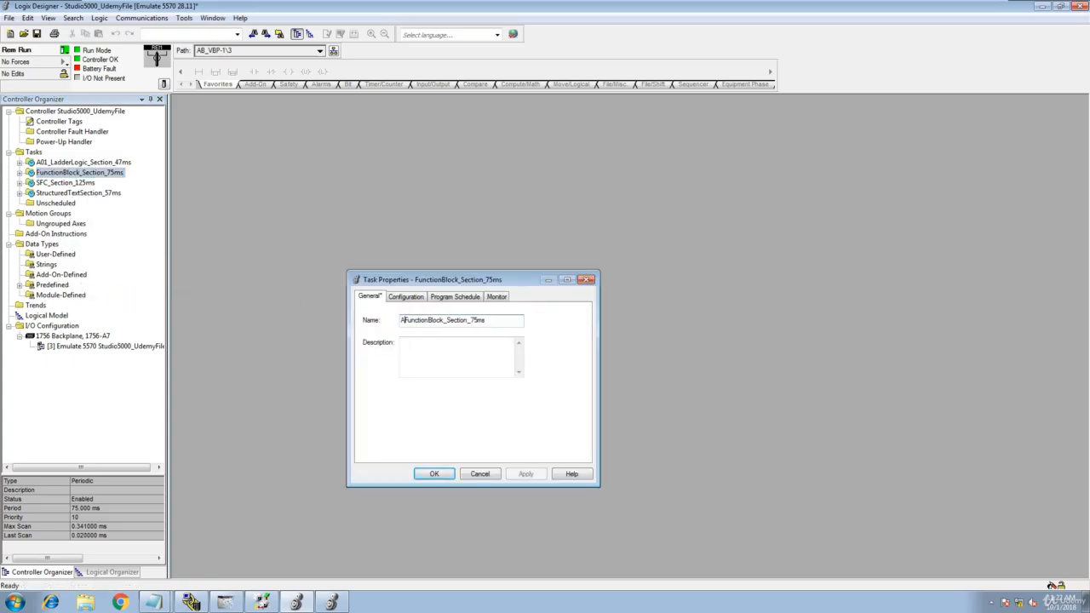
{"action": "type", "text": "0"}
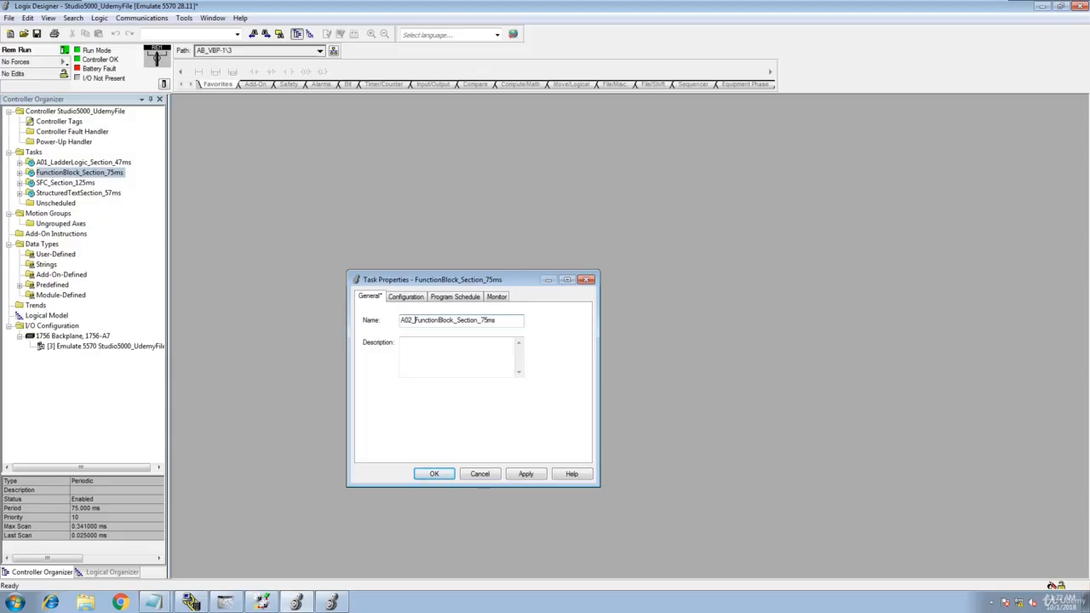
{"action": "type", "text": "2_"}
{"action": "left_click", "coordinate": [525, 474]}
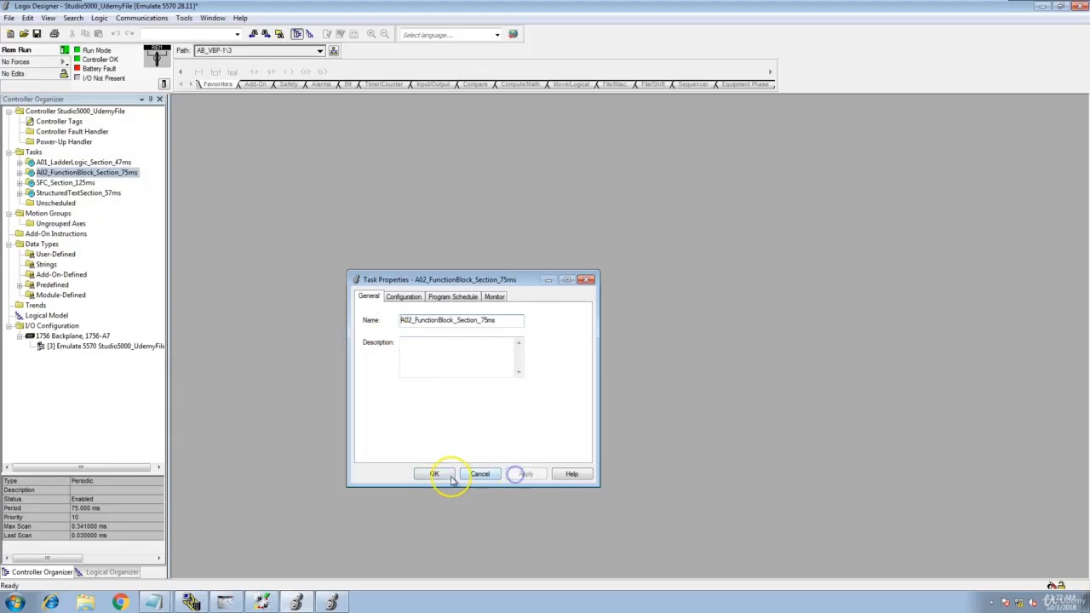
{"action": "left_click", "coordinate": [451, 479]}
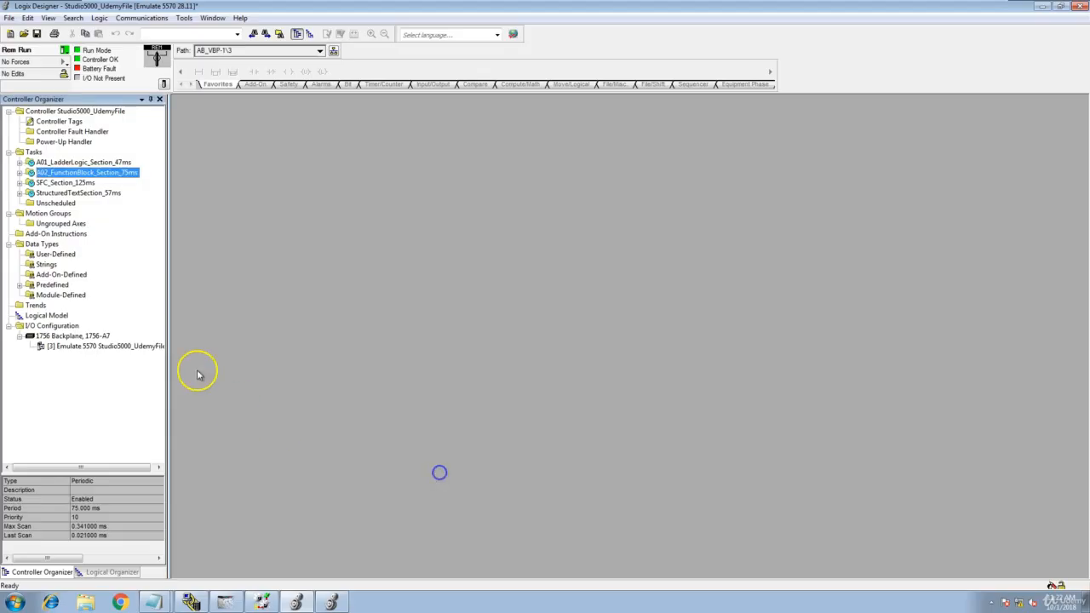
Rename the SFC task as A03_SFC_Section_125ms and apply the change
{"action": "left_click", "coordinate": [54, 183]}
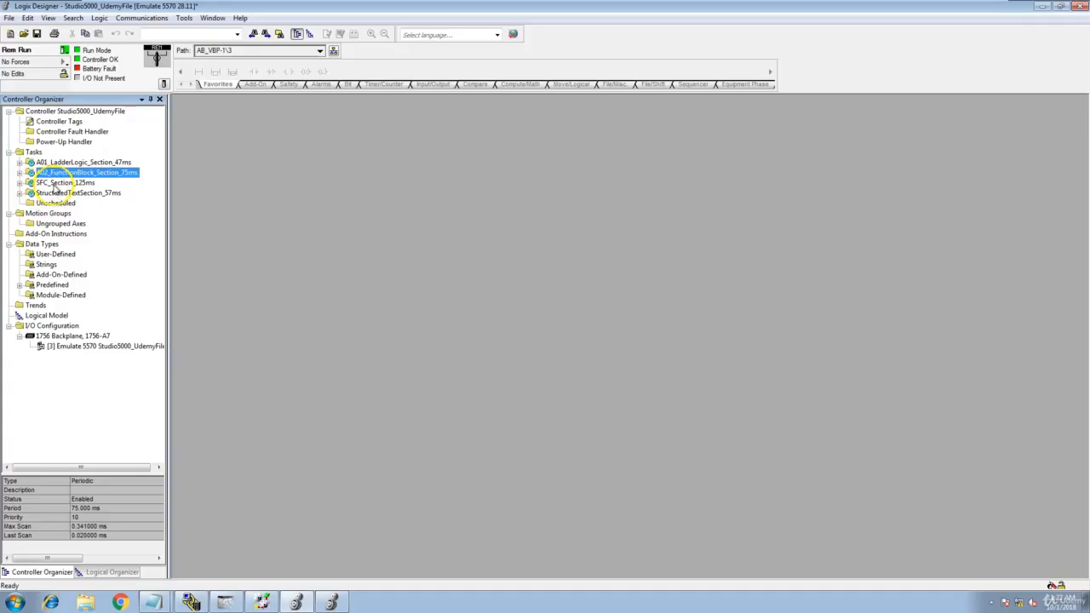
{"action": "right_click", "coordinate": [54, 183]}
{"action": "left_click", "coordinate": [88, 308]}
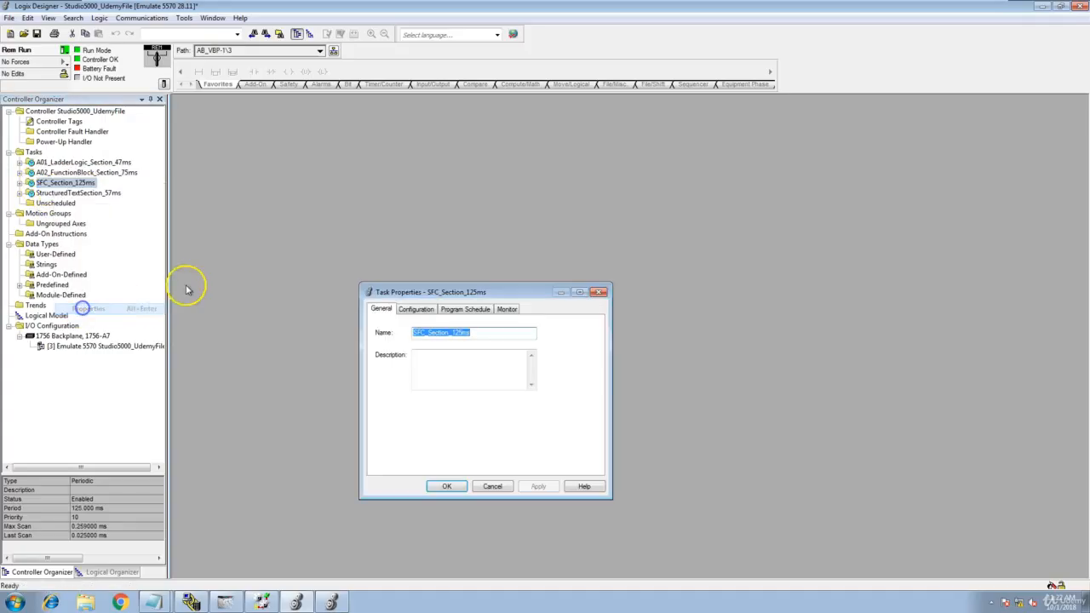
{"action": "left_click", "coordinate": [412, 336]}
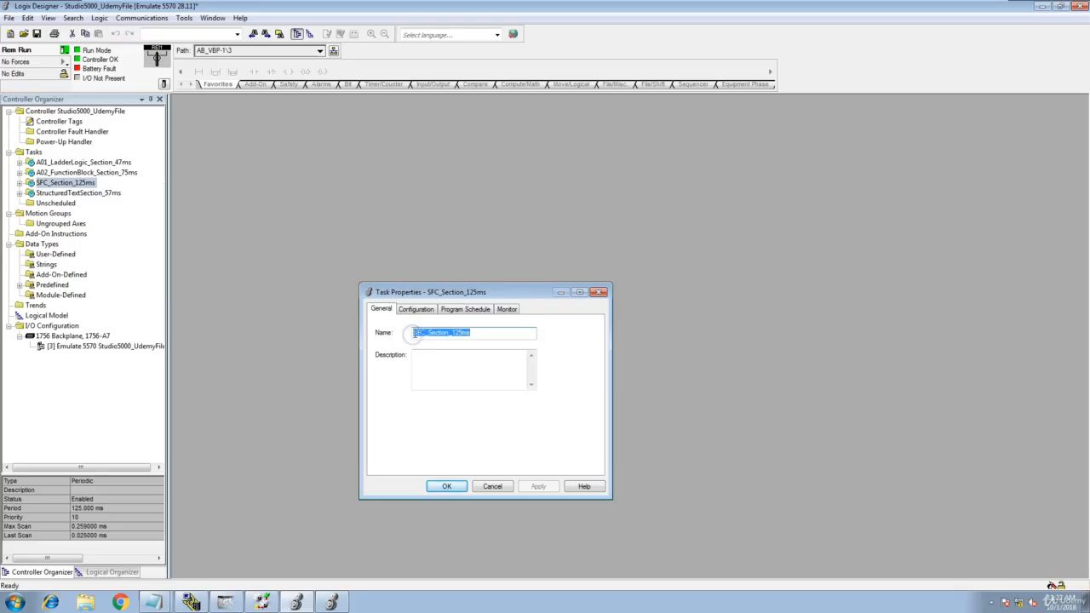
{"action": "left_click", "coordinate": [413, 333]}
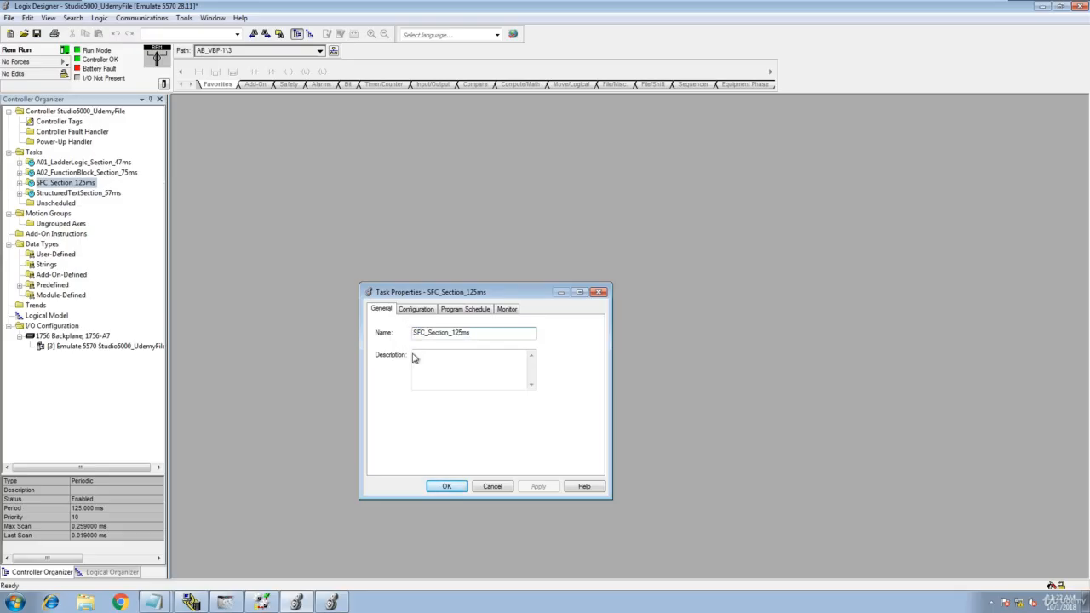
{"action": "type", "text": "A03_"}
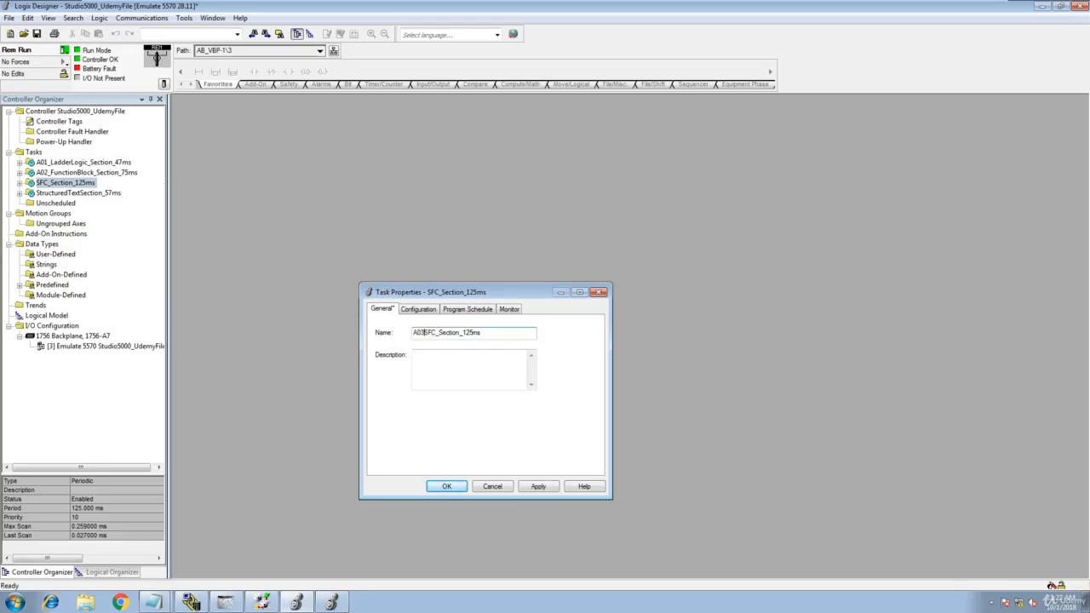
{"action": "left_click", "coordinate": [538, 486]}
{"action": "left_click", "coordinate": [446, 487]}
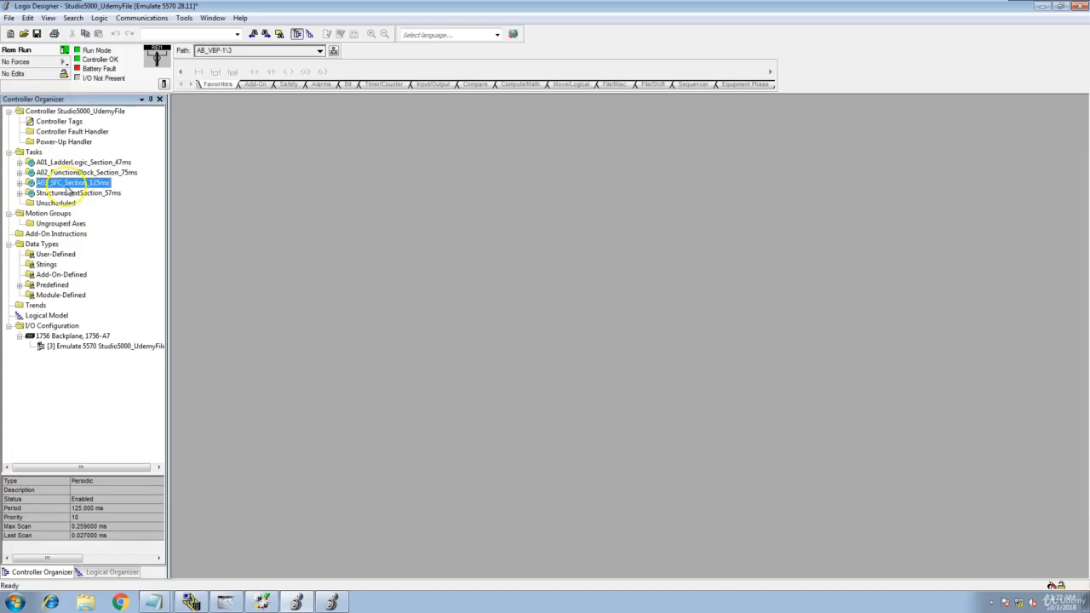
Rename the structured text task as A04_StructuredTextSection_57ms and apply the change
{"action": "left_click", "coordinate": [62, 193]}
{"action": "right_click", "coordinate": [62, 193]}
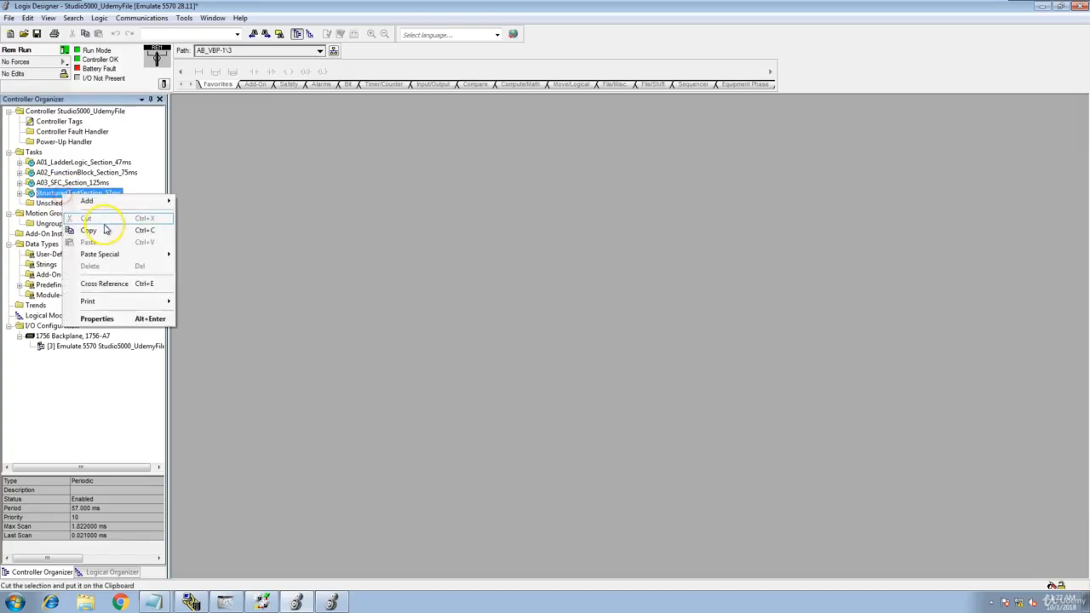
{"action": "left_click", "coordinate": [114, 319]}
{"action": "left_click", "coordinate": [427, 347]}
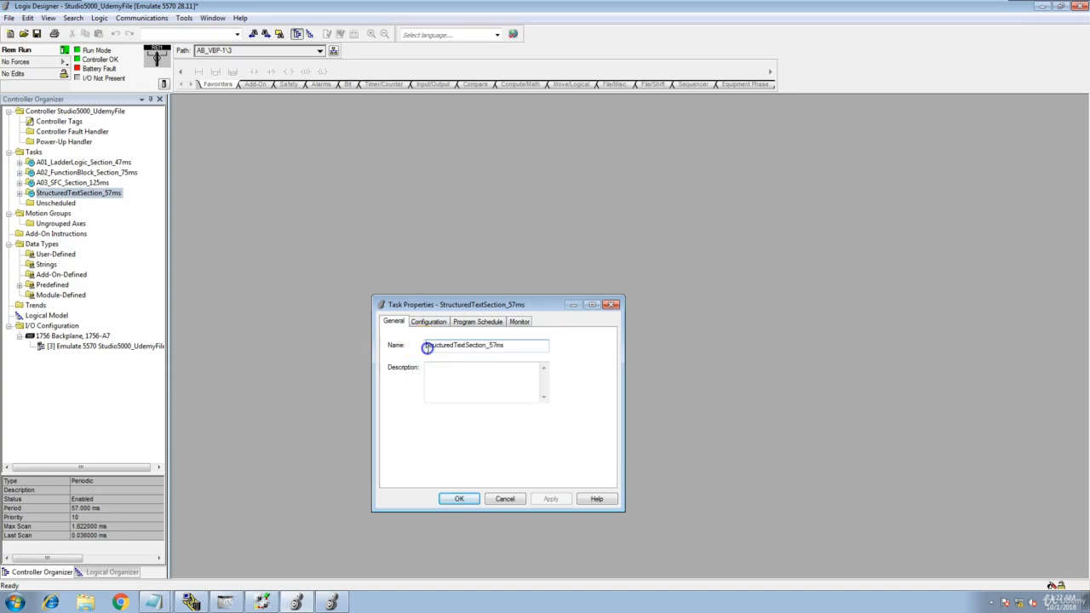
{"action": "type", "text": "A"}
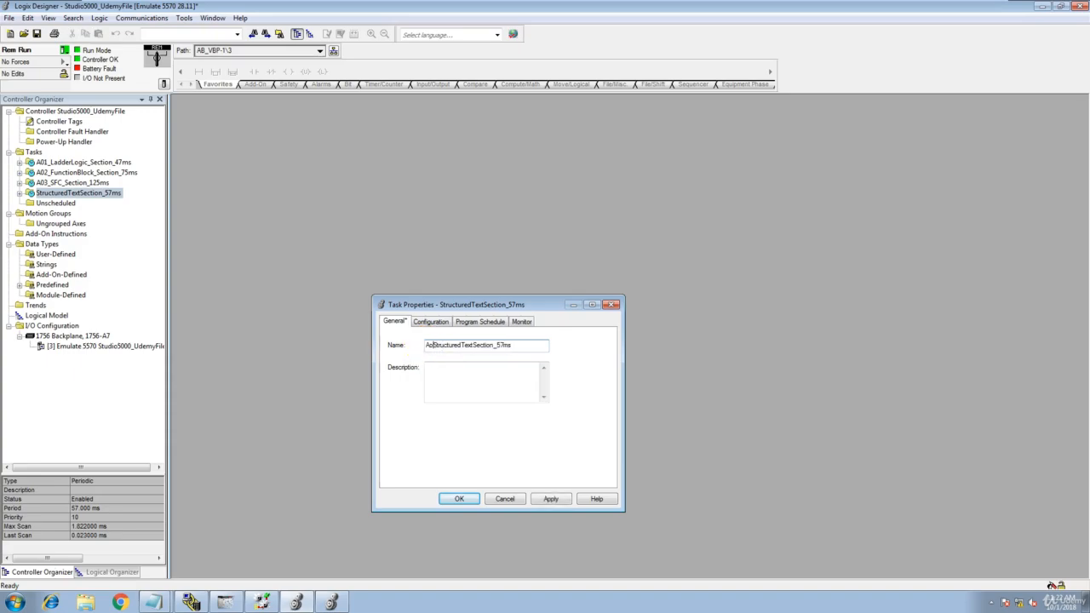
{"action": "type", "text": "04_"}
{"action": "left_click", "coordinate": [540, 499]}
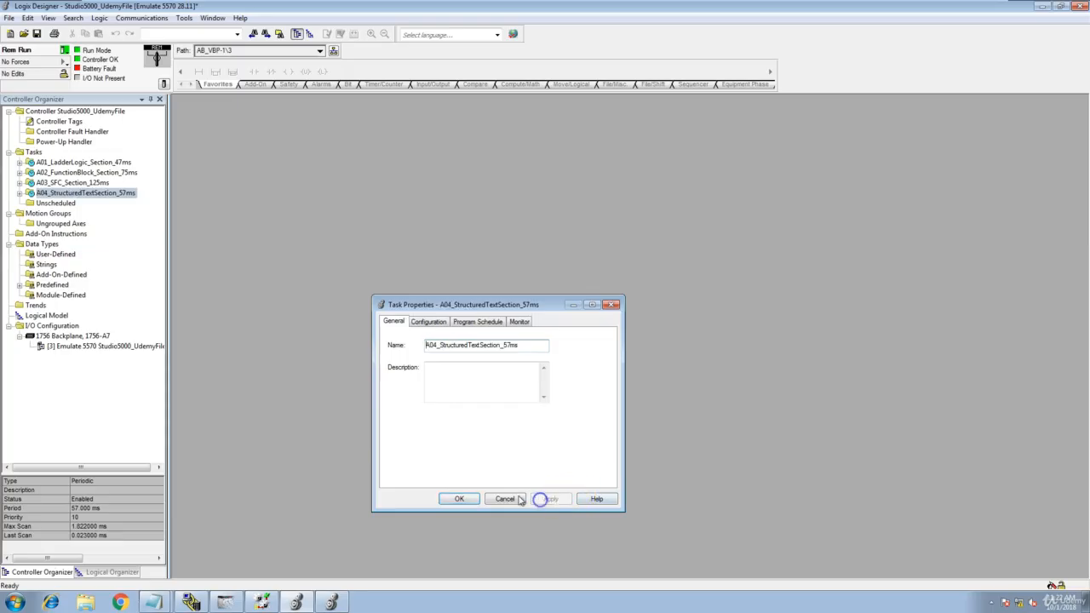
{"action": "left_click", "coordinate": [459, 499]}
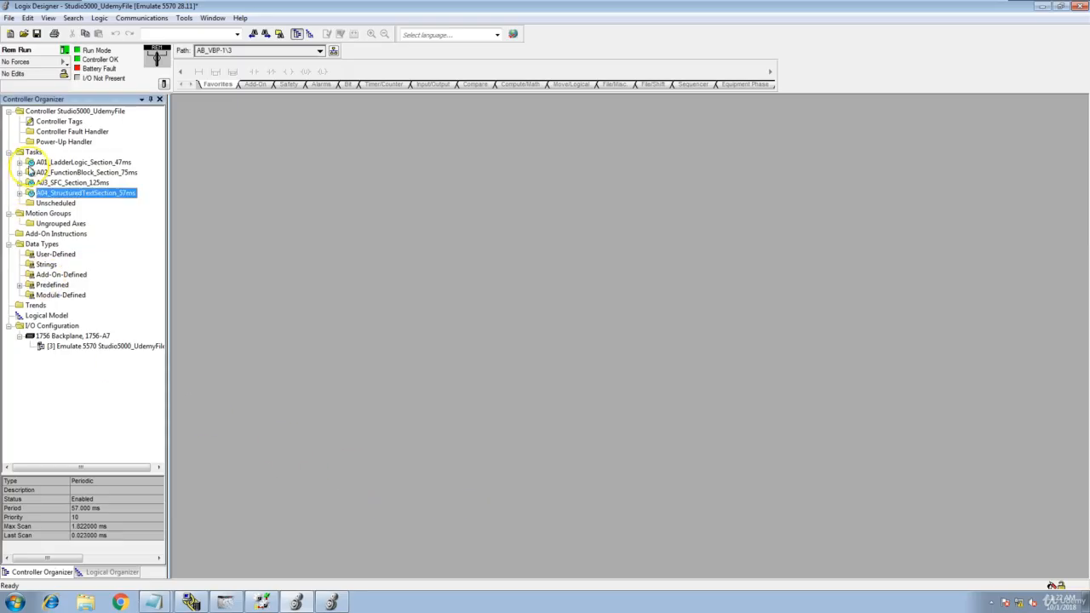
Expand all four numbered tasks and their programs in the project tree to review the main routines
{"action": "left_click", "coordinate": [20, 162]}
{"action": "left_click", "coordinate": [20, 182]}
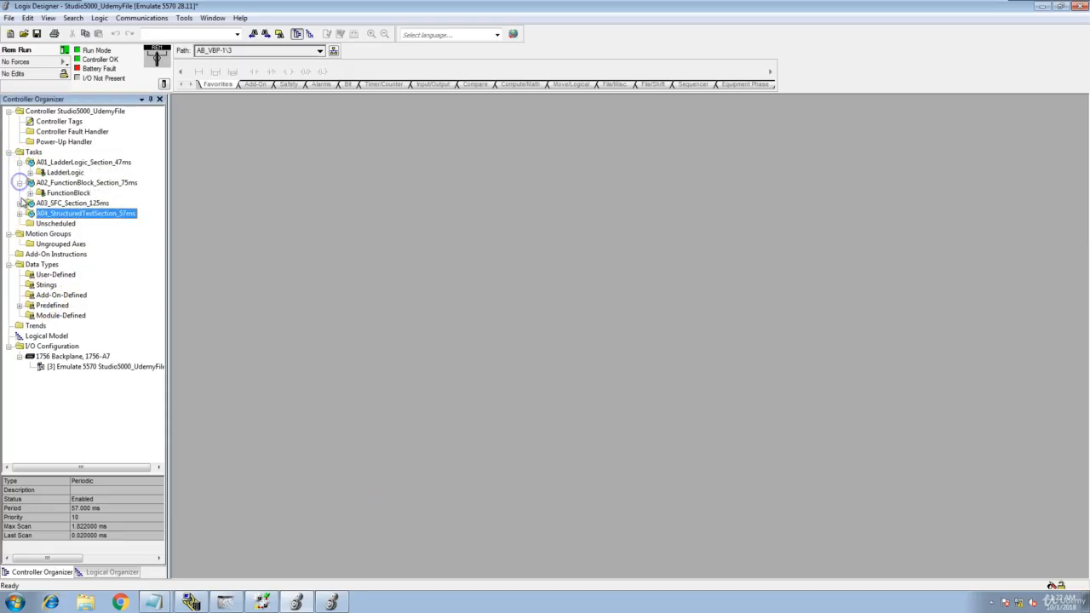
{"action": "left_click", "coordinate": [19, 202]}
{"action": "left_click", "coordinate": [20, 223]}
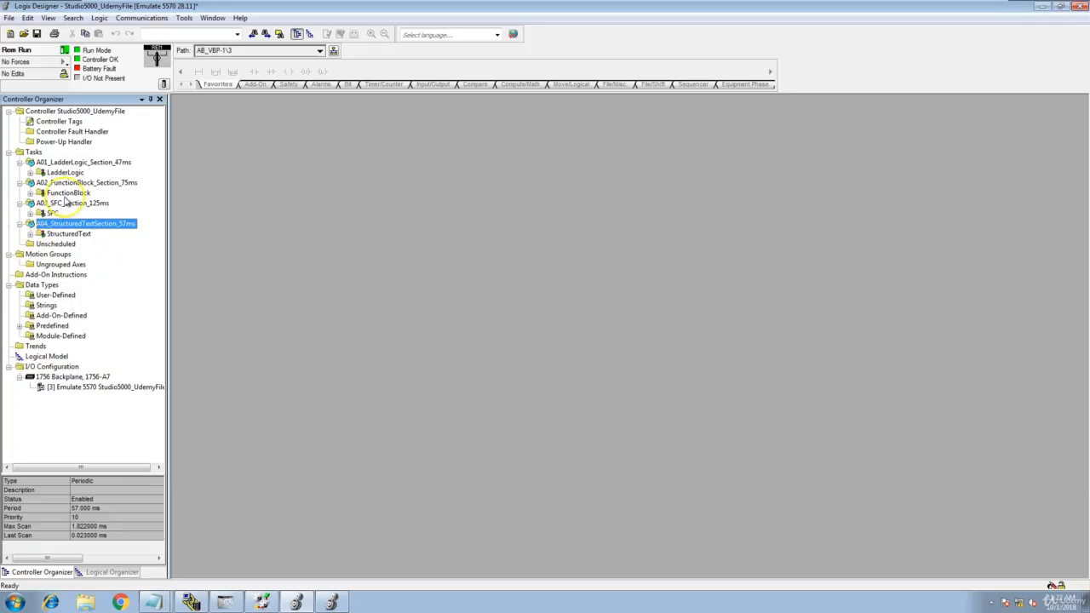
{"action": "left_click", "coordinate": [30, 172]}
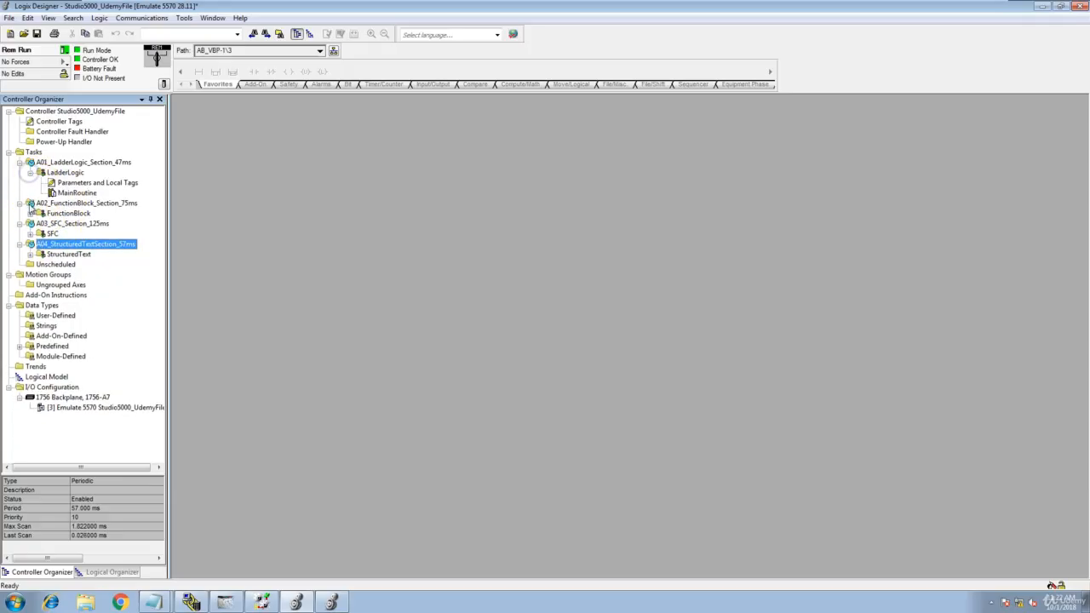
{"action": "left_click", "coordinate": [30, 213]}
{"action": "left_click", "coordinate": [30, 254]}
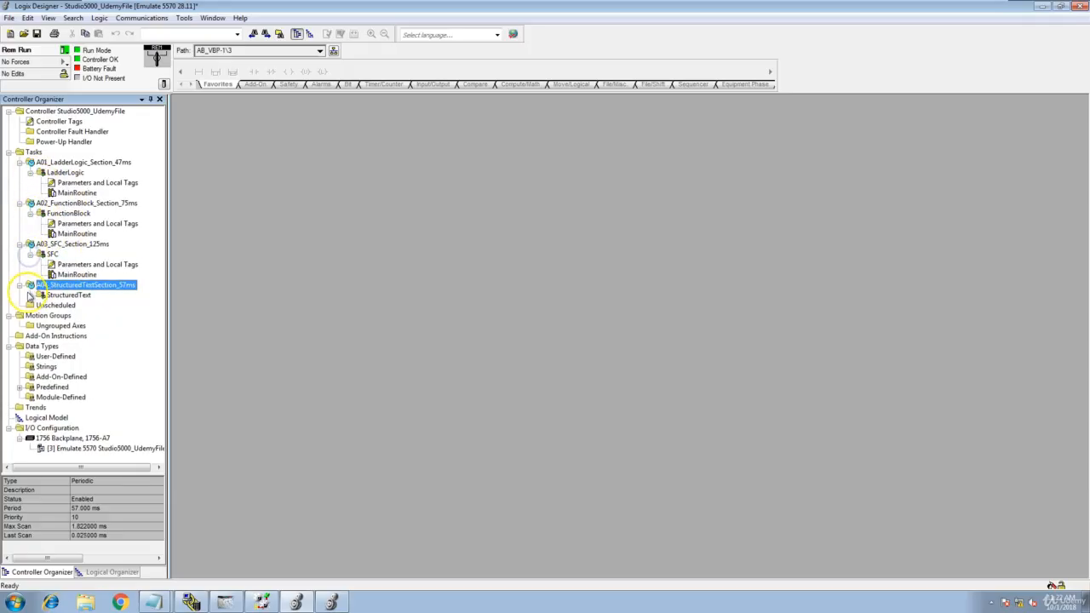
{"action": "left_click", "coordinate": [30, 294]}
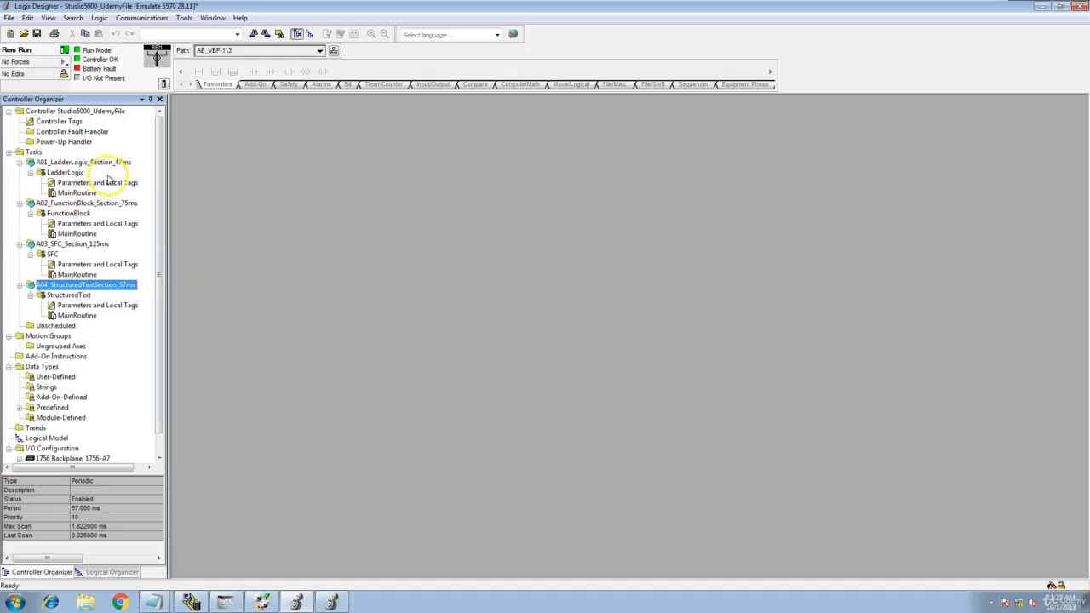
{"action": "left_click", "coordinate": [32, 152]}
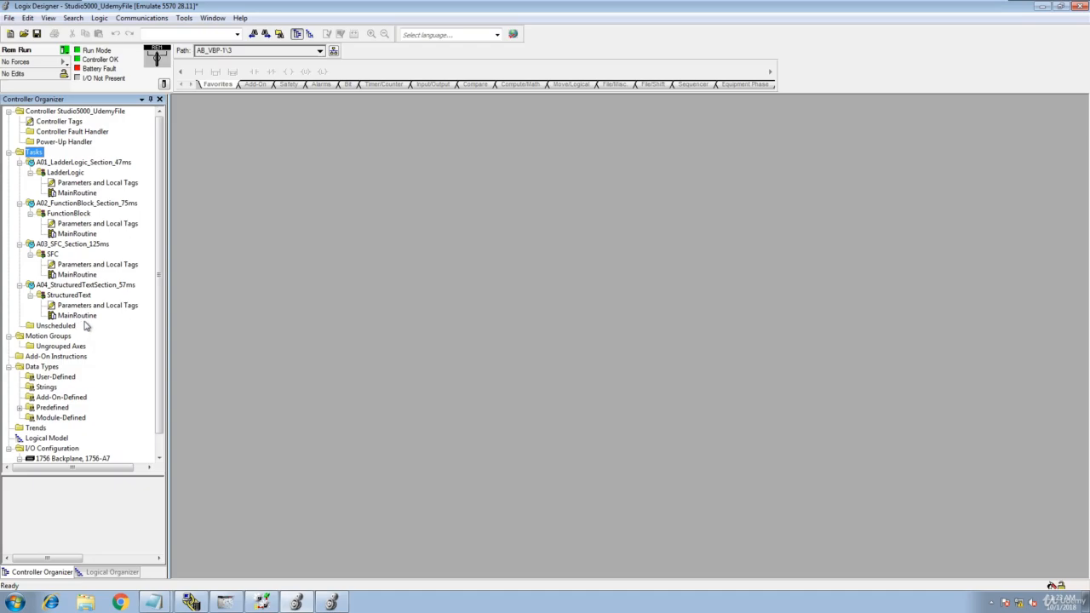
{"action": "left_click", "coordinate": [156, 242]}
Launch the Studio5000 Task Monitor utility from the installed Rockwell Software programs and move its window clear of the project tree
{"action": "left_click", "coordinate": [15, 602]}
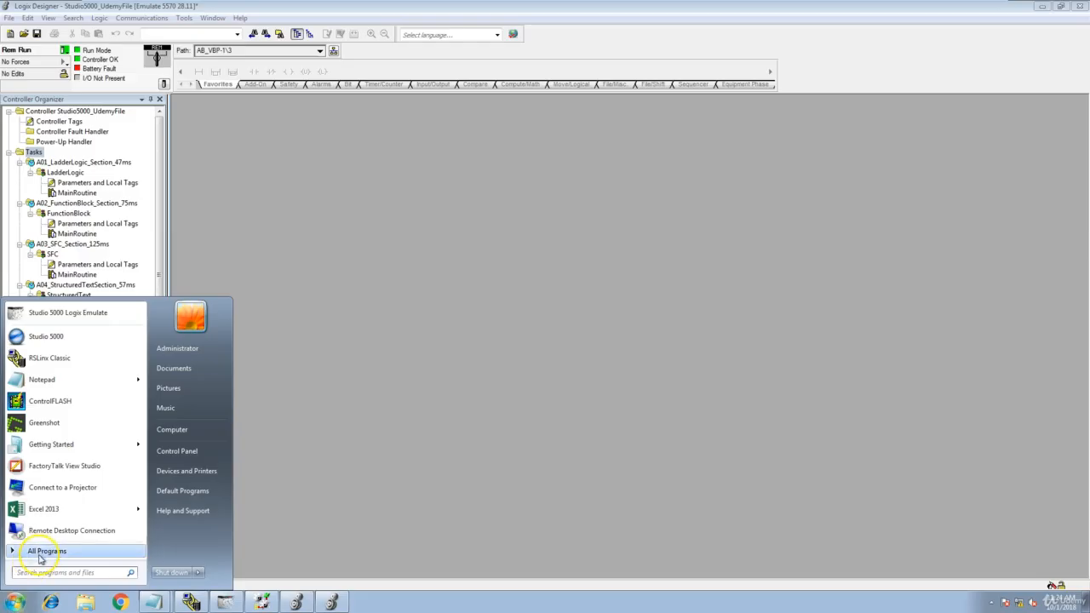
{"action": "left_click", "coordinate": [38, 552]}
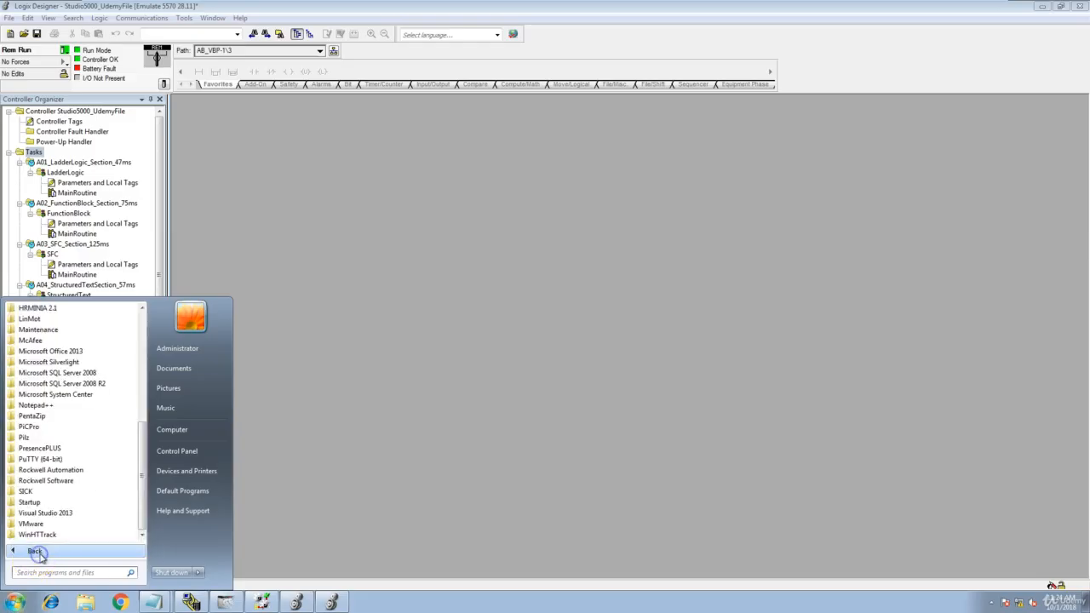
{"action": "left_click", "coordinate": [49, 483]}
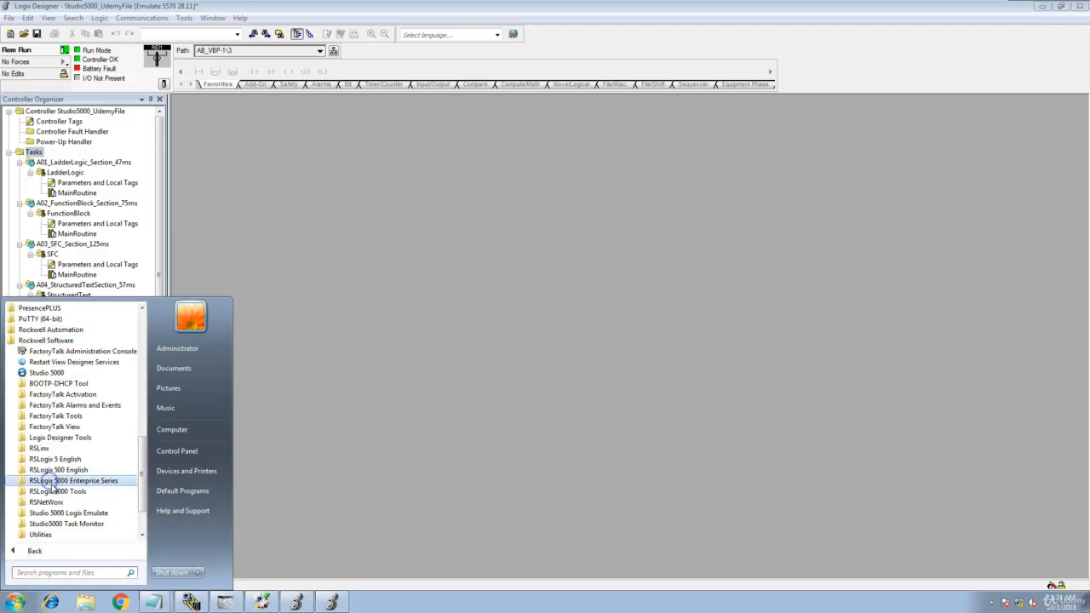
{"action": "left_click", "coordinate": [79, 494]}
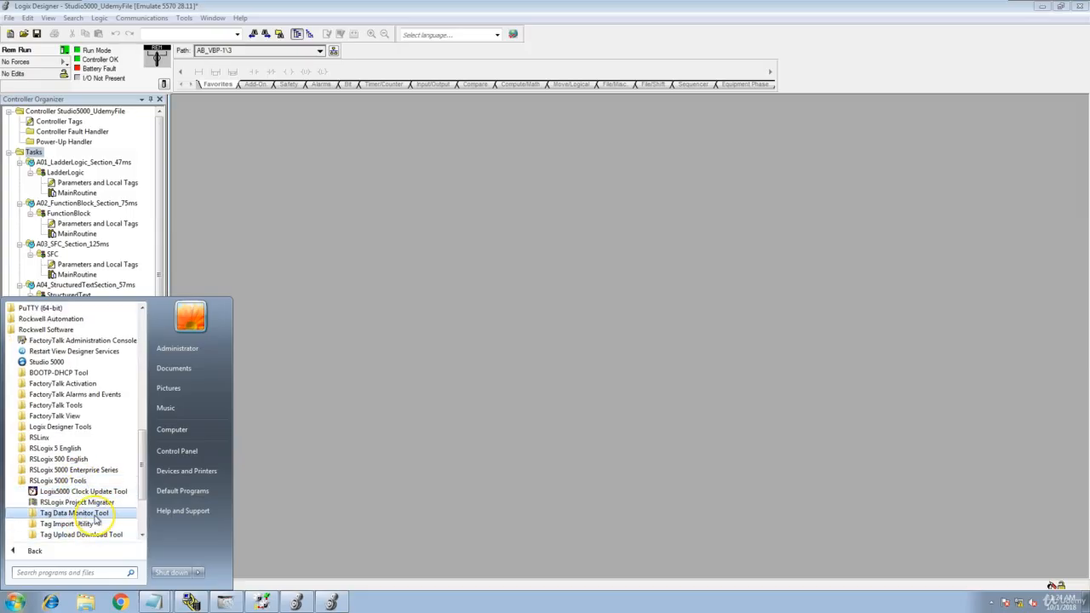
{"action": "left_click_drag", "start_coordinate": [128, 493], "coordinate": [140, 507]}
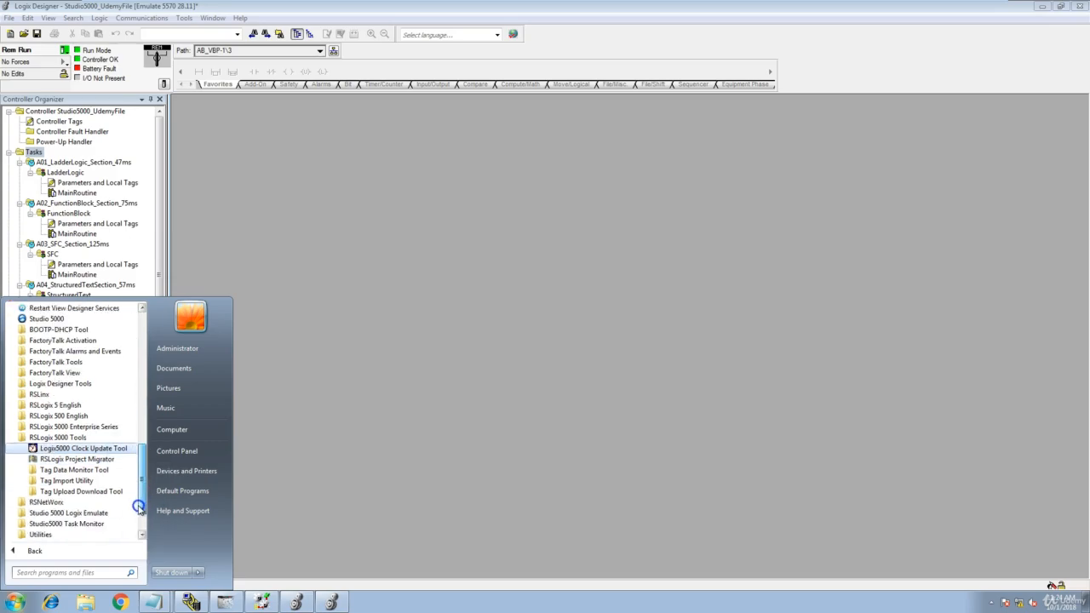
{"action": "left_click", "coordinate": [71, 526]}
{"action": "left_click", "coordinate": [75, 527]}
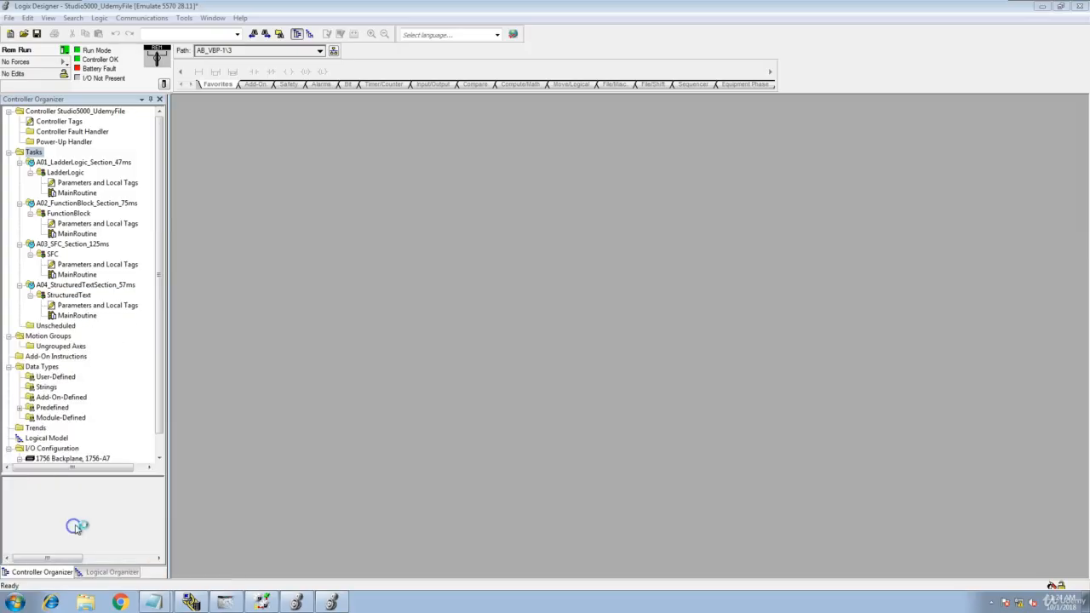
{"action": "left_click_drag", "start_coordinate": [278, 116], "coordinate": [439, 150]}
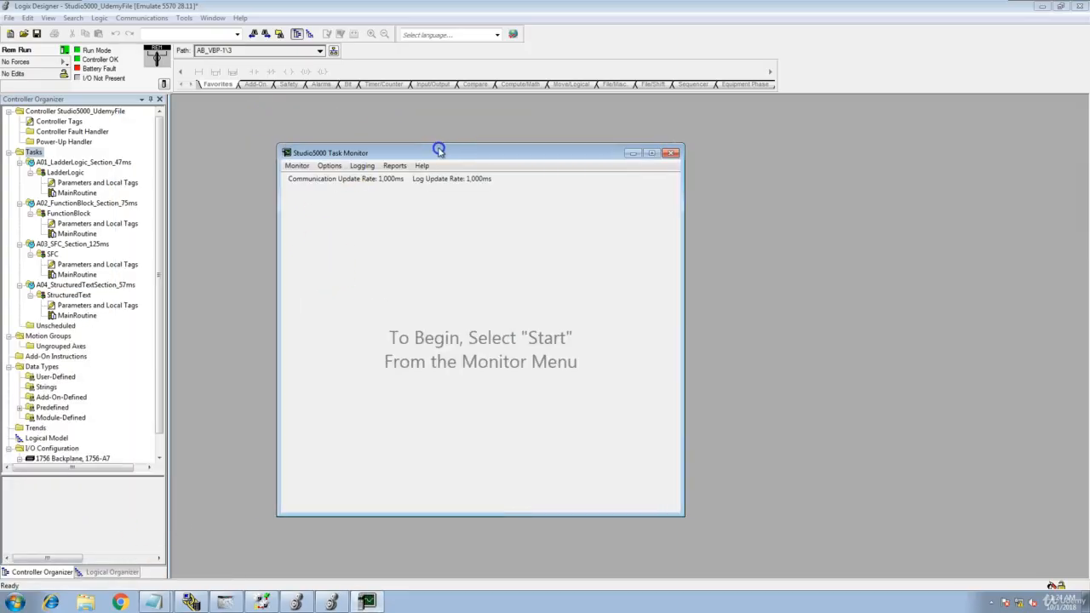
Start a monitoring session and try to choose the slot 03 Studio5000_UdemyFile emulator in the AB_VBP-1 virtual chassis as the controller
{"action": "left_click", "coordinate": [297, 165]}
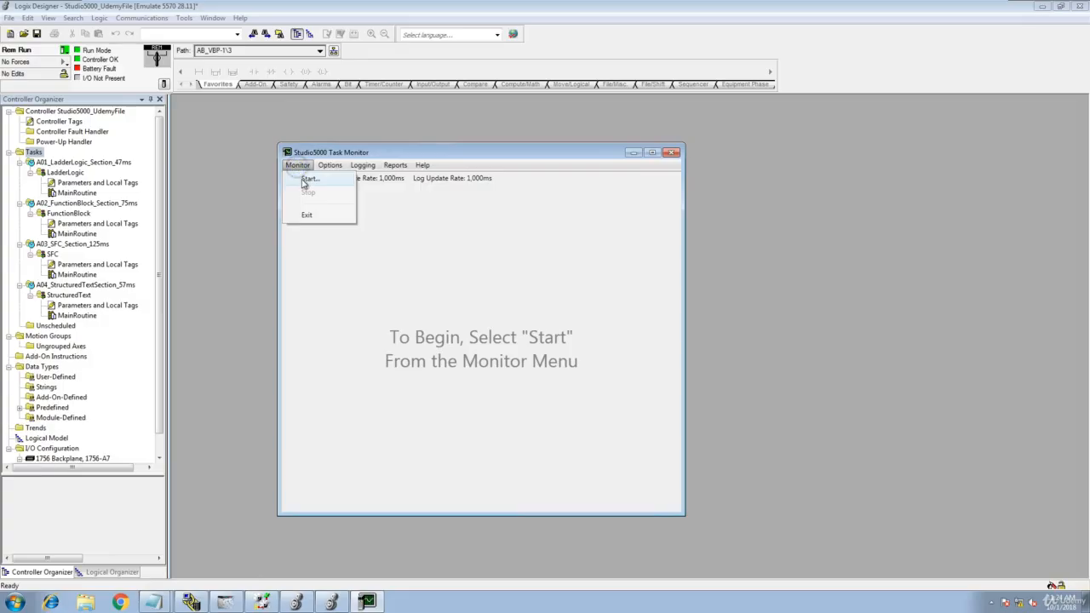
{"action": "left_click", "coordinate": [305, 181]}
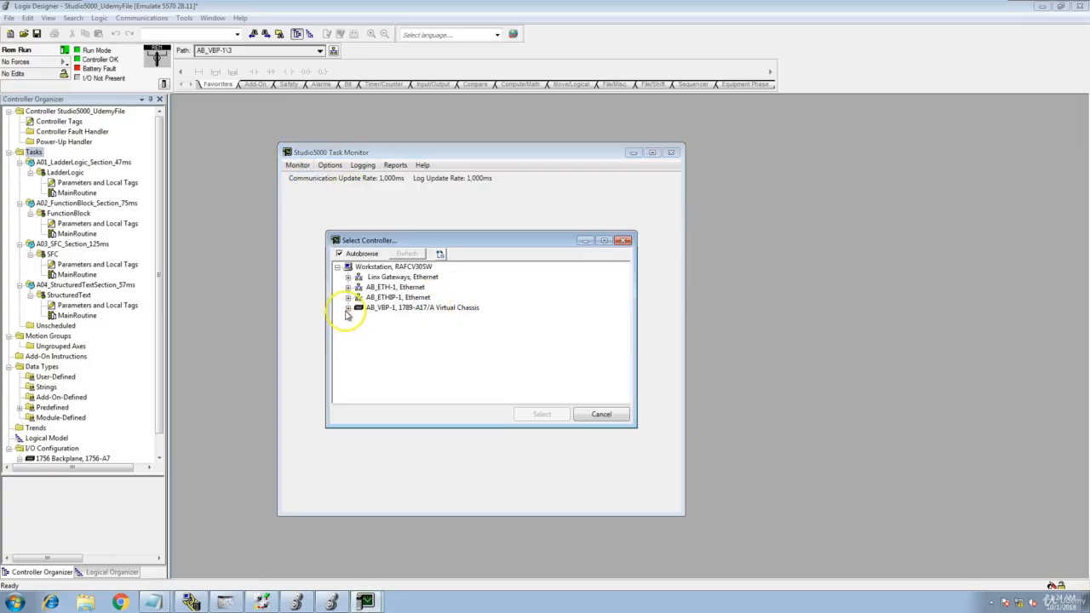
{"action": "left_click", "coordinate": [347, 309]}
{"action": "left_click", "coordinate": [402, 339]}
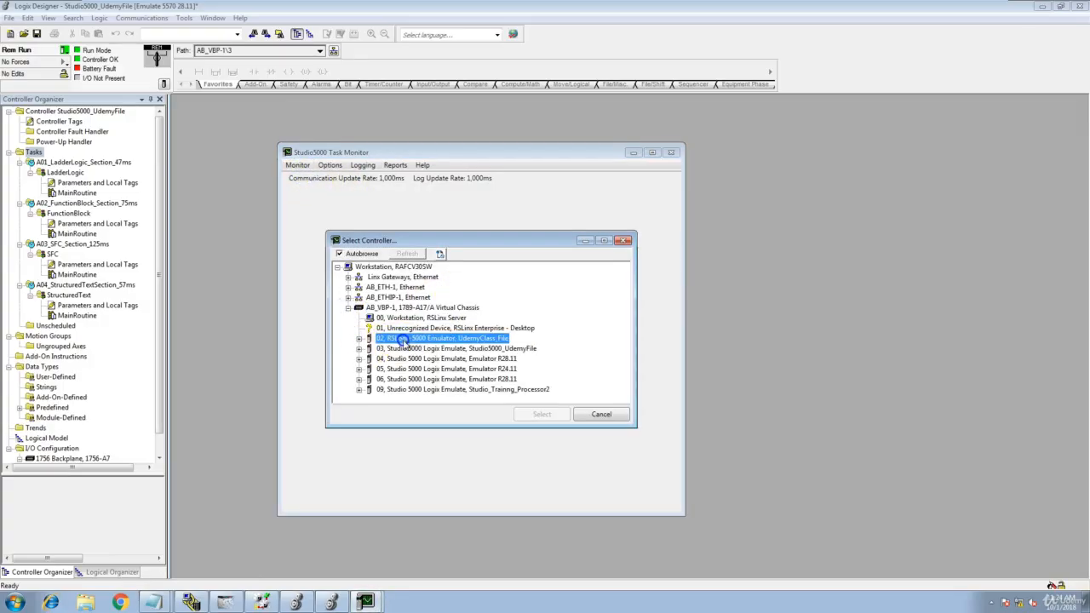
{"action": "left_click", "coordinate": [473, 348]}
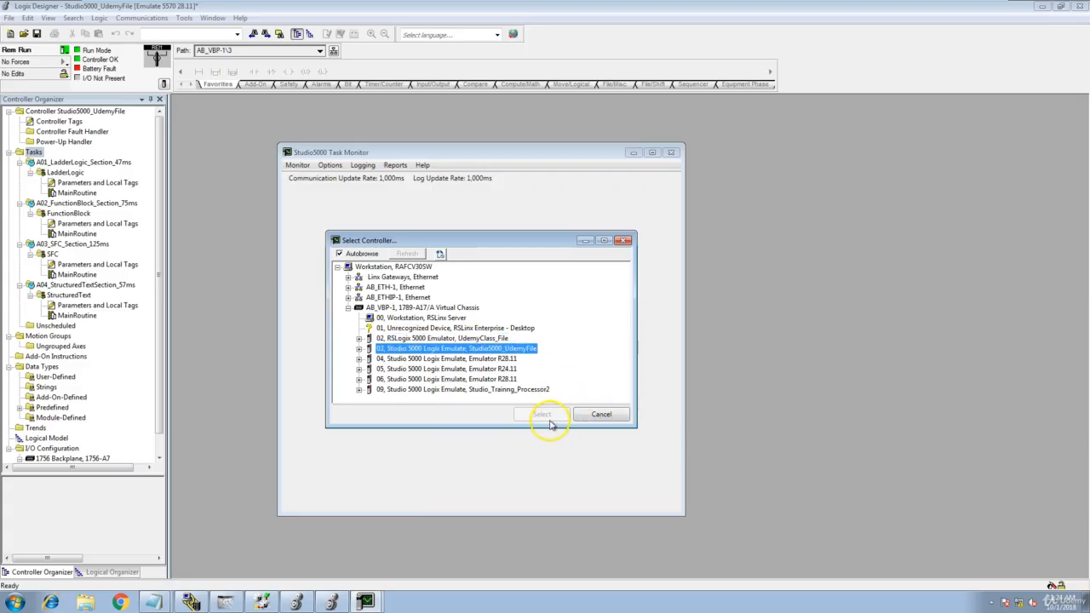
{"action": "left_click", "coordinate": [359, 348]}
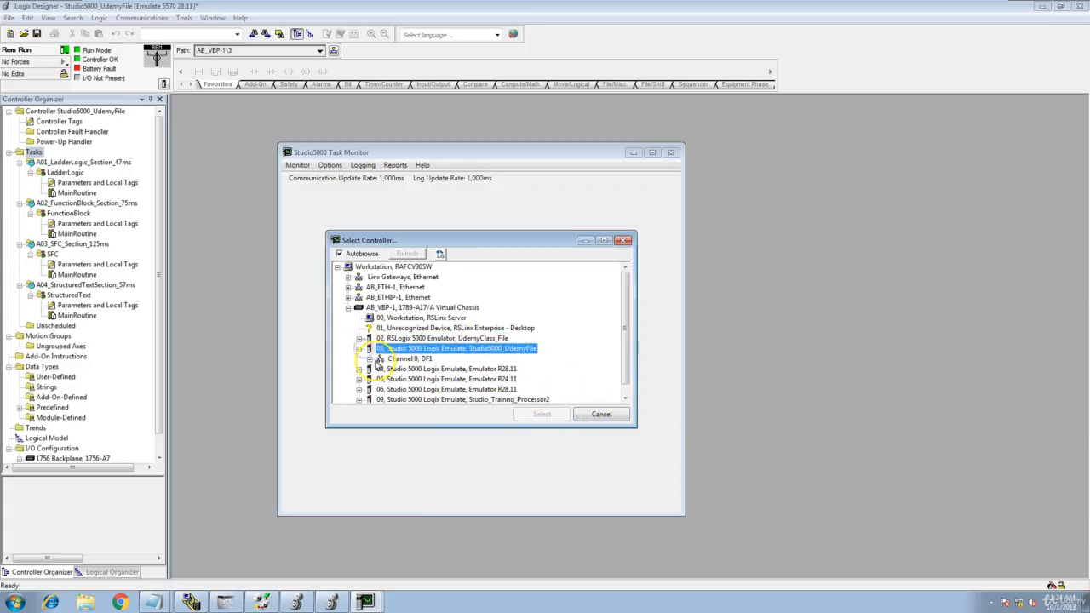
{"action": "left_click", "coordinate": [358, 349]}
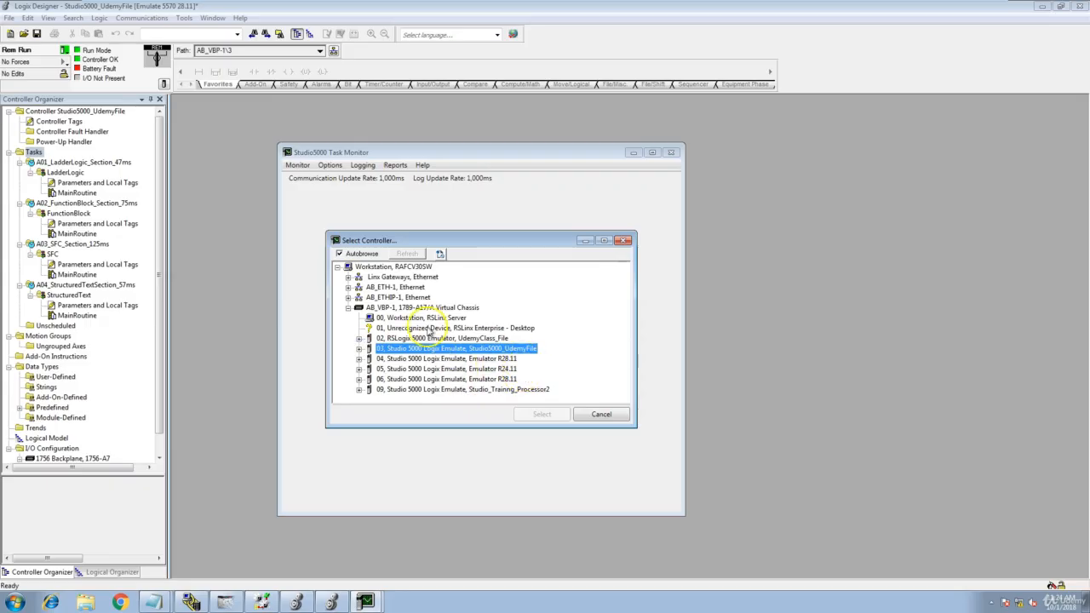
Browse the AB_ETHIP-1 network down to the 1756-A7 backplane to examine its controllers, then cancel the selection and close Task Monitor
{"action": "left_click", "coordinate": [349, 309]}
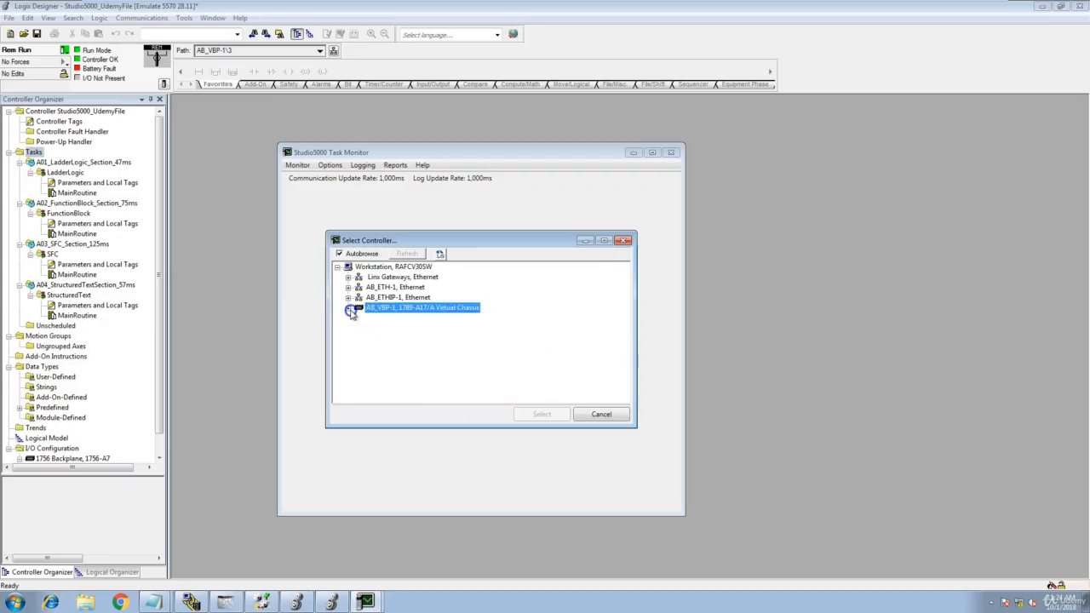
{"action": "left_click", "coordinate": [348, 297]}
{"action": "left_click", "coordinate": [359, 318]}
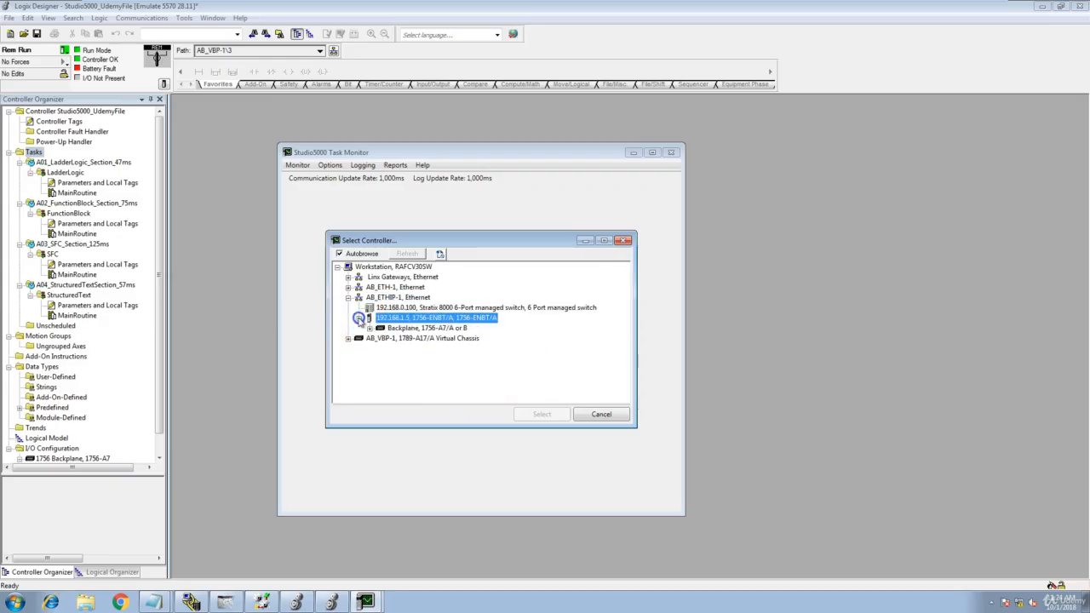
{"action": "left_click", "coordinate": [370, 328]}
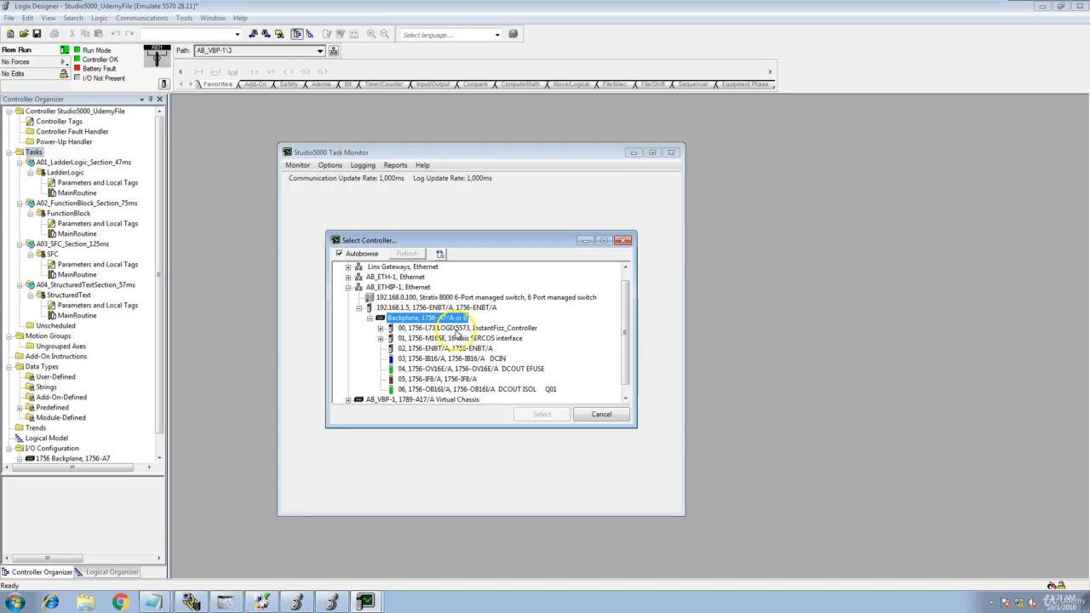
{"action": "left_click", "coordinate": [598, 415]}
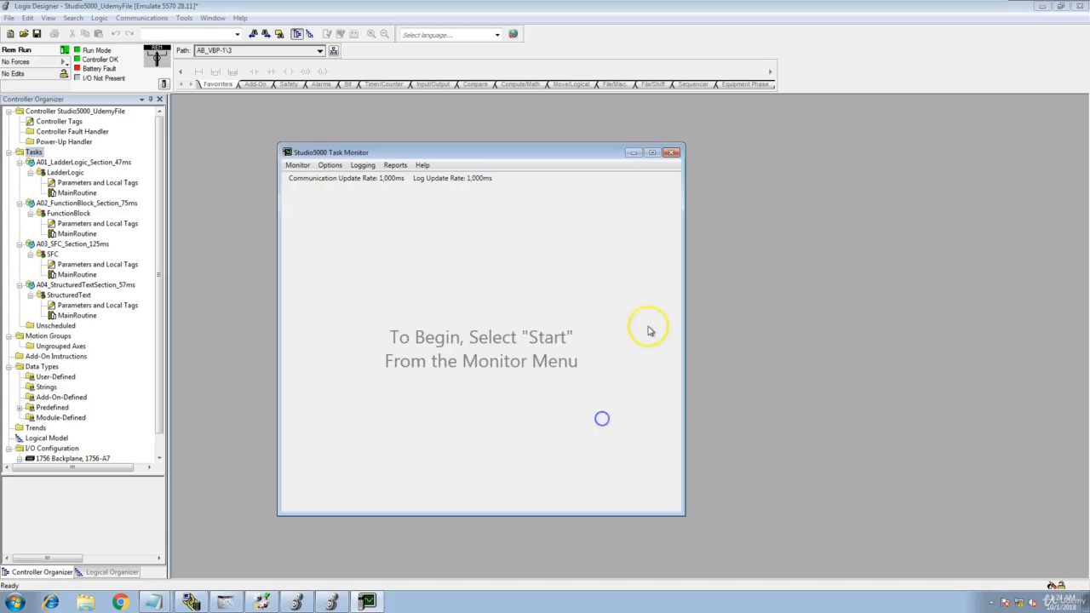
{"action": "left_click", "coordinate": [672, 154]}
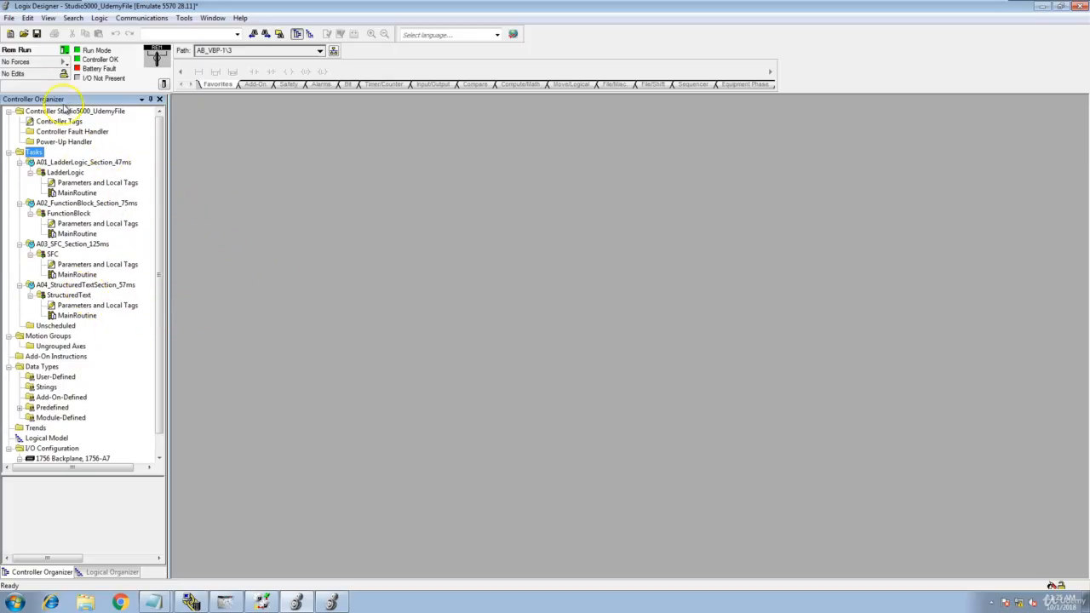
Save the Studio5000_UdemyFile project, including all changes uploaded from the controller
{"action": "left_click", "coordinate": [37, 35]}
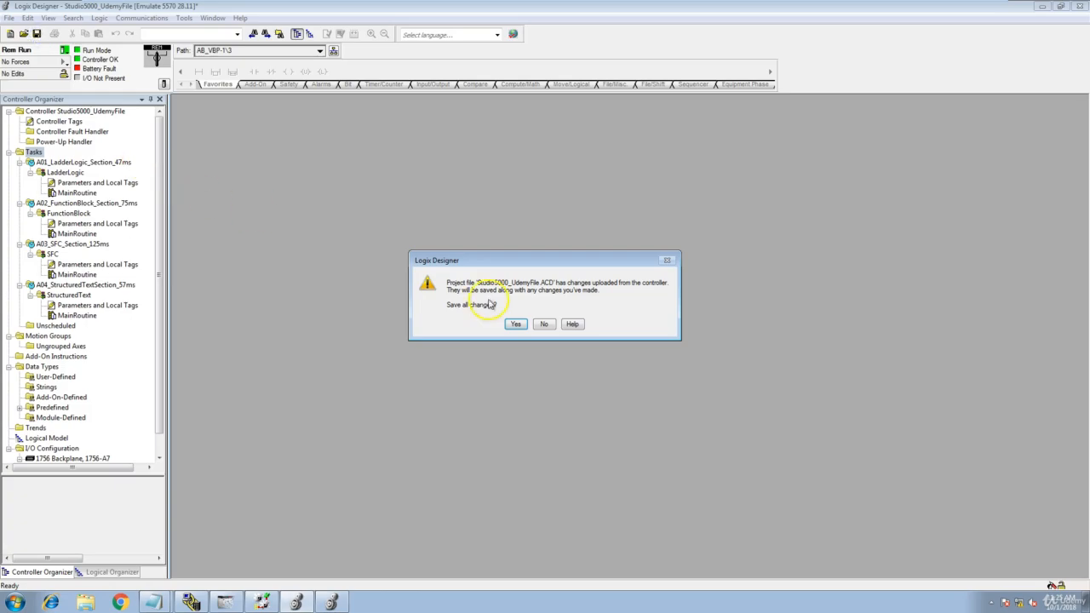
{"action": "left_click", "coordinate": [519, 327]}
{"action": "left_click", "coordinate": [531, 333]}
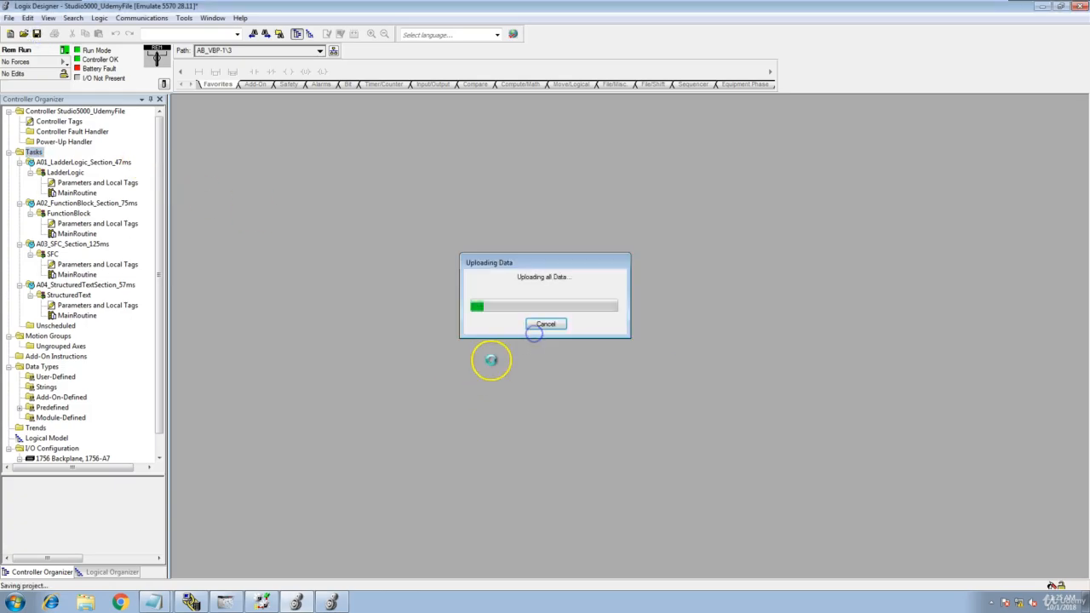